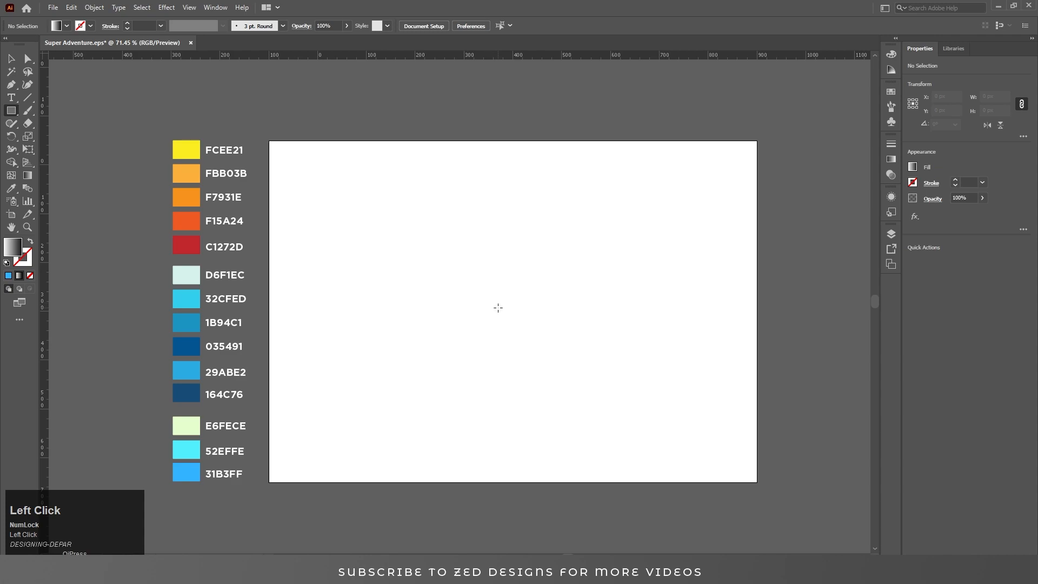
Create a 1000 × 750 px rectangle and center it horizontally and vertically on the artboard
{"action": "type", "text": "1000"}
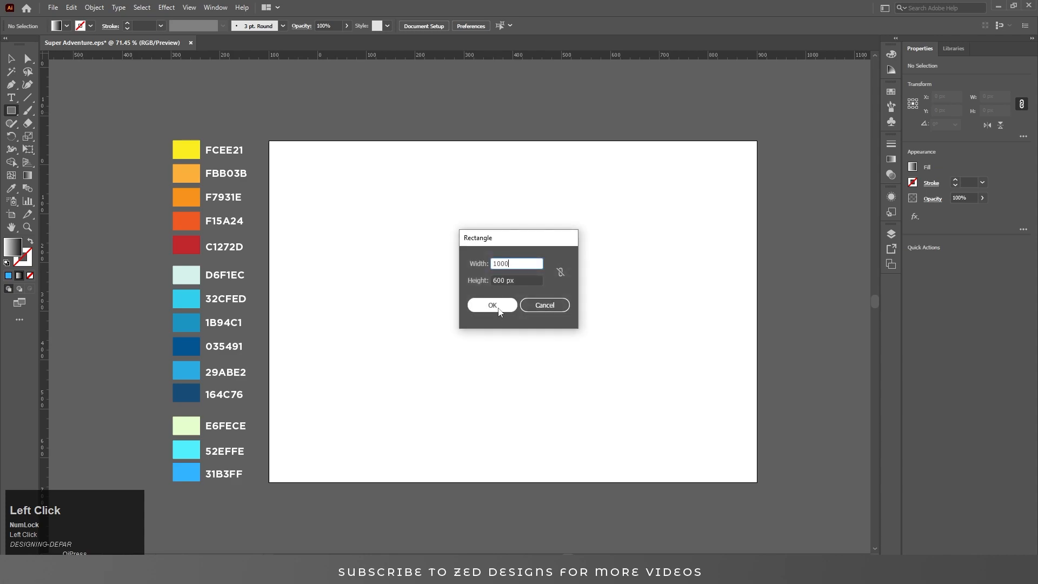
{"action": "key", "text": "Tab"}
{"action": "type", "text": "750"}
{"action": "left_click", "coordinate": [492, 305]}
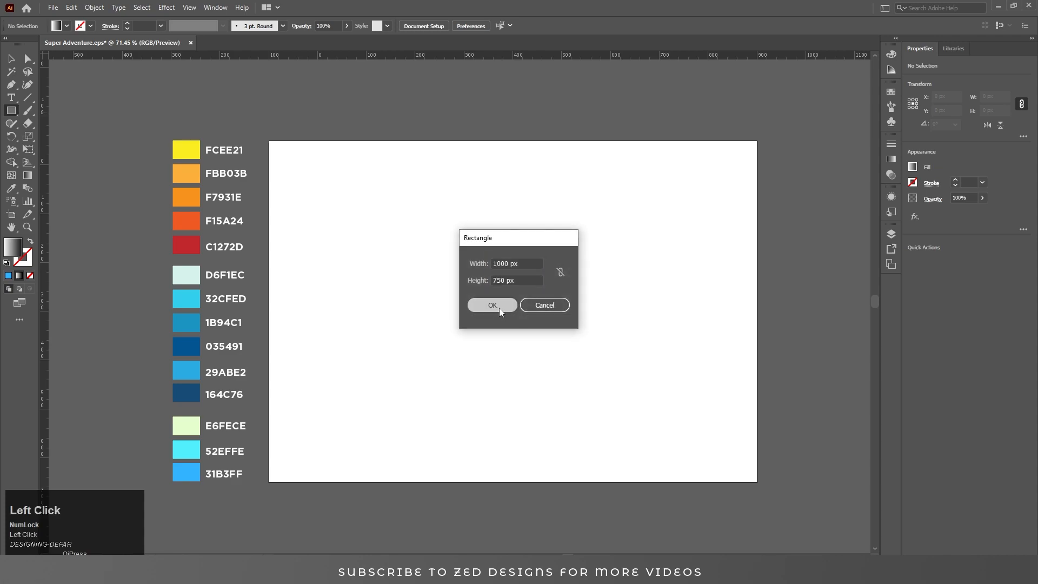
{"action": "left_click", "coordinate": [11, 58]}
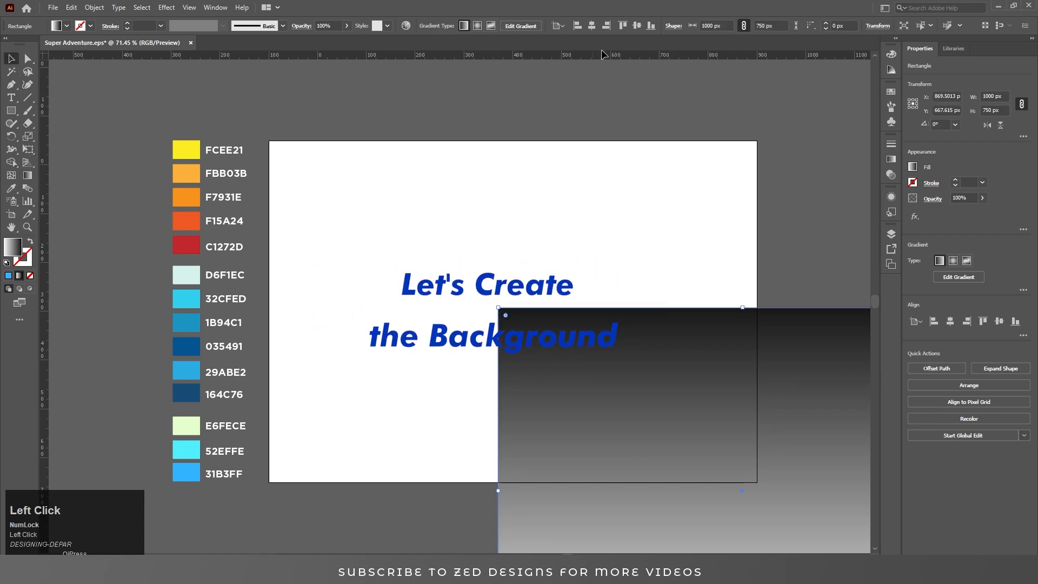
{"action": "left_click", "coordinate": [586, 26]}
{"action": "left_click", "coordinate": [637, 25]}
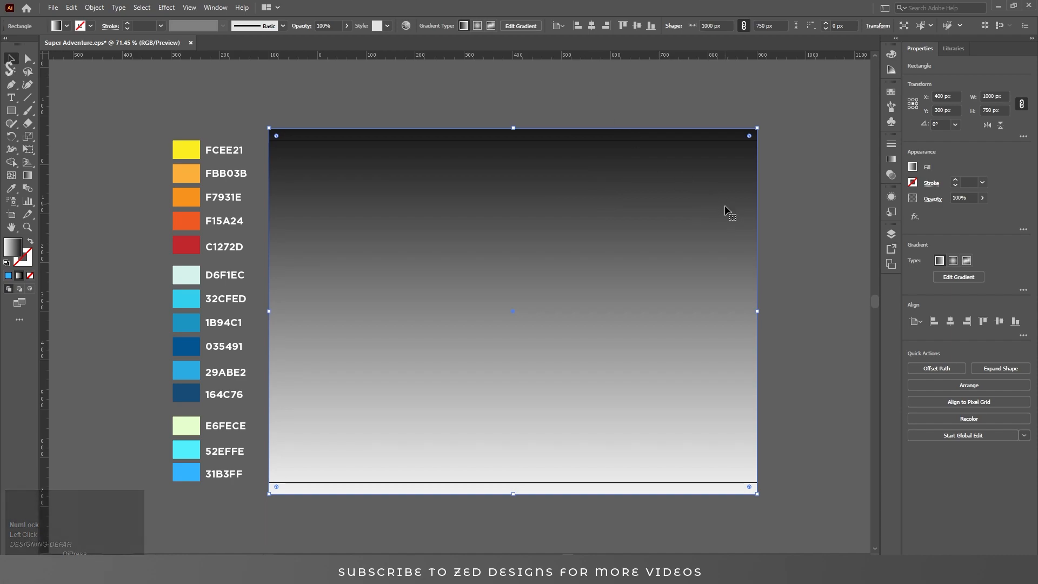
Unlink the rectangle's proportions and set its height to 700 px
{"action": "left_click", "coordinate": [1021, 104]}
{"action": "left_click", "coordinate": [994, 110]}
{"action": "key", "text": "ctrl+a"}
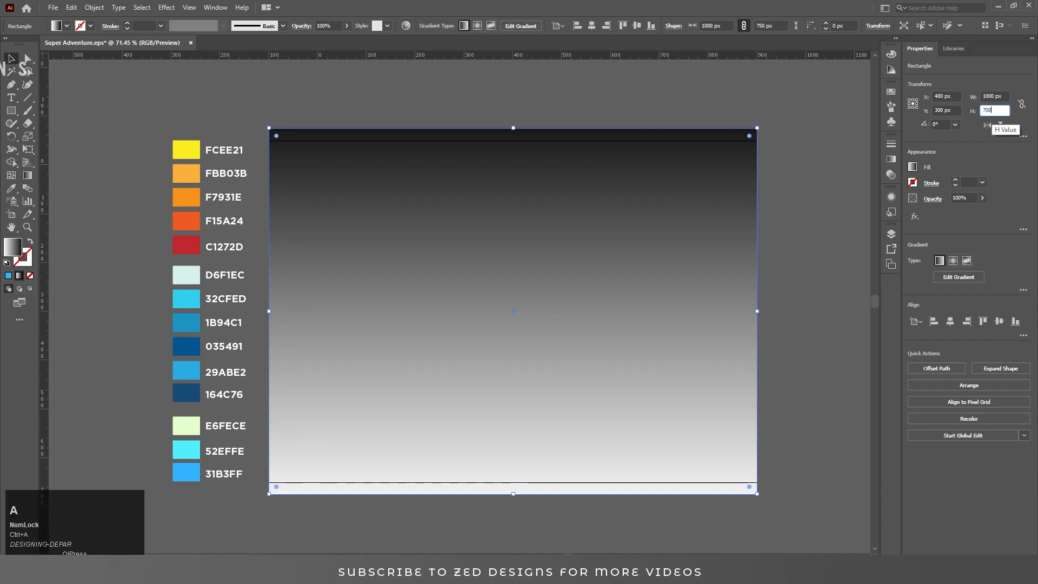
{"action": "key", "text": "Return"}
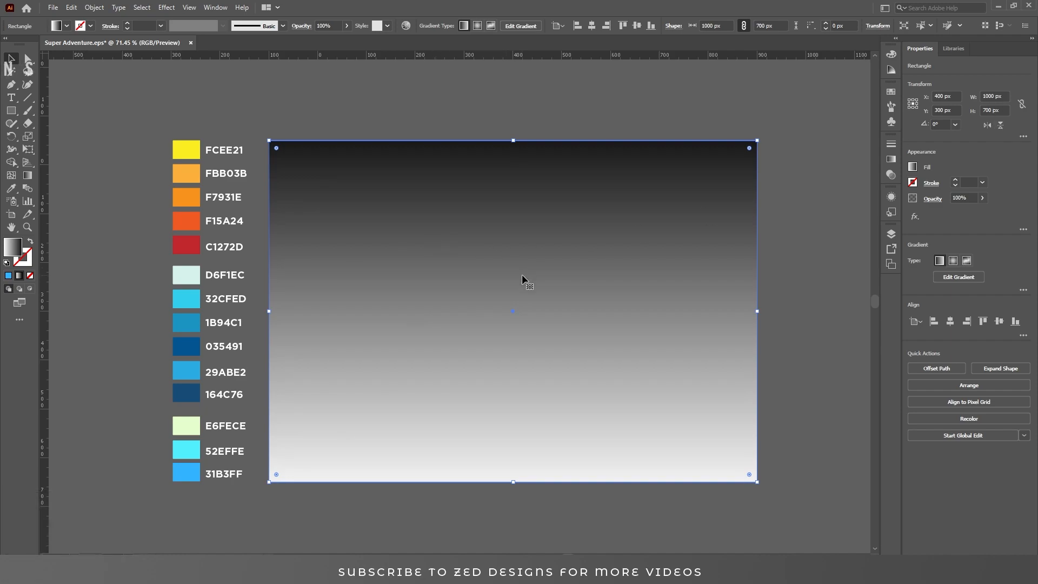
Recolor the rectangle's gradient from the palette swatches: 31B3FF at the start, 52EFFE at about 53%, and E6FECE at the end
{"action": "left_click", "coordinate": [890, 160]}
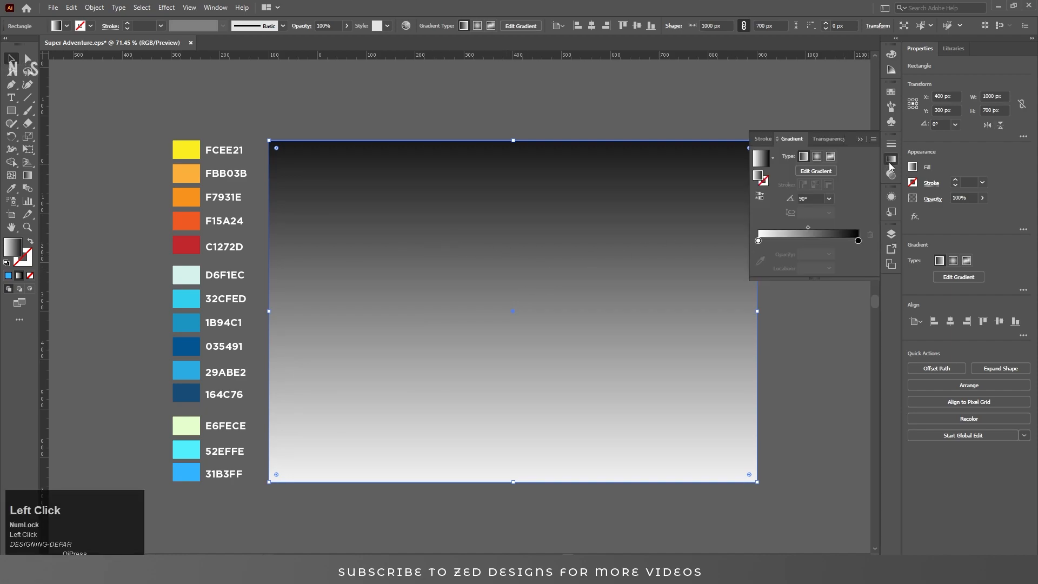
{"action": "left_click", "coordinate": [859, 242]}
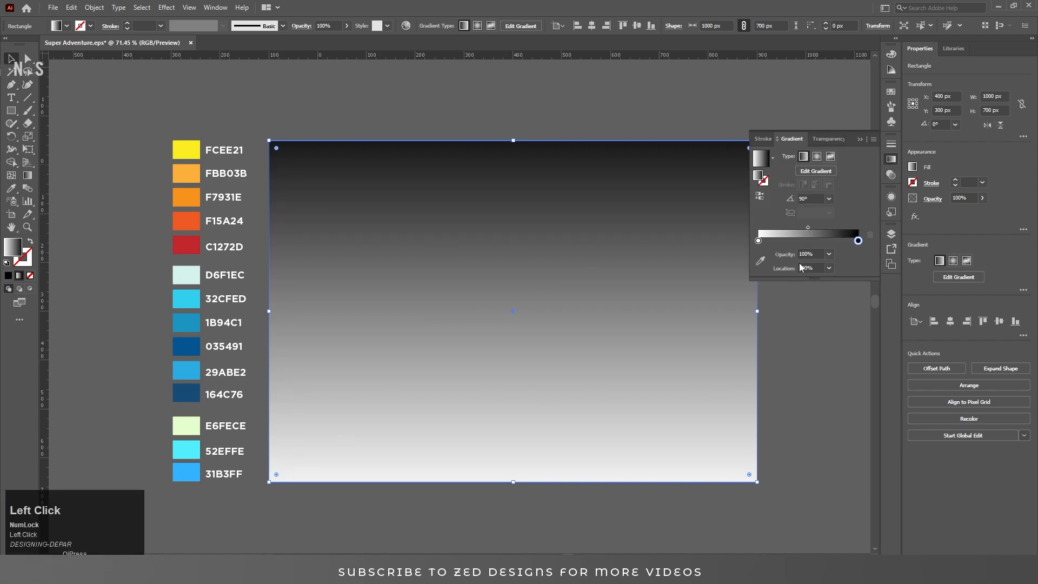
{"action": "left_click", "coordinate": [762, 262]}
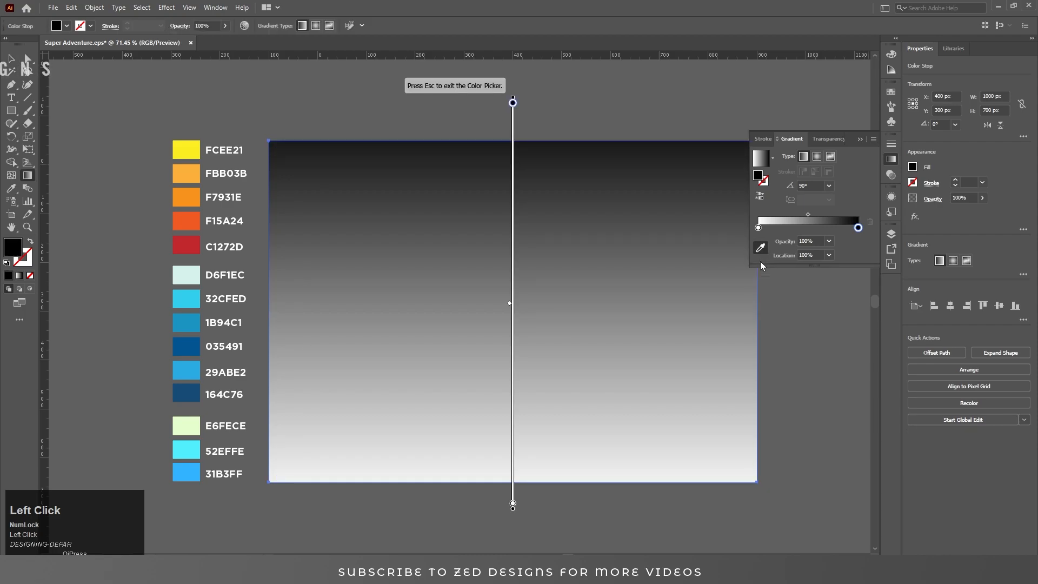
{"action": "left_click", "coordinate": [186, 426]}
{"action": "left_click", "coordinate": [811, 227]}
{"action": "left_click", "coordinate": [190, 449]}
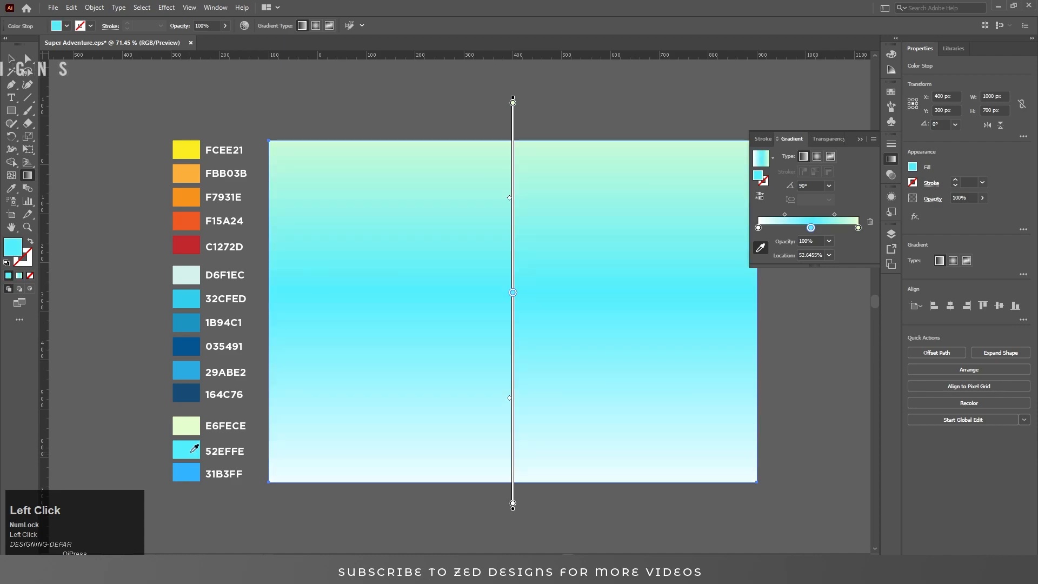
{"action": "left_click", "coordinate": [758, 227]}
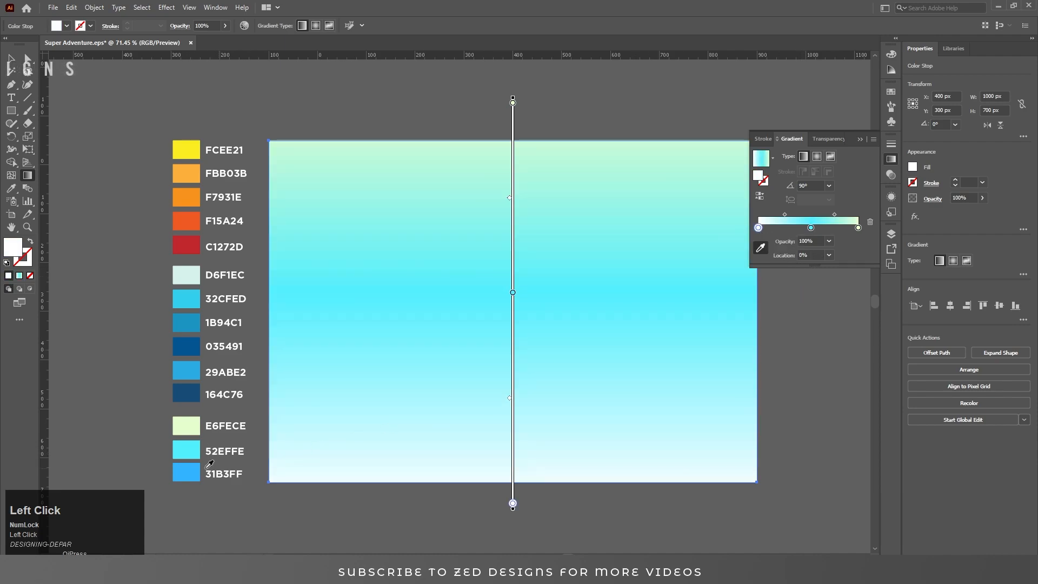
{"action": "left_click", "coordinate": [186, 471]}
{"action": "key", "text": "v"}
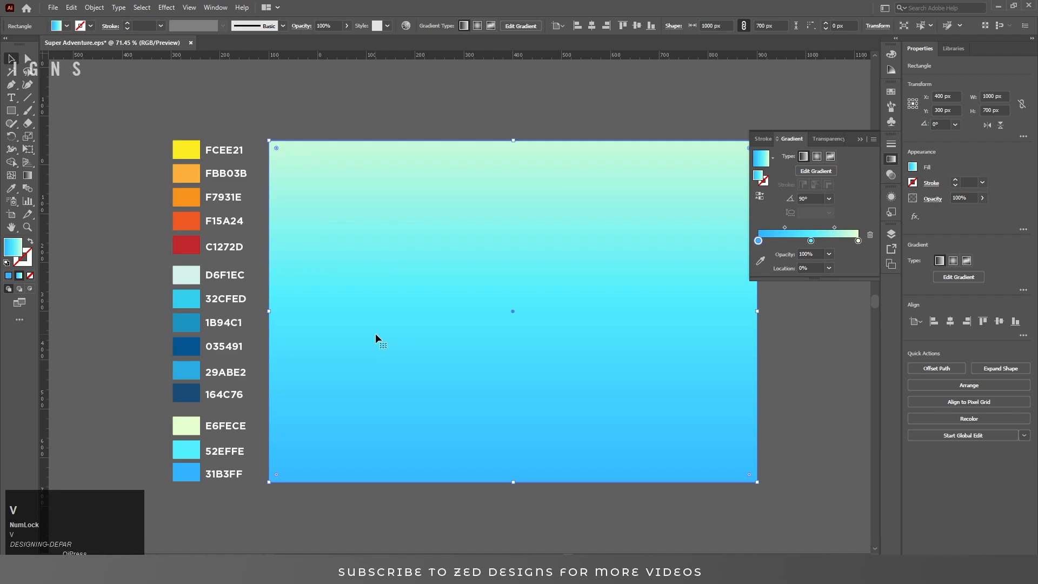
Set the background gradient's angle to -90° and adjust its stops, with the blue start stop at about 5% and the cyan stop higher up
{"action": "left_click", "coordinate": [830, 198]}
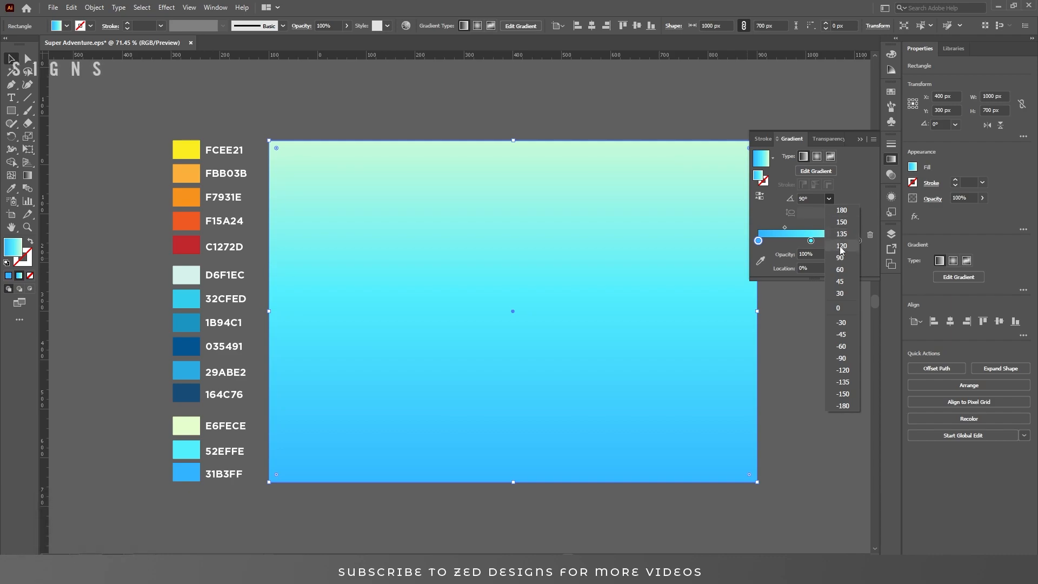
{"action": "left_click", "coordinate": [843, 357]}
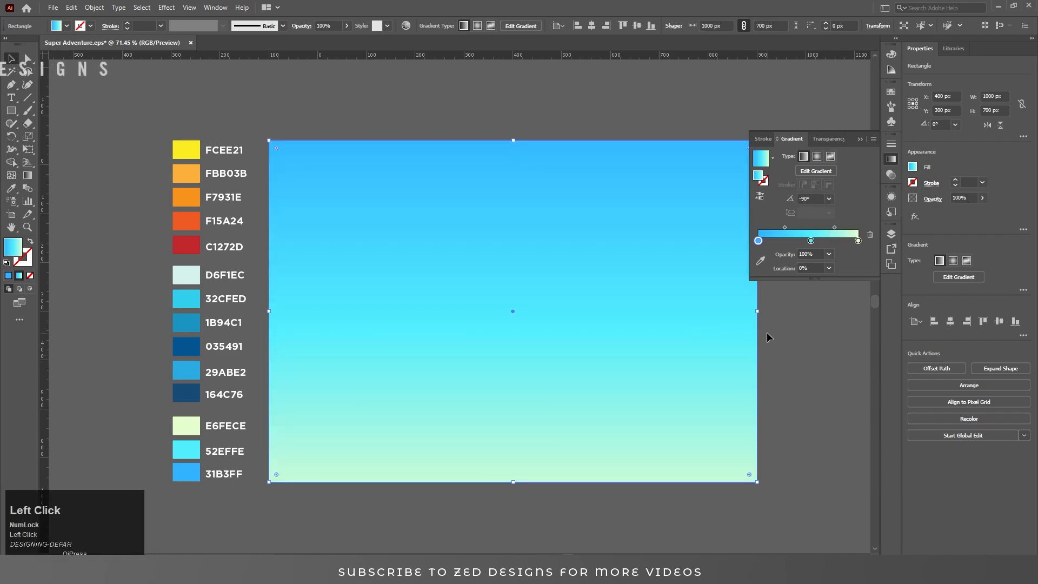
{"action": "key", "text": "g"}
{"action": "left_click_drag", "start_coordinate": [513, 330], "coordinate": [513, 297]}
{"action": "left_click_drag", "start_coordinate": [516, 410], "coordinate": [516, 382]}
{"action": "left_click_drag", "start_coordinate": [512, 123], "coordinate": [512, 140]}
{"action": "key", "text": "v"}
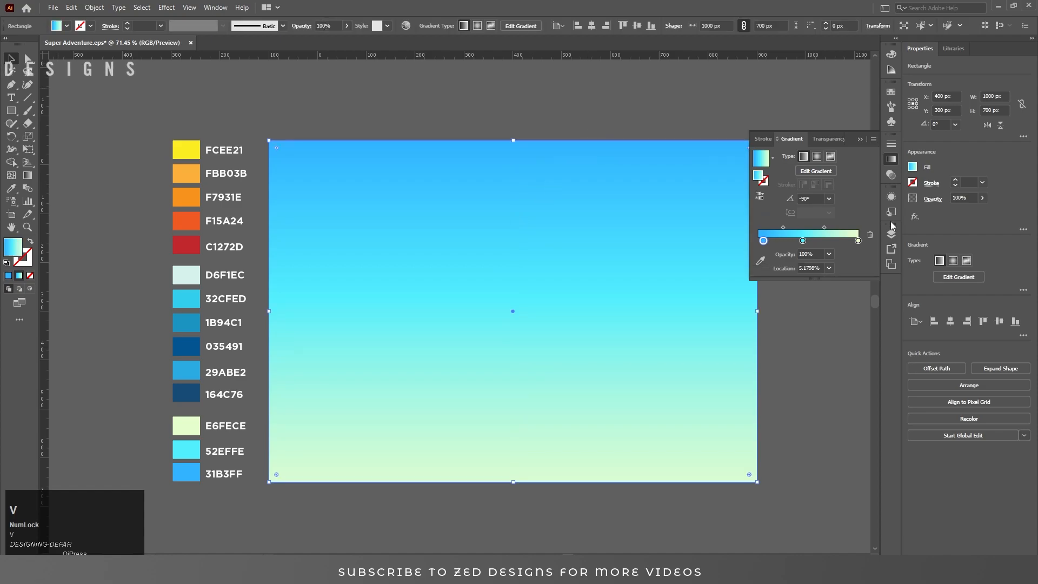
Lock the BG layer and make Layer 2 the active layer
{"action": "left_click", "coordinate": [891, 199]}
{"action": "left_click", "coordinate": [893, 201]}
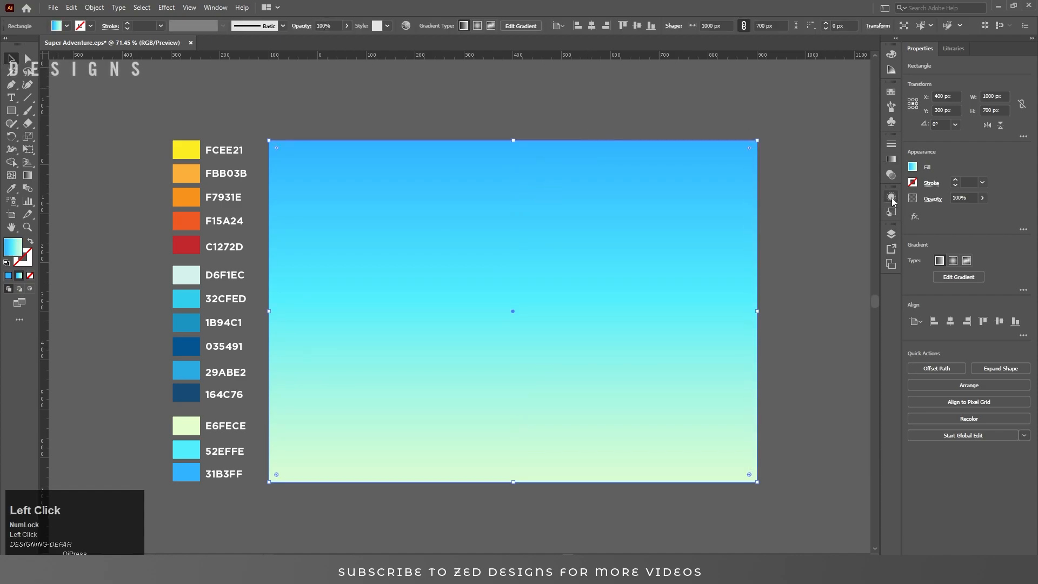
{"action": "left_click", "coordinate": [892, 233]}
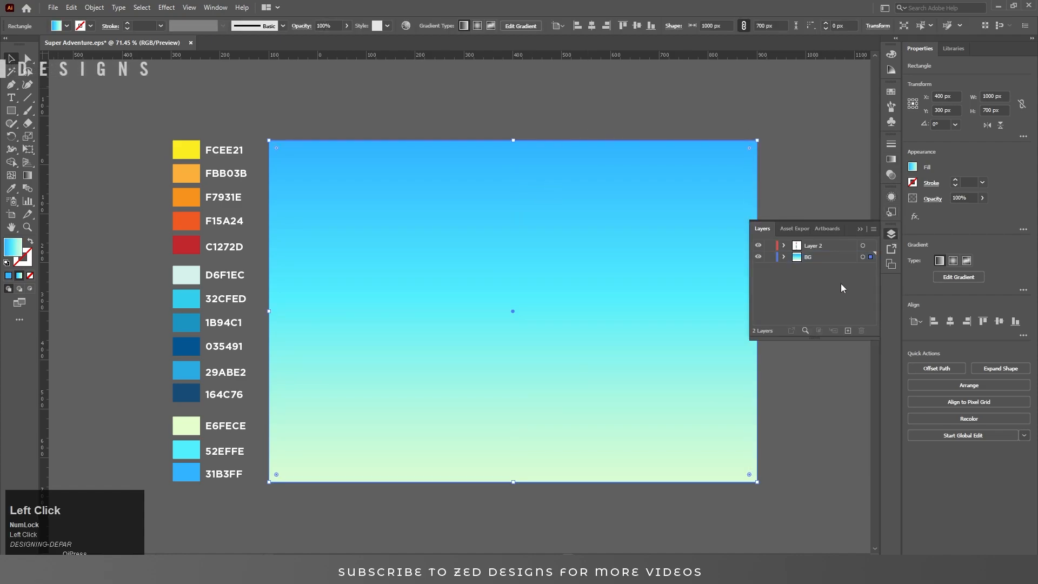
{"action": "left_click", "coordinate": [771, 257]}
{"action": "left_click", "coordinate": [823, 247]}
{"action": "left_click", "coordinate": [859, 229]}
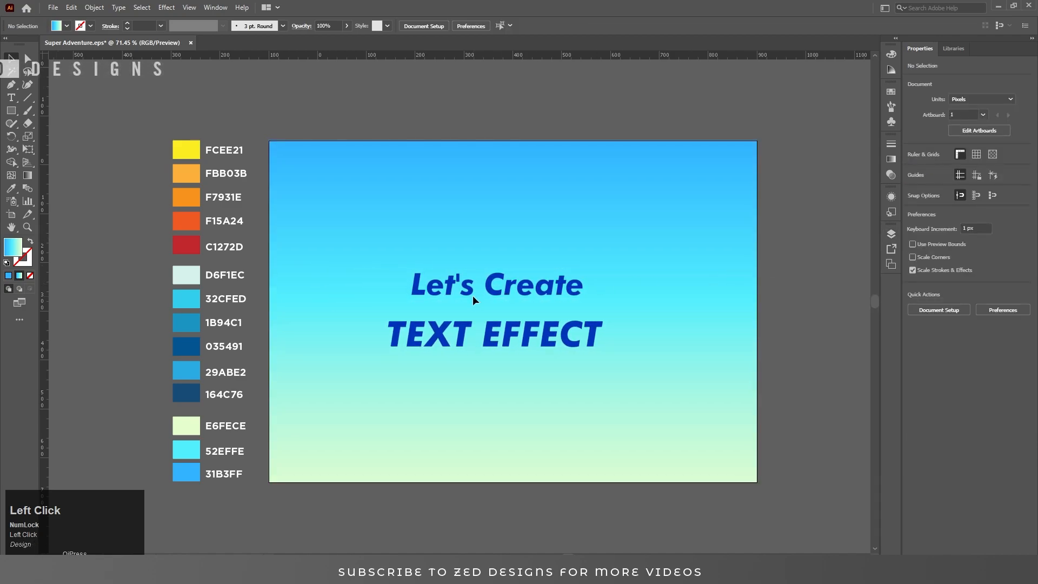
Add the text "SUPER" with centered paragraph alignment and center it horizontally and vertically on the artboard
{"action": "key", "text": "t"}
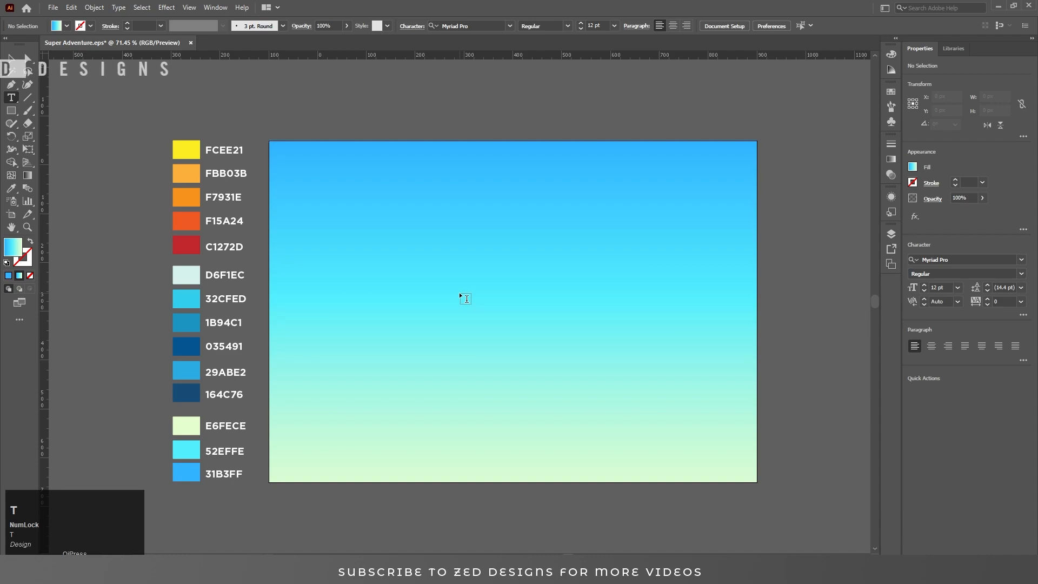
{"action": "left_click", "coordinate": [460, 293]}
{"action": "type", "text": "SUPER"}
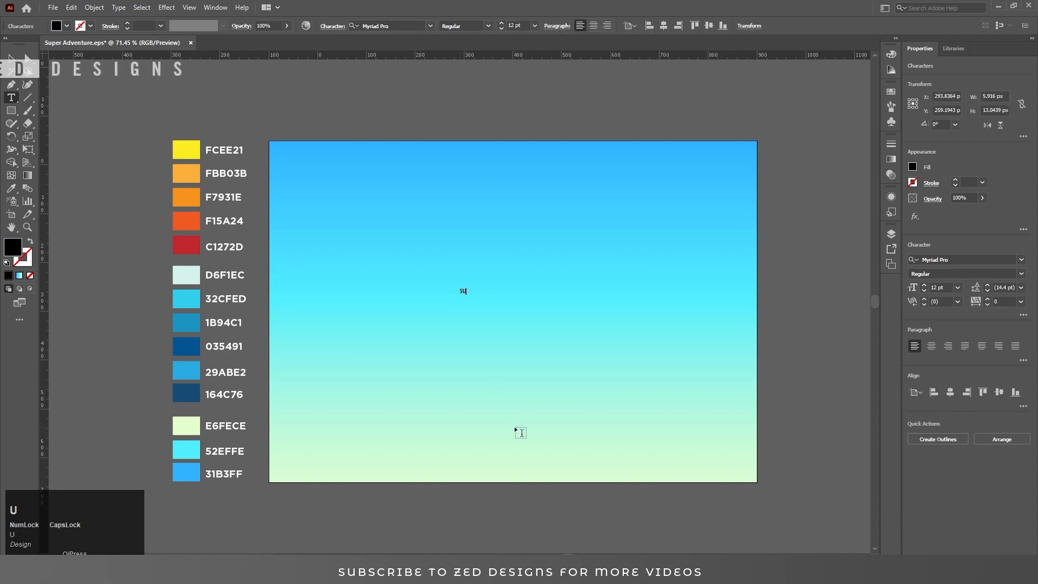
{"action": "left_click", "coordinate": [13, 63]}
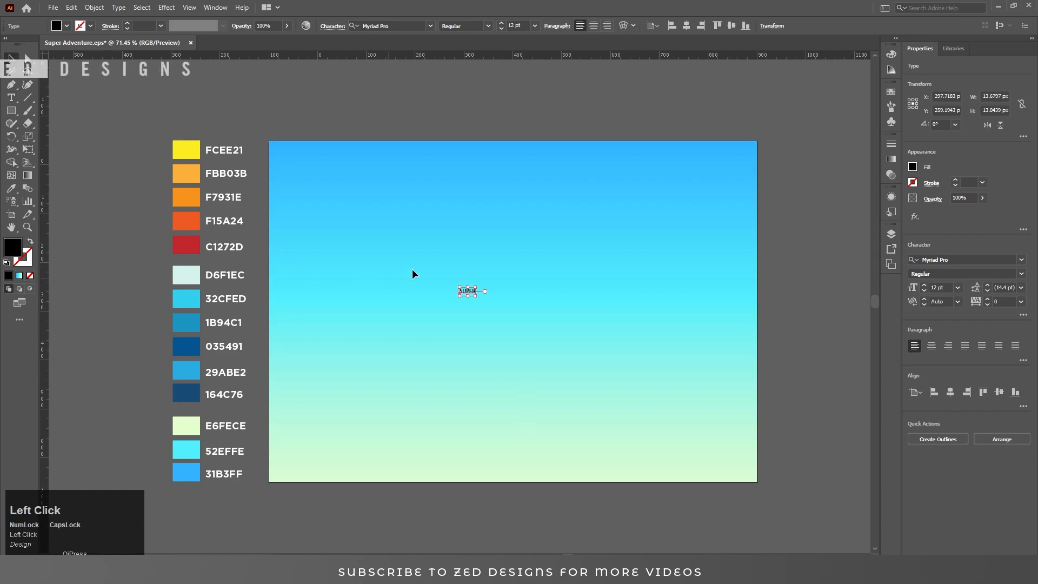
{"action": "left_click", "coordinate": [593, 26]}
{"action": "left_click", "coordinate": [686, 26]}
{"action": "left_click", "coordinate": [732, 26]}
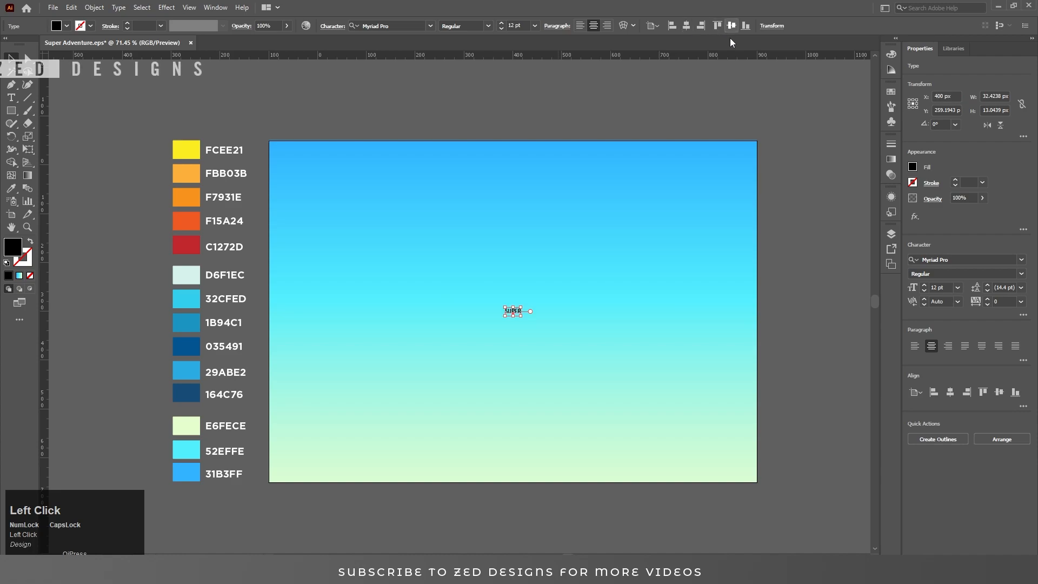
Enlarge the SUPER text to about 254 pt in the artboard's upper half and set its font to Wood Stamp
{"action": "left_click_drag", "start_coordinate": [521, 307], "coordinate": [637, 262]}
{"action": "left_click_drag", "start_coordinate": [599, 304], "coordinate": [599, 253]}
{"action": "left_click", "coordinate": [413, 22]}
{"action": "type", "text": "WOO"}
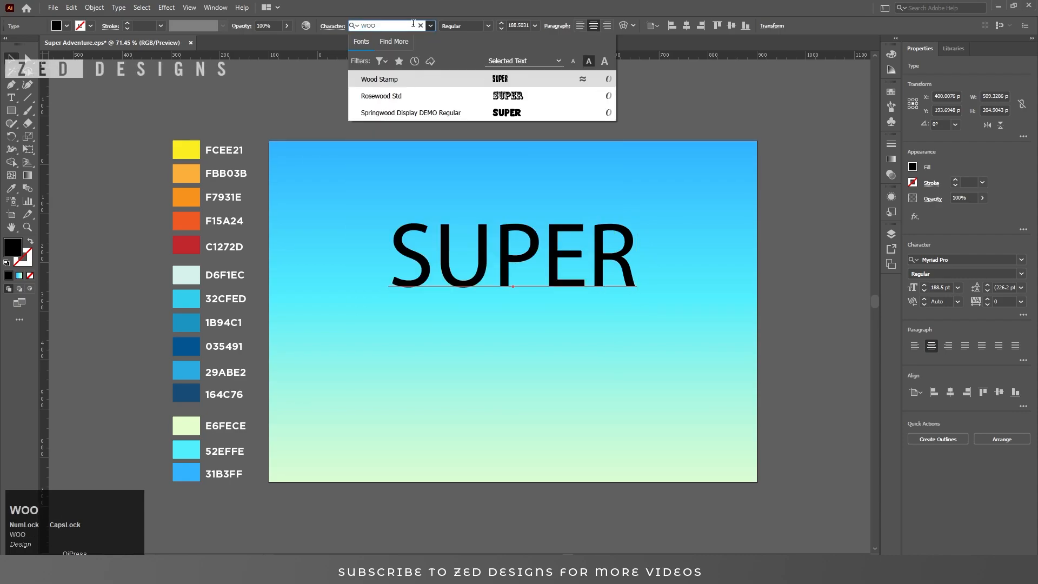
{"action": "left_click", "coordinate": [416, 80]}
{"action": "left_click_drag", "start_coordinate": [580, 210], "coordinate": [606, 196]}
Retype the letters after the S as lowercase "uper" to use the font's alternate letterforms
{"action": "key", "text": "t"}
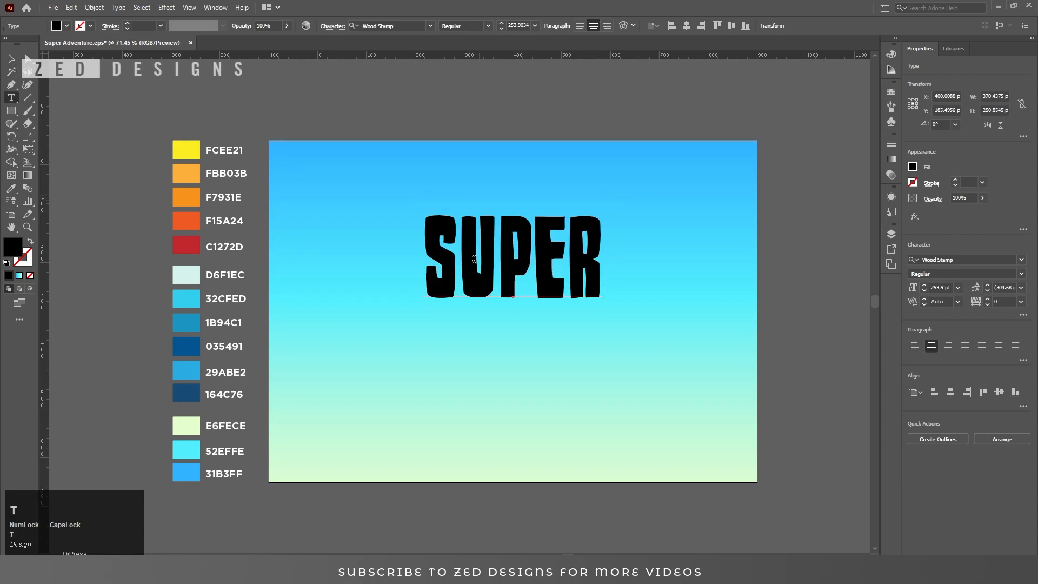
{"action": "left_click_drag", "start_coordinate": [458, 254], "coordinate": [679, 258]}
{"action": "key", "text": "Caps_Lock"}
{"action": "type", "text": "UPER"}
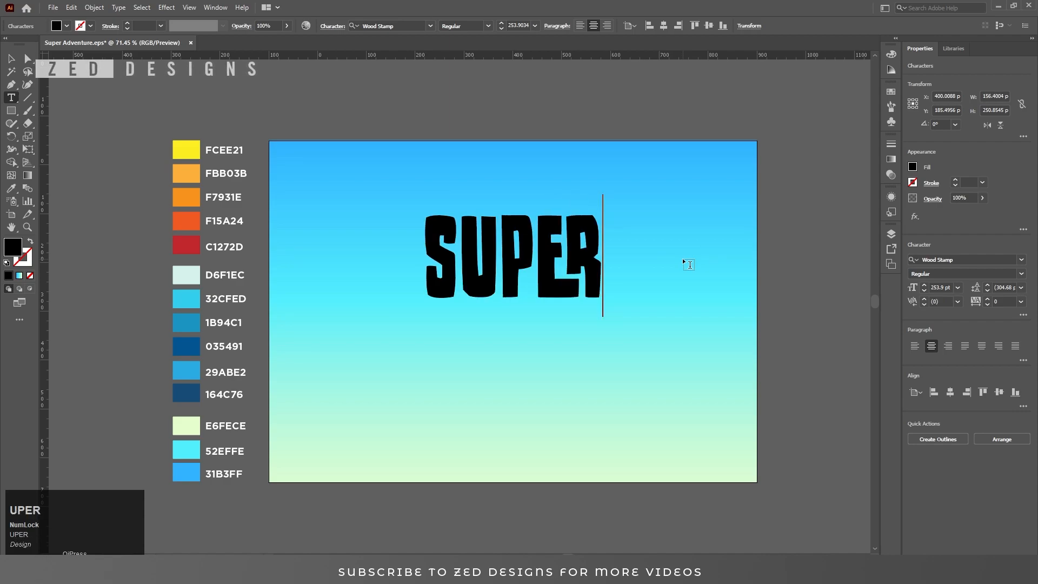
{"action": "left_click", "coordinate": [11, 58]}
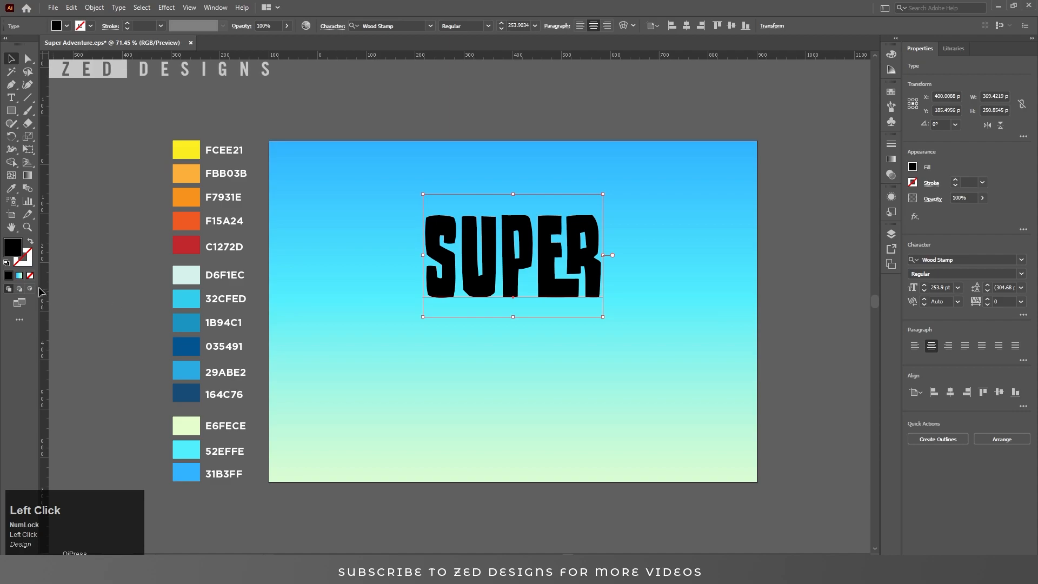
Remove the SUPER text's default fill, add a new fill to its appearance, and enlarge the text to about 279 pt
{"action": "key", "text": "slash"}
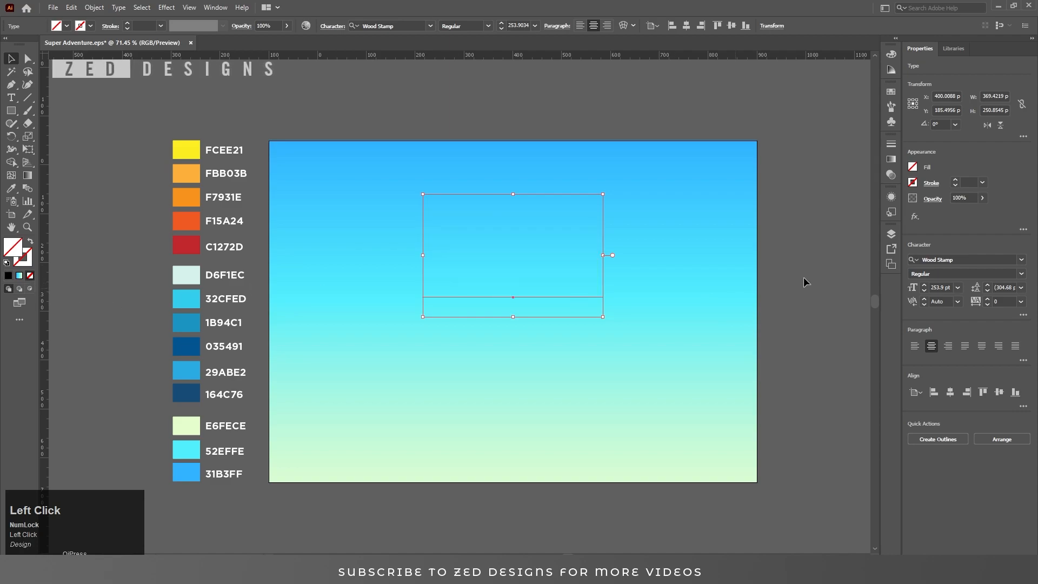
{"action": "left_click", "coordinate": [892, 196]}
{"action": "left_click", "coordinate": [773, 463]}
{"action": "left_click_drag", "start_coordinate": [604, 254], "coordinate": [612, 256]}
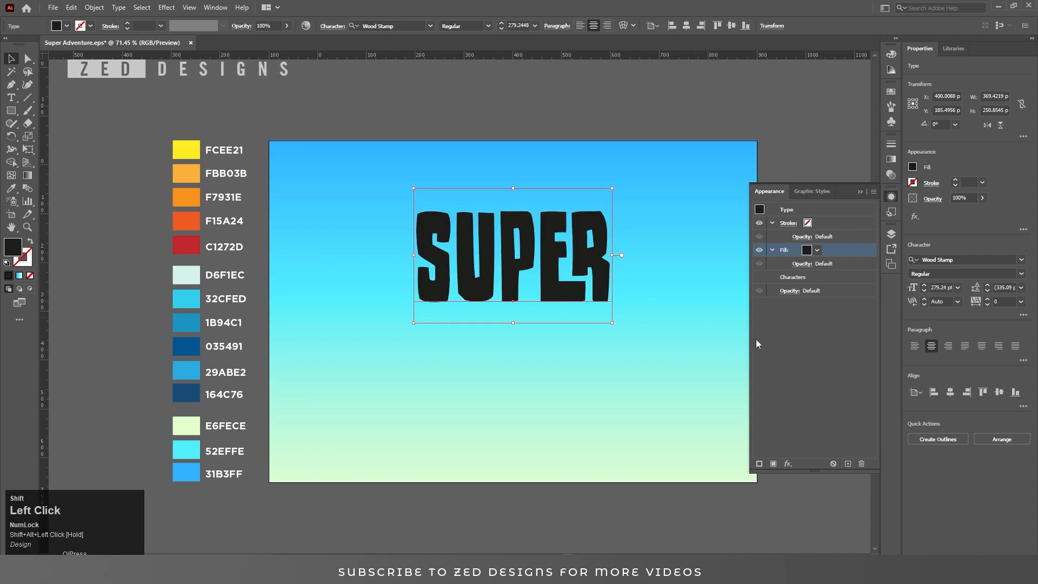
{"action": "left_click", "coordinate": [798, 330]}
Apply the White, Black gradient to the text's new fill and set its angle to -90°
{"action": "left_click", "coordinate": [835, 250]}
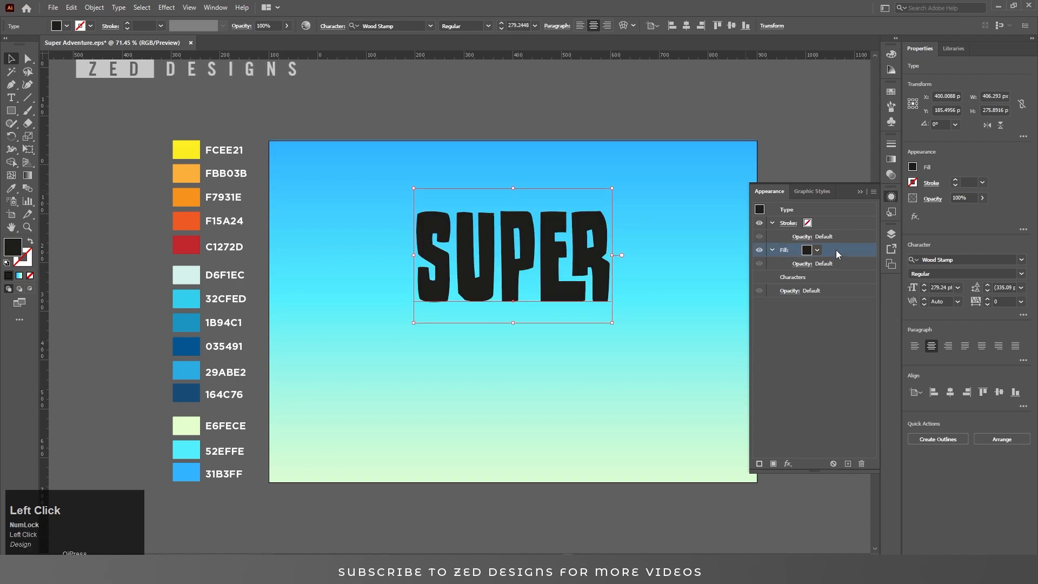
{"action": "left_click", "coordinate": [891, 160]}
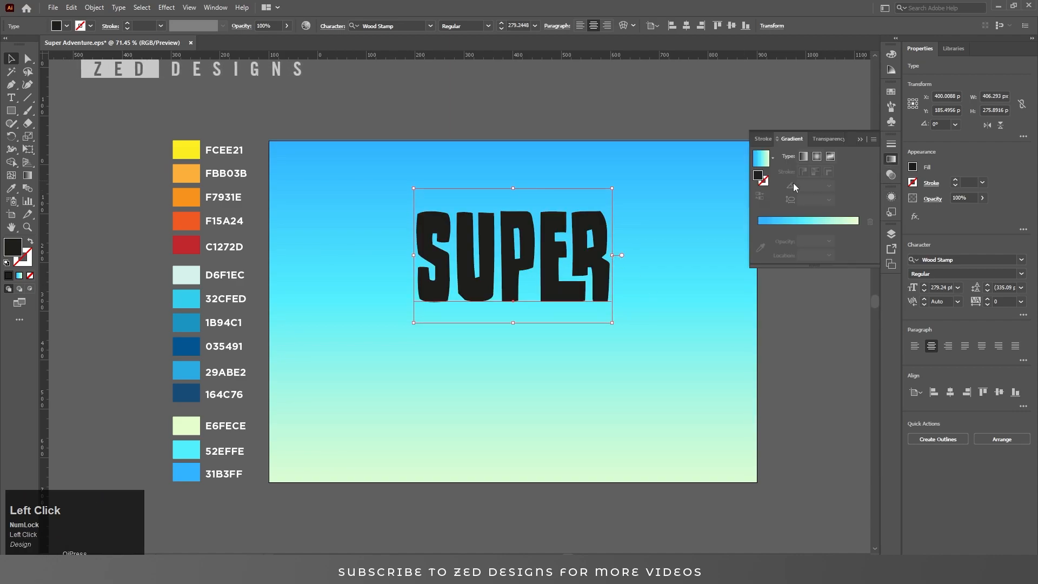
{"action": "left_click", "coordinate": [772, 158]}
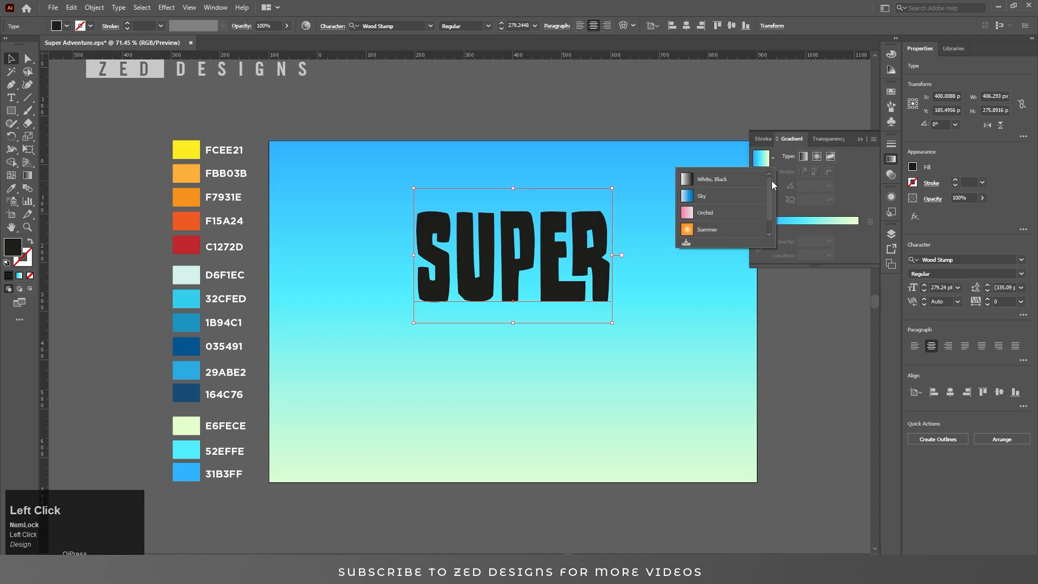
{"action": "left_click", "coordinate": [734, 180]}
{"action": "left_click", "coordinate": [829, 198]}
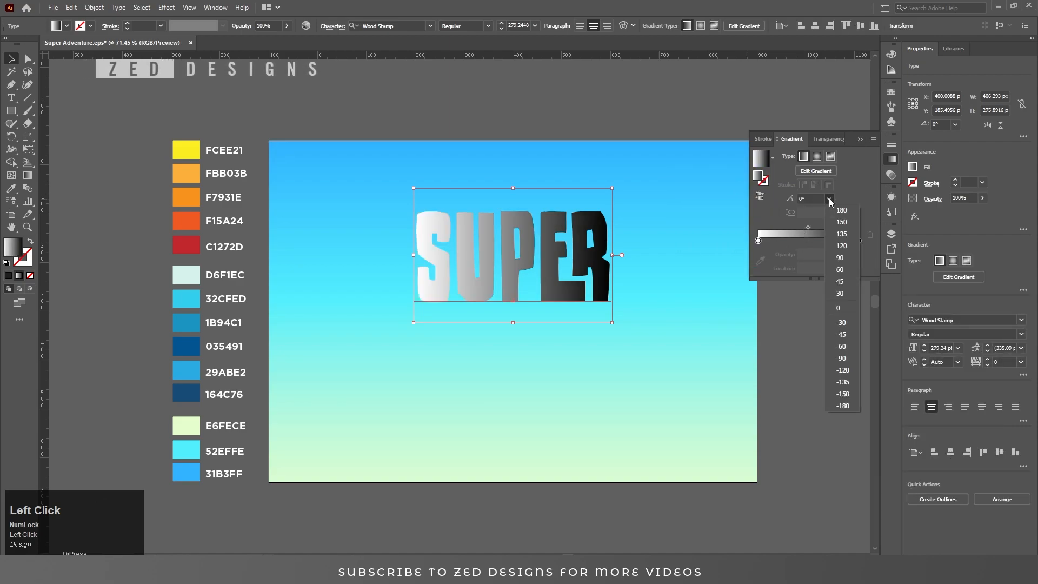
{"action": "left_click", "coordinate": [841, 358]}
Set the black end stop of the text's gradient to F15A24
{"action": "left_click", "coordinate": [858, 241]}
{"action": "double_click", "coordinate": [858, 241]}
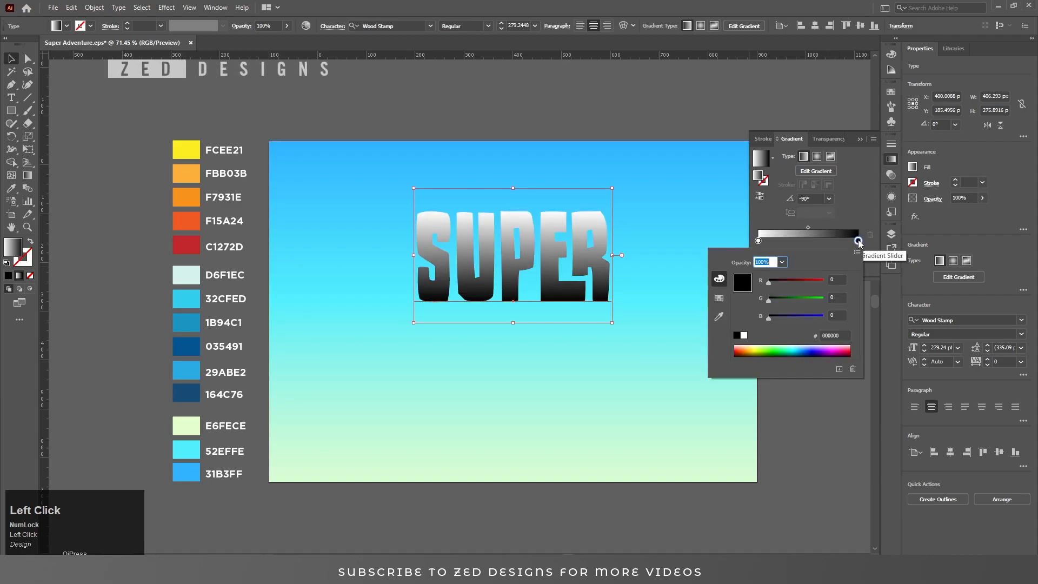
{"action": "left_click", "coordinate": [837, 335]}
{"action": "key", "text": "Caps_Lock"}
{"action": "type", "text": "F15A24"}
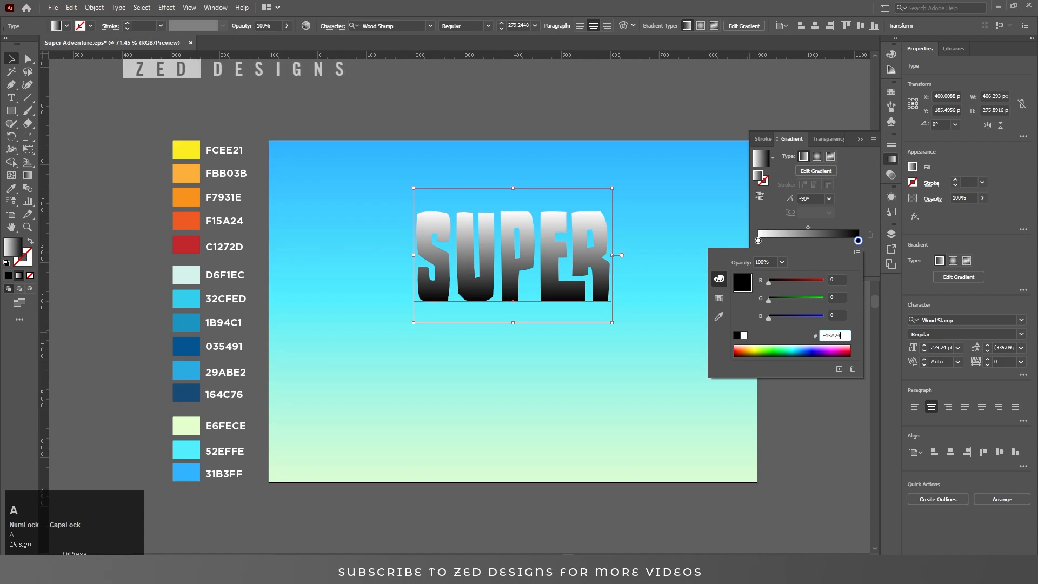
{"action": "left_click", "coordinate": [832, 302]}
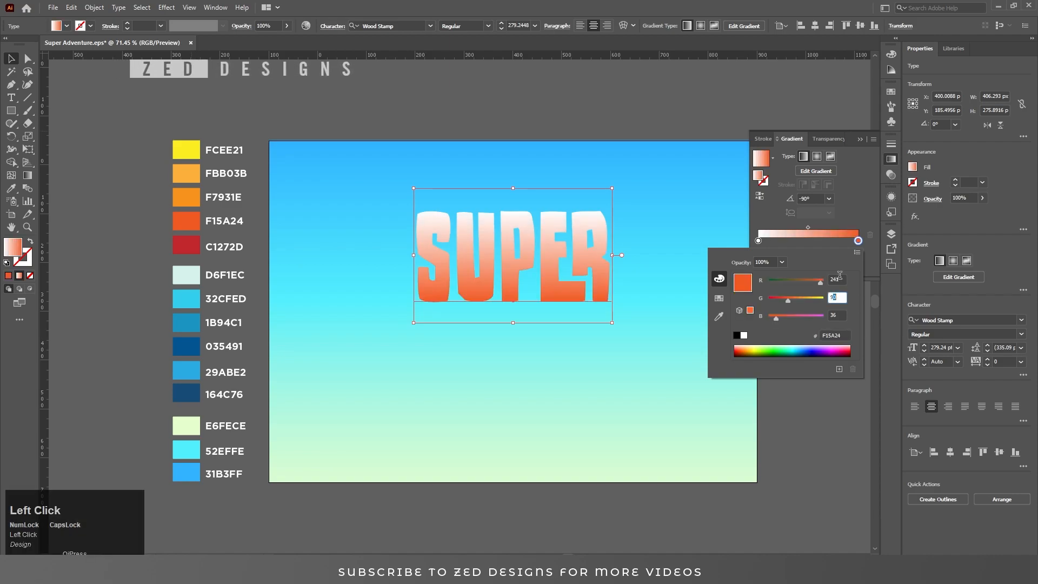
Add a color stop at about 65% of the text's gradient and set its color to F7931E
{"action": "left_click", "coordinate": [849, 213]}
{"action": "left_click", "coordinate": [823, 244]}
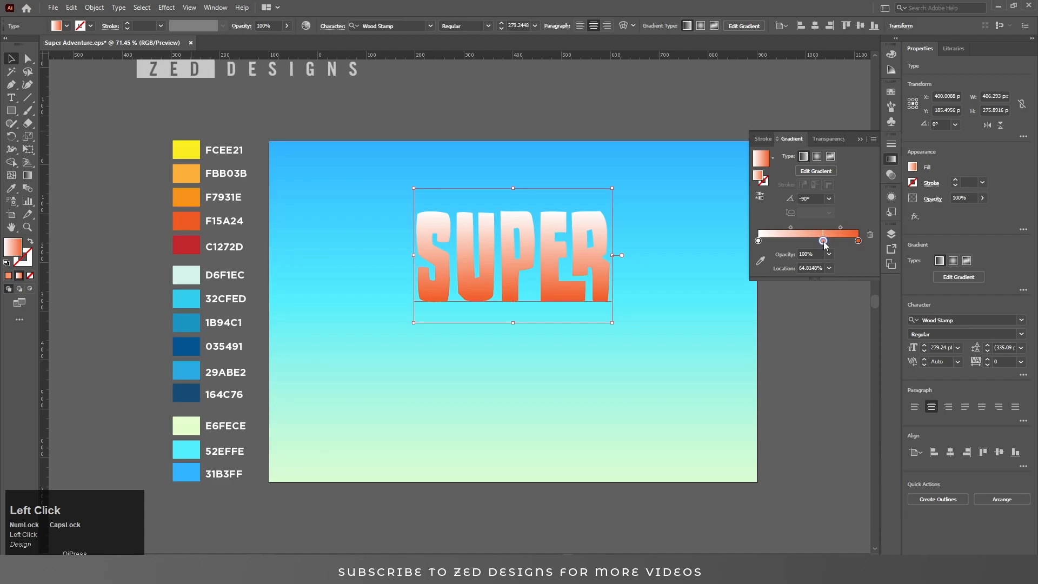
{"action": "double_click", "coordinate": [824, 241]}
{"action": "double_click", "coordinate": [832, 335]}
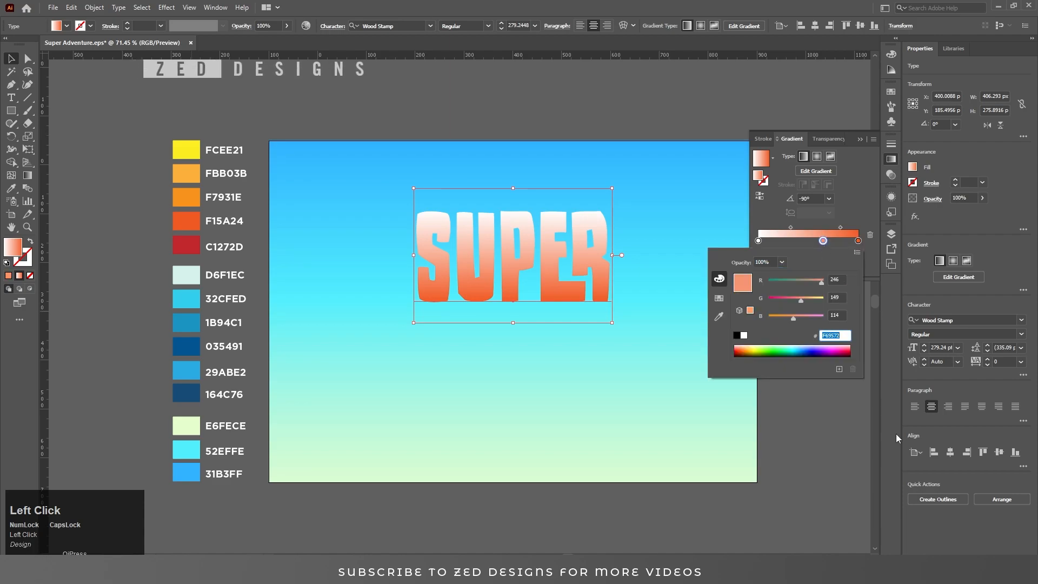
{"action": "type", "text": "F7931E"}
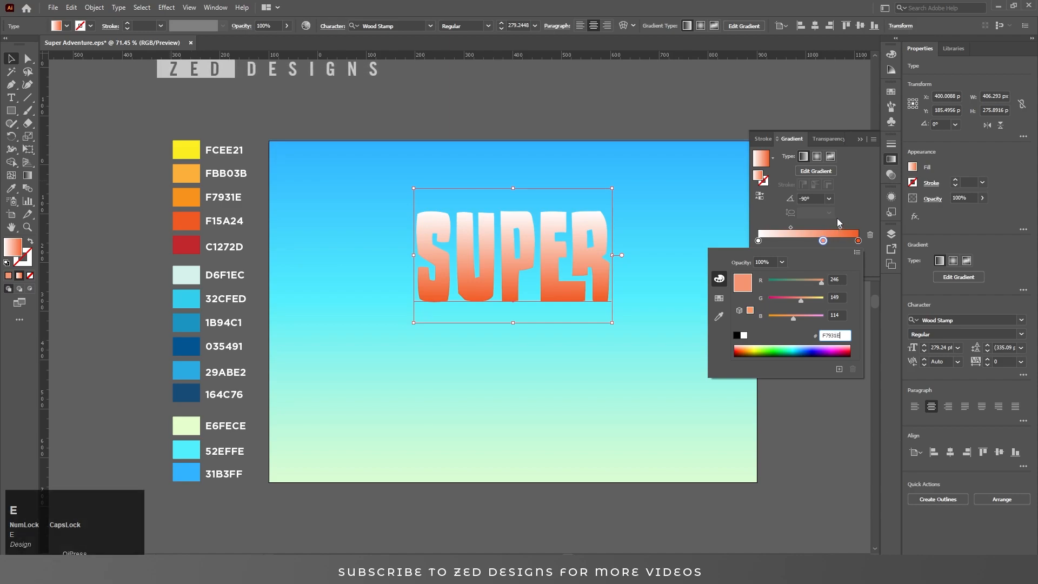
{"action": "left_click", "coordinate": [809, 258]}
Add another color stop at about 34% of the text's gradient and set its color to FBB03B
{"action": "left_click", "coordinate": [796, 244]}
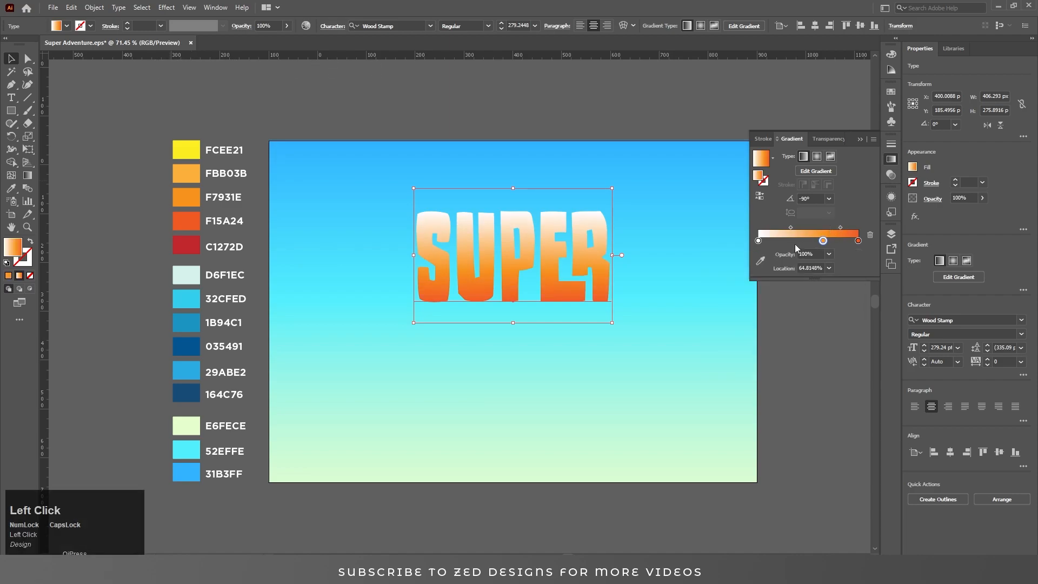
{"action": "double_click", "coordinate": [791, 241]}
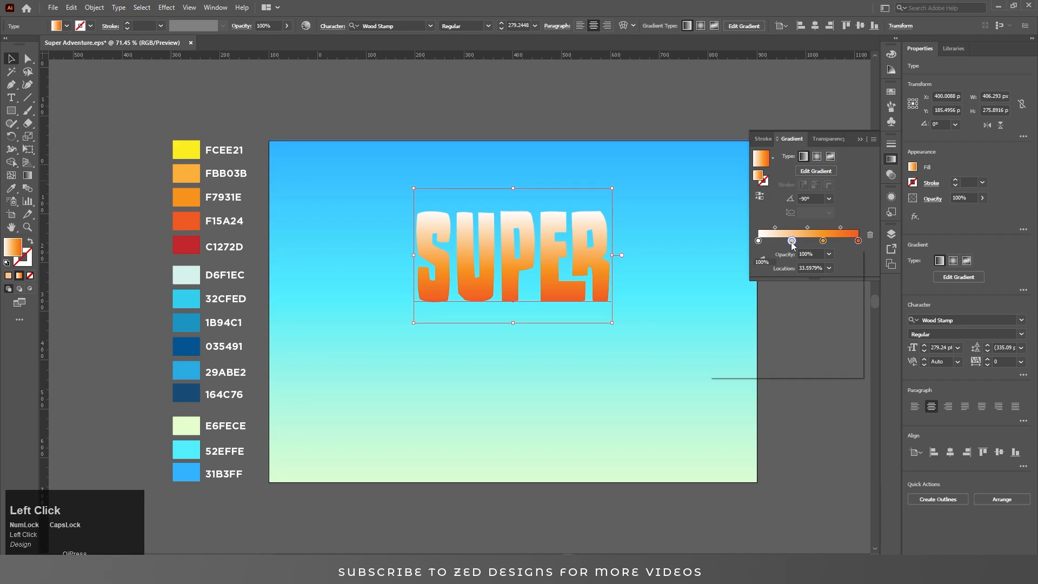
{"action": "left_click", "coordinate": [831, 335]}
{"action": "type", "text": "F"}
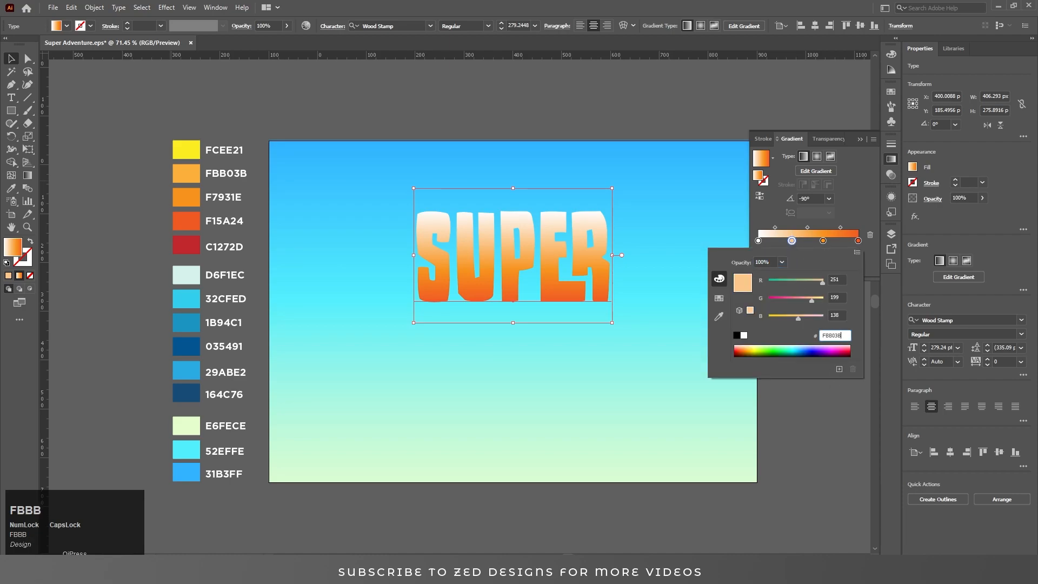
{"action": "type", "text": "BB03B"}
{"action": "left_click", "coordinate": [851, 212]}
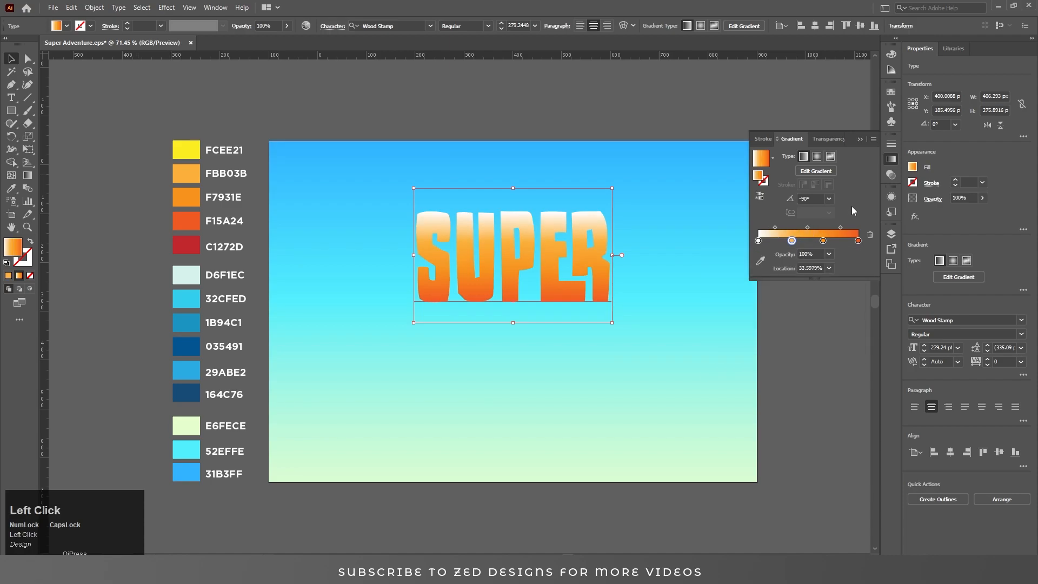
Set the white start stop of the text's gradient to FCEE21
{"action": "double_click", "coordinate": [759, 240]}
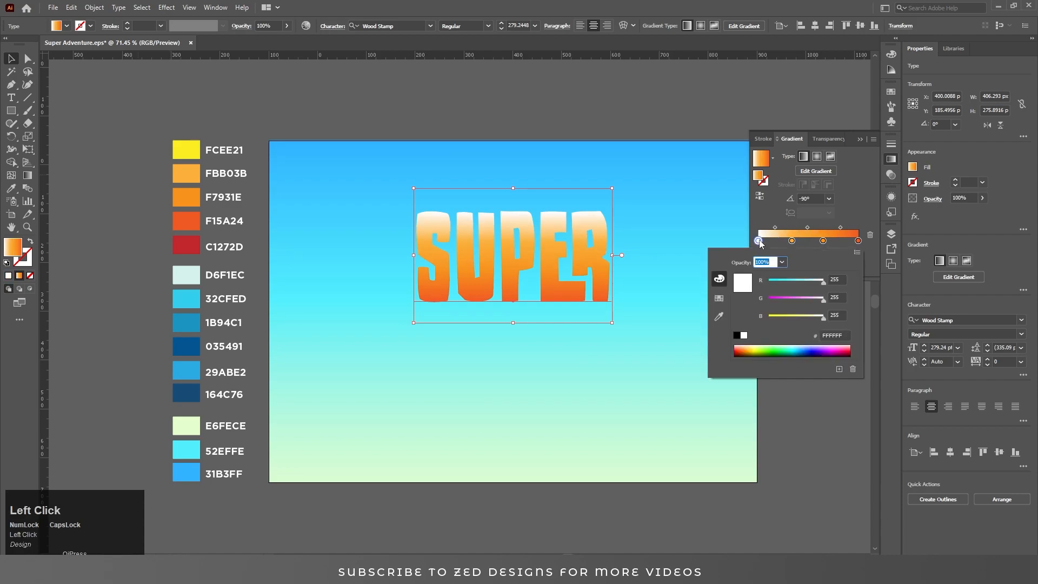
{"action": "left_click", "coordinate": [844, 336]}
{"action": "type", "text": "F"}
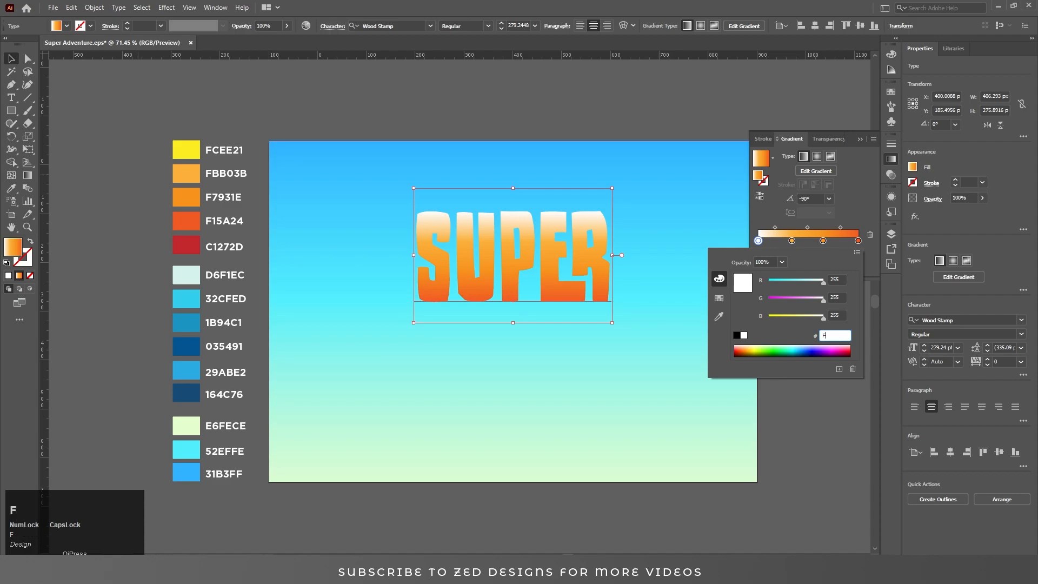
{"action": "type", "text": "CEE21"}
{"action": "key", "text": "Tab"}
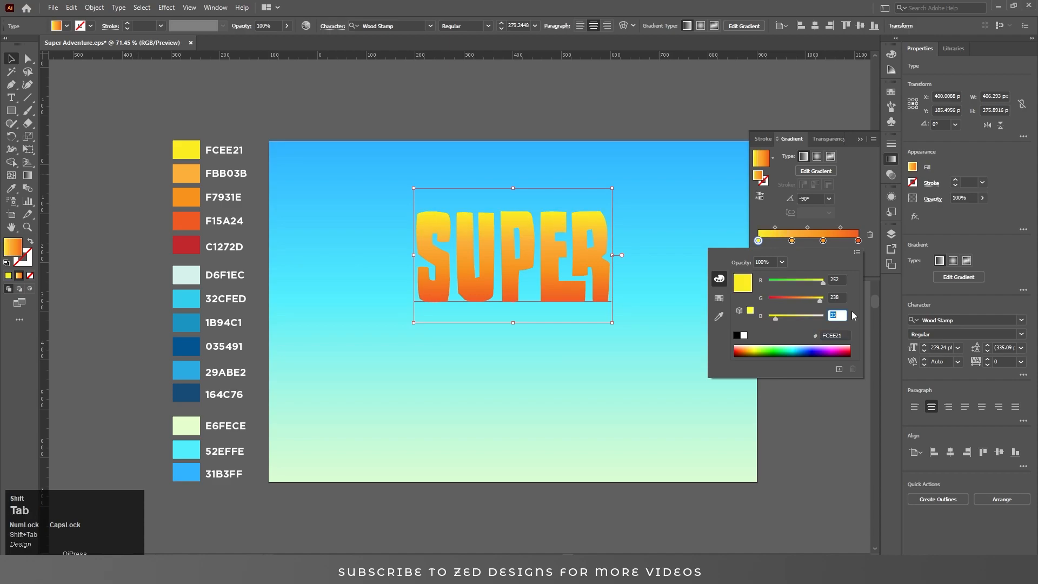
{"action": "left_click", "coordinate": [850, 201]}
Adjust the gradient on the text with the Gradient tool, ending it near the letters' base and shifting the yellow and light orange stops downward
{"action": "key", "text": "g"}
{"action": "left_click_drag", "start_coordinate": [552, 328], "coordinate": [552, 308]}
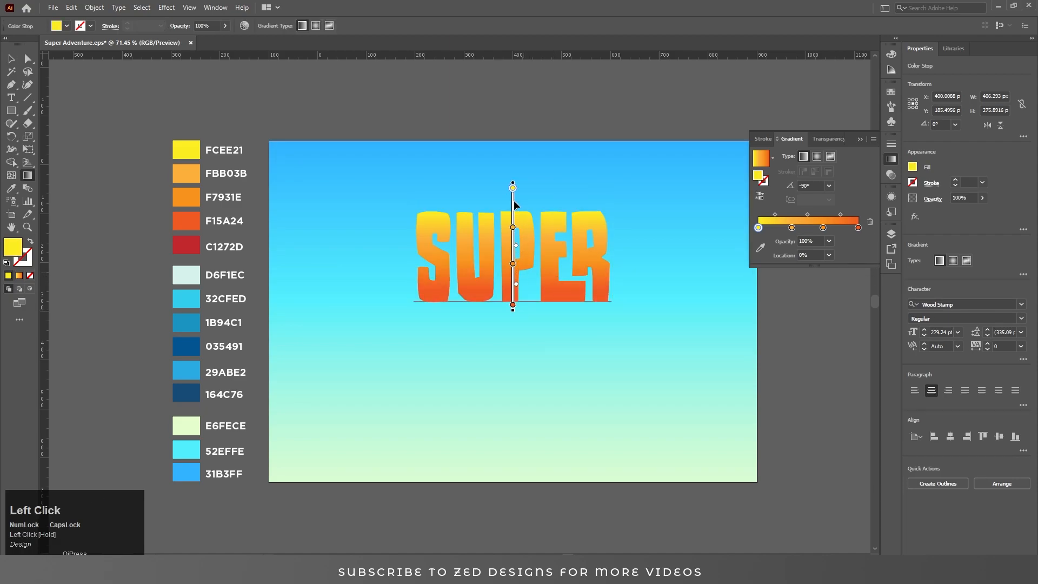
{"action": "mouse_move", "coordinate": [516, 207]}
{"action": "left_mouse_down"}
{"action": "mouse_move", "coordinate": [513, 286]}
{"action": "mouse_move", "coordinate": [513, 242]}
{"action": "left_mouse_up"}
{"action": "left_click_drag", "start_coordinate": [513, 189], "coordinate": [513, 235]}
{"action": "key", "text": "v"}
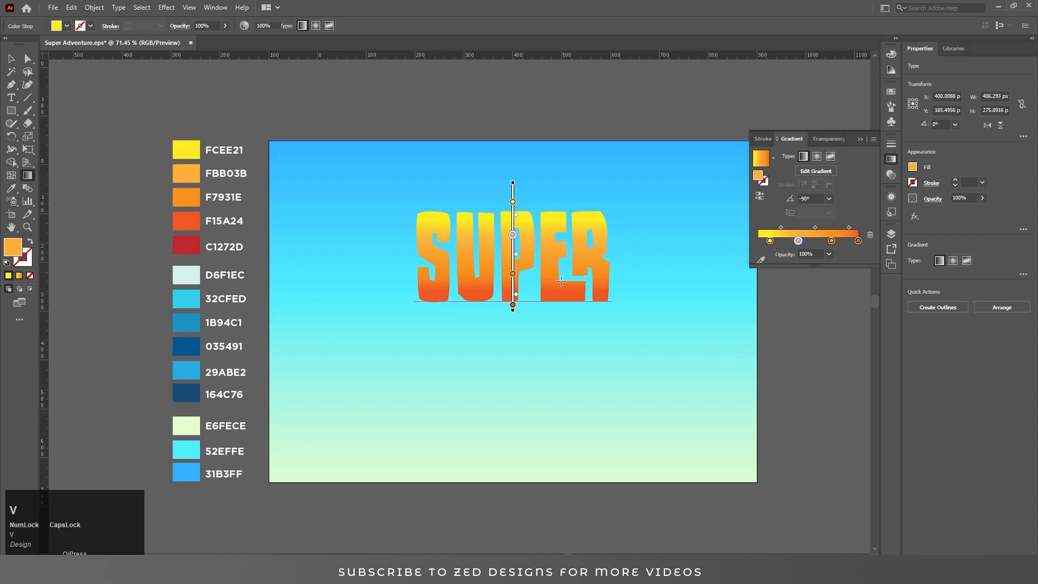
{"action": "key", "text": "g"}
{"action": "left_click_drag", "start_coordinate": [548, 310], "coordinate": [553, 328]}
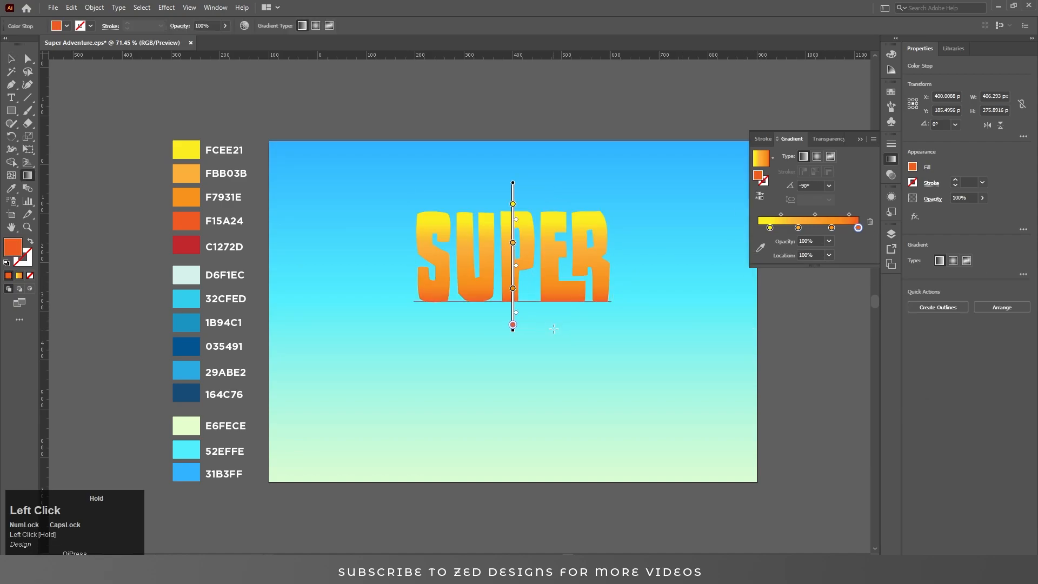
{"action": "left_click_drag", "start_coordinate": [514, 264], "coordinate": [514, 254]}
{"action": "key", "text": "v"}
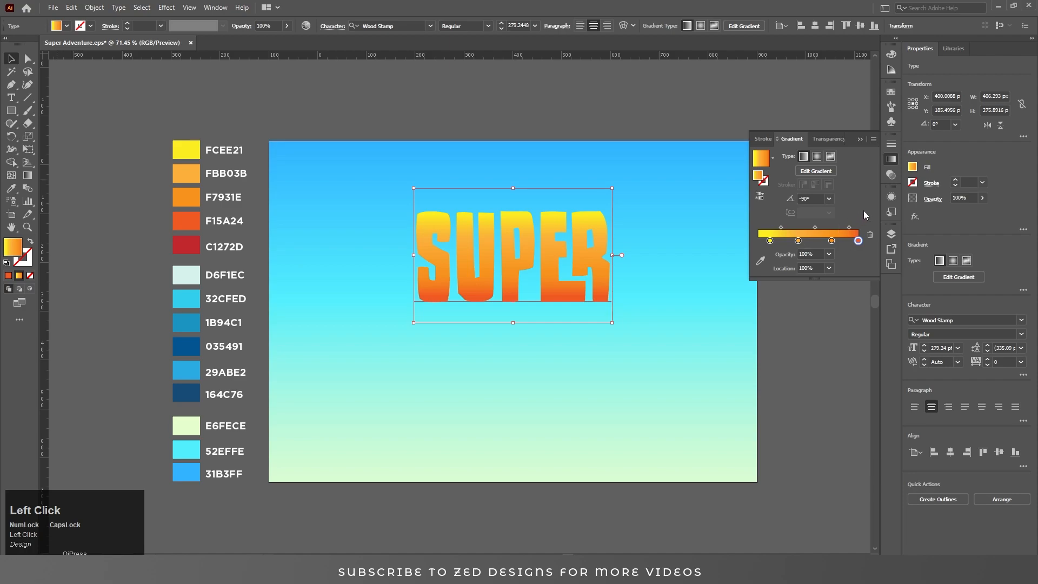
Duplicate the text's gradient fill in its appearance and set the lower copy's color to C1272D
{"action": "left_click", "coordinate": [889, 200]}
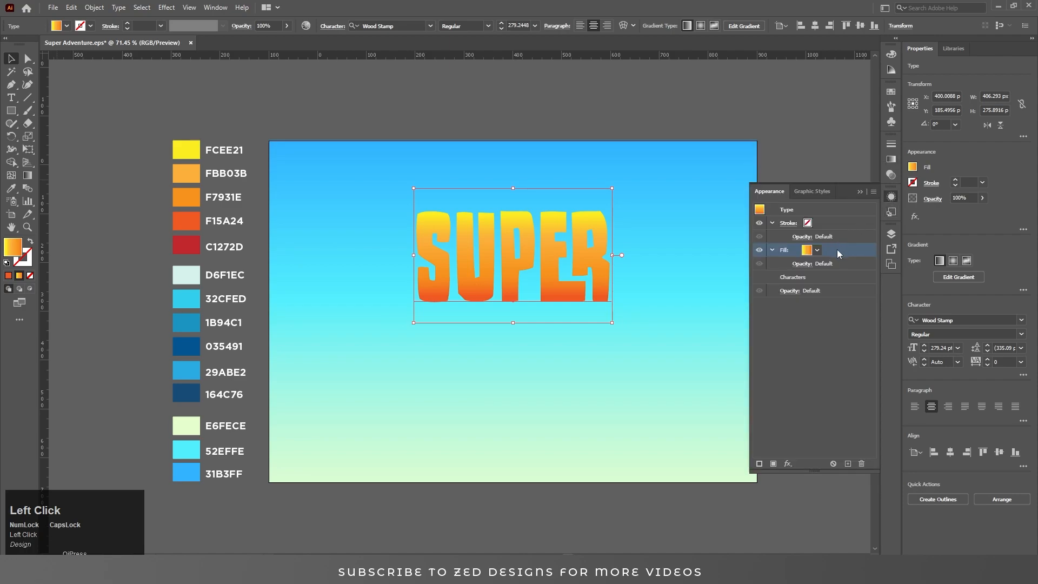
{"action": "left_click", "coordinate": [849, 464]}
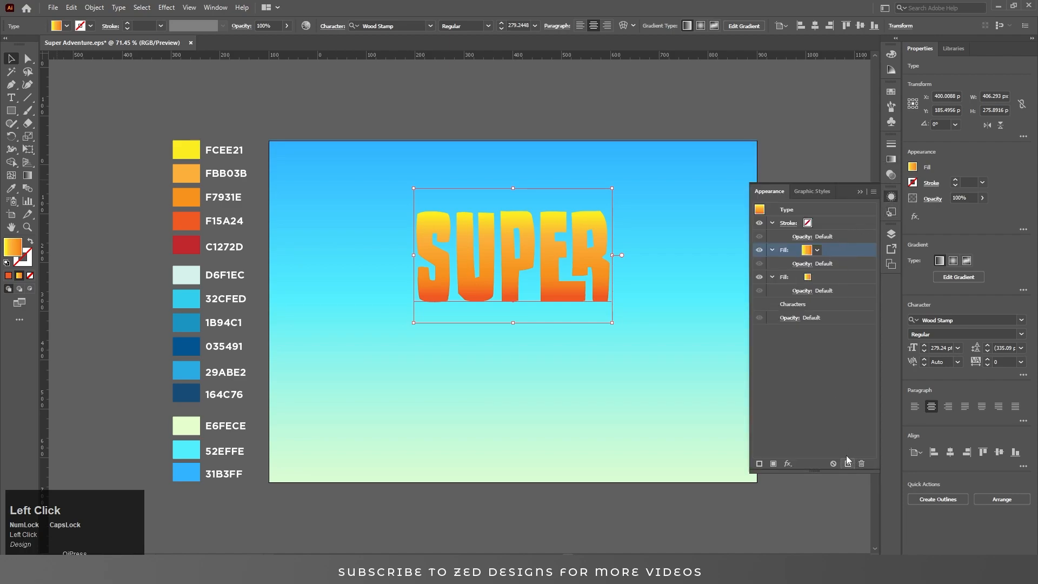
{"action": "left_click", "coordinate": [829, 280]}
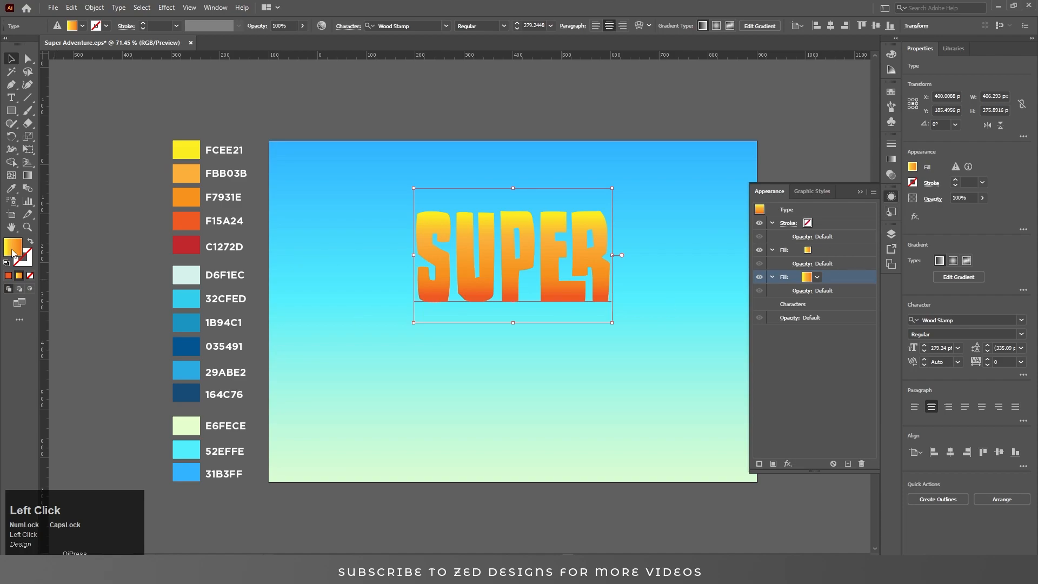
{"action": "type", "text": "C"}
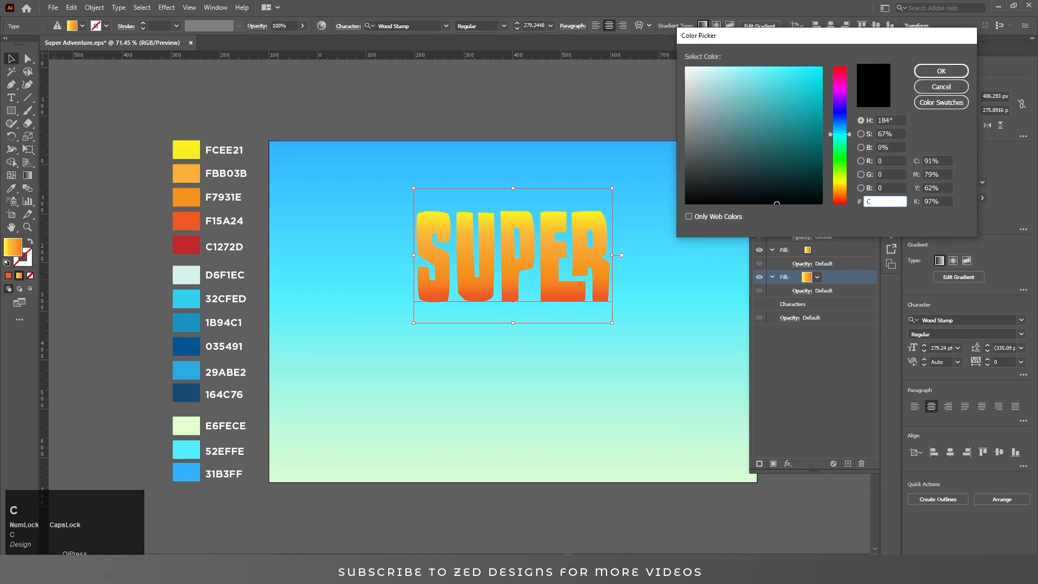
{"action": "type", "text": "1272D"}
{"action": "left_click", "coordinate": [895, 197]}
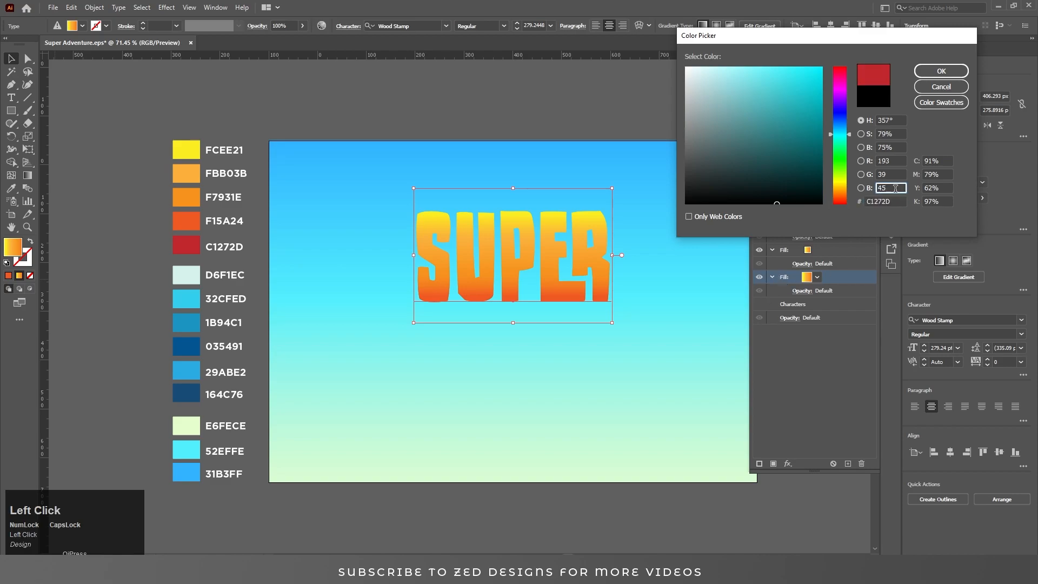
{"action": "left_click", "coordinate": [941, 71]}
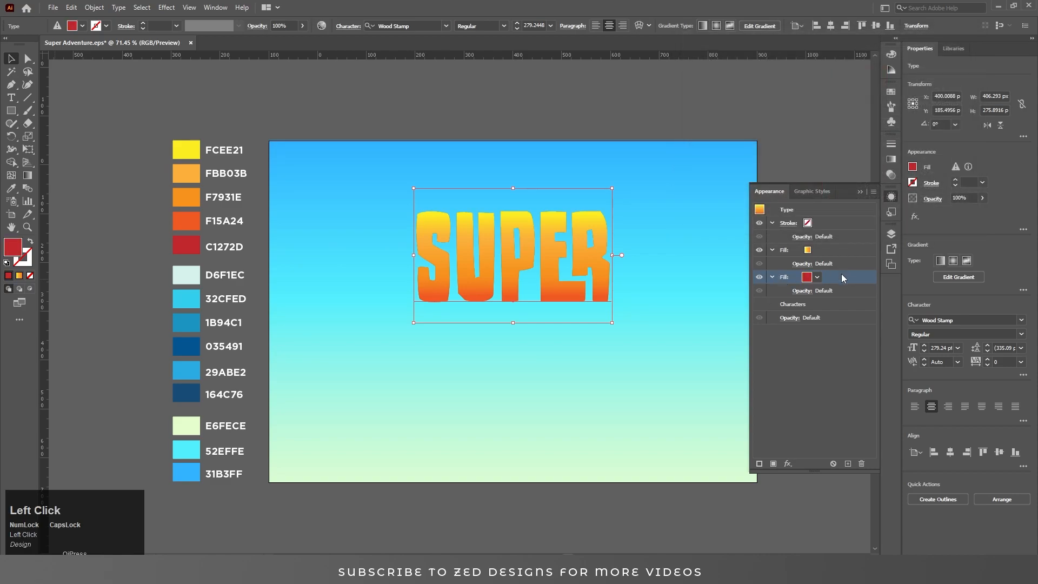
Add a Transform effect to the dark red fill with 99.9% horizontal scale, 100% vertical scale and a 0.3 px vertical move
{"action": "left_click", "coordinate": [788, 464]}
{"action": "mouse_move", "coordinate": [862, 249]}
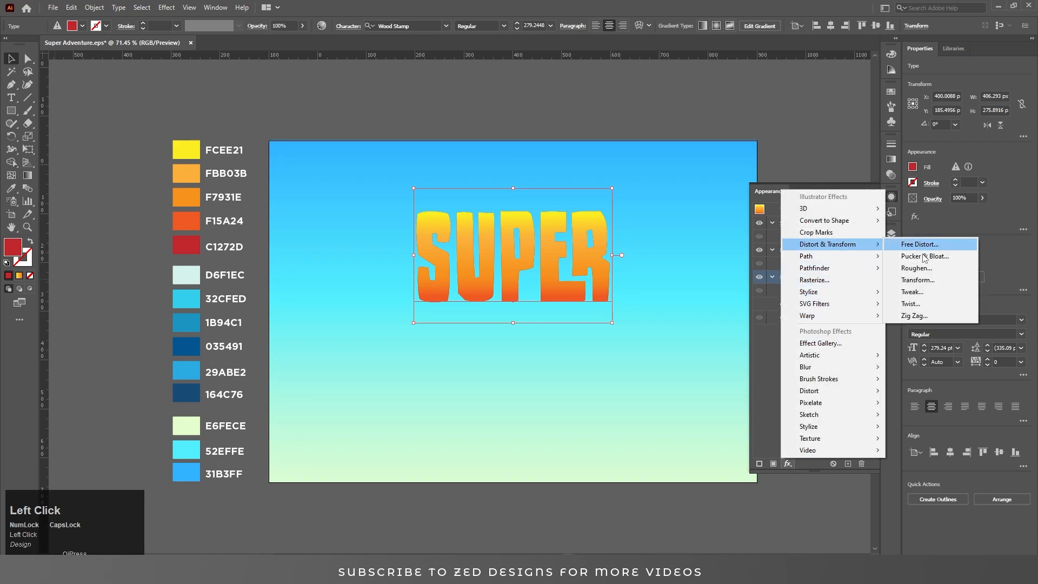
{"action": "left_click", "coordinate": [917, 279]}
{"action": "type", "text": "99.9"}
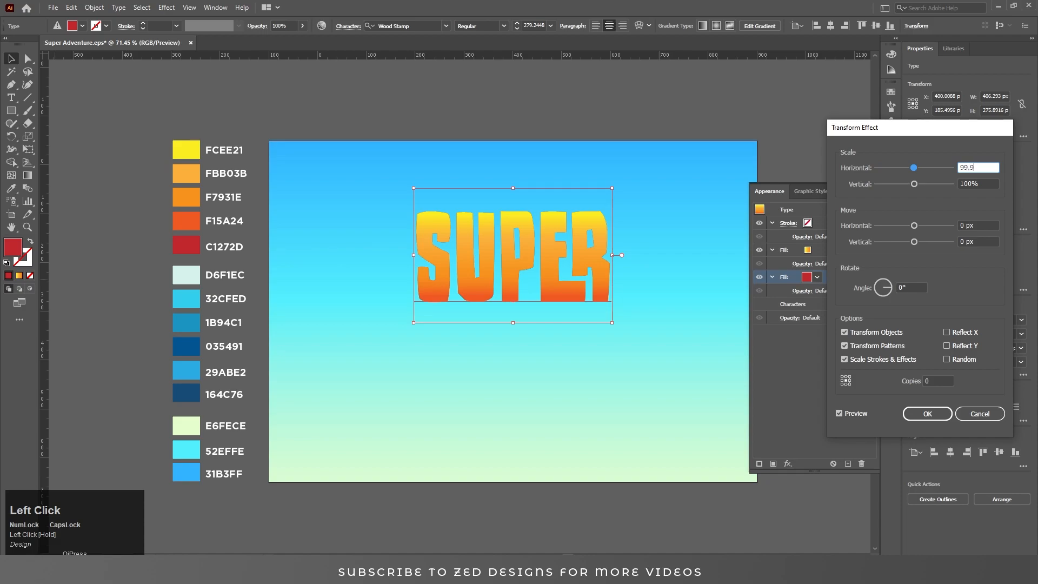
{"action": "key", "text": "Tab"}
{"action": "type", "text": "9"}
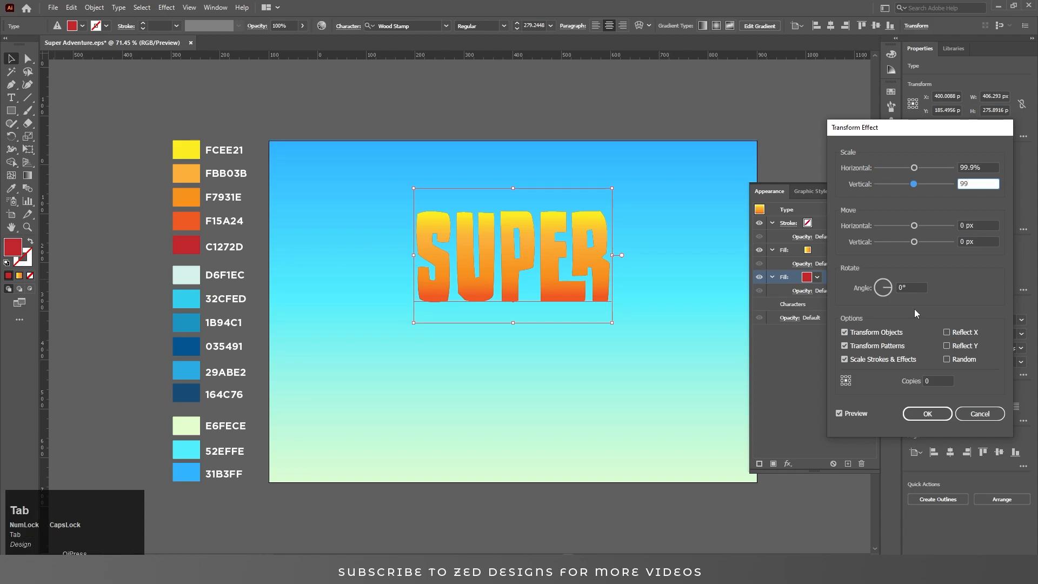
{"action": "key", "text": "Tab"}
{"action": "key", "text": "shift+Tab"}
{"action": "key", "text": "shift+Tab"}
{"action": "key", "text": "Tab"}
{"action": "type", "text": "100"}
{"action": "key", "text": "Tab"}
{"action": "key", "text": "Tab"}
{"action": "type", "text": "0.3"}
{"action": "key", "text": "Tab"}
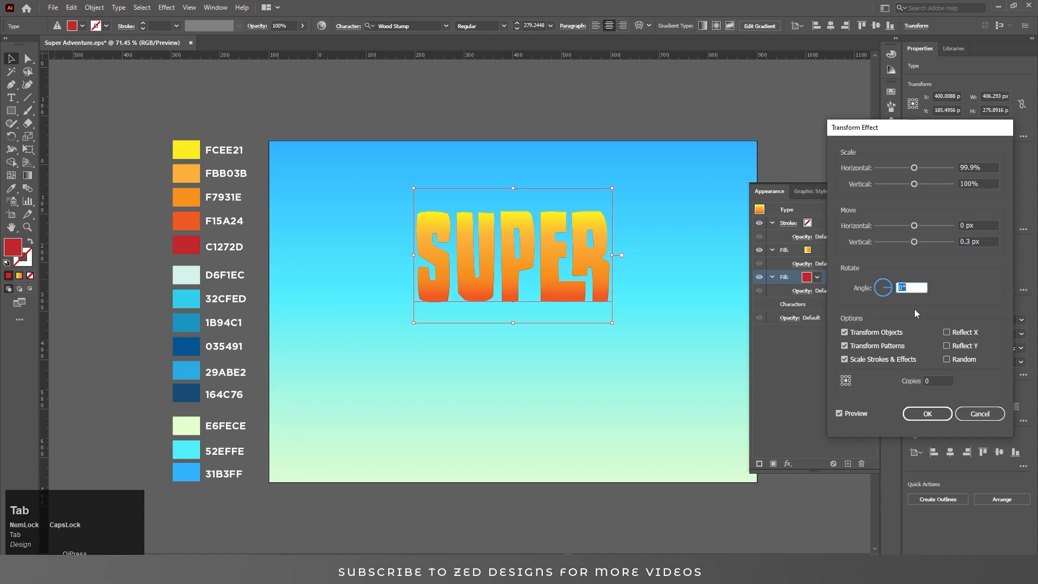
Set the Transform effect's copies to 50 and apply it to the dark red fill
{"action": "left_click", "coordinate": [939, 379]}
{"action": "type", "text": "30"}
{"action": "key", "text": "Tab"}
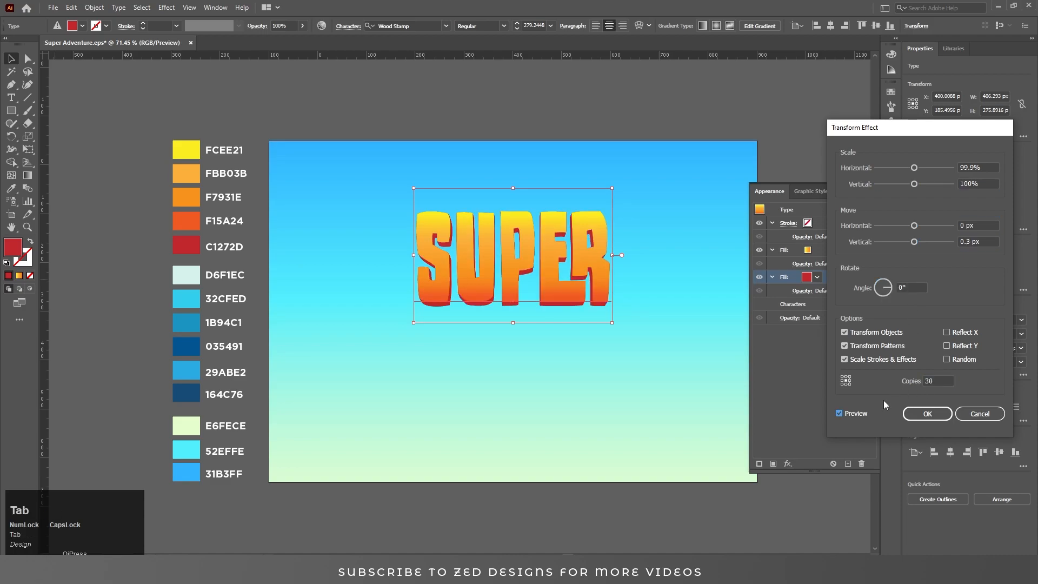
{"action": "key", "text": "shift+Tab"}
{"action": "type", "text": "50"}
{"action": "key", "text": "Tab"}
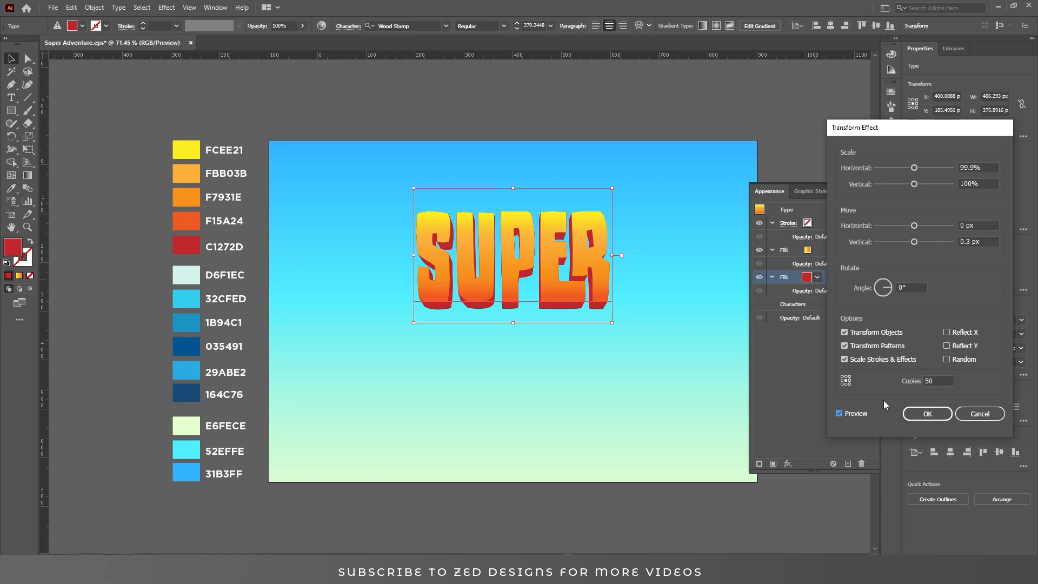
{"action": "left_click", "coordinate": [934, 414]}
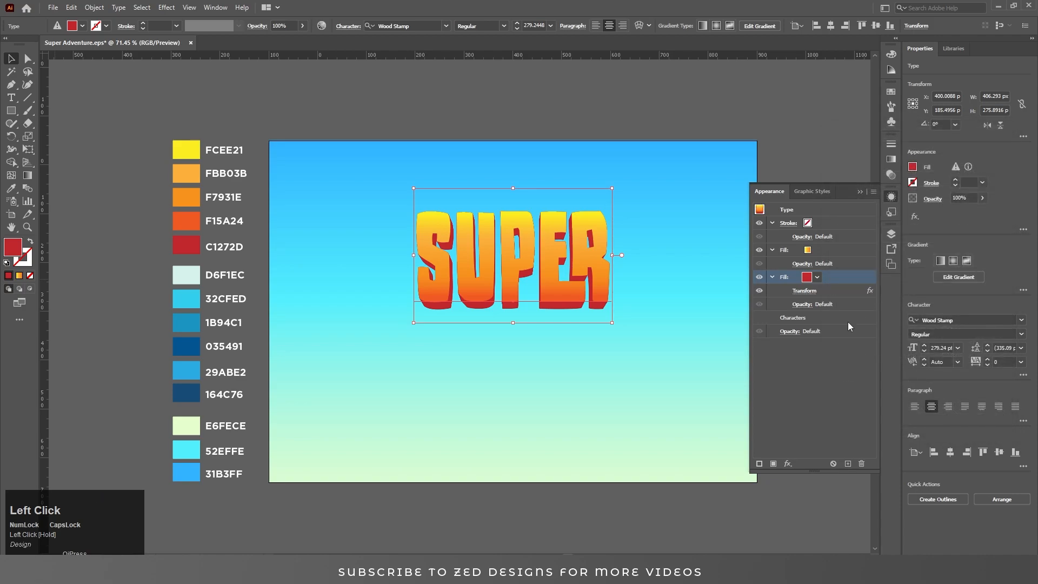
Duplicate the text's gradient fill and recolor the upper copy with the cyan swatch
{"action": "left_click", "coordinate": [854, 283]}
{"action": "left_click", "coordinate": [777, 254]}
{"action": "left_click", "coordinate": [772, 250]}
{"action": "left_click", "coordinate": [848, 464]}
{"action": "left_click", "coordinate": [817, 250]}
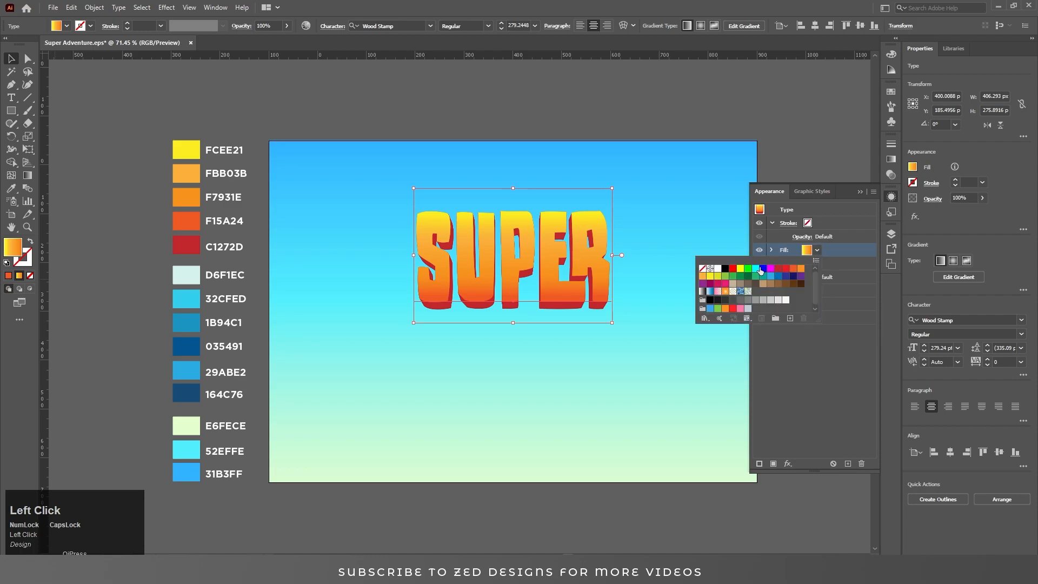
{"action": "left_click", "coordinate": [734, 269]}
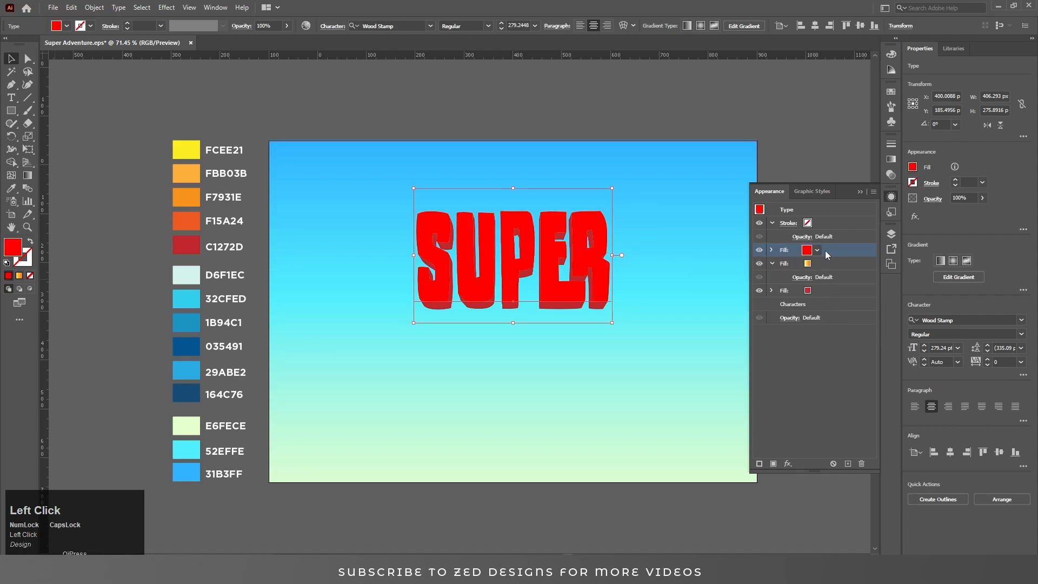
{"action": "left_click", "coordinate": [818, 251]}
{"action": "left_click", "coordinate": [757, 271]}
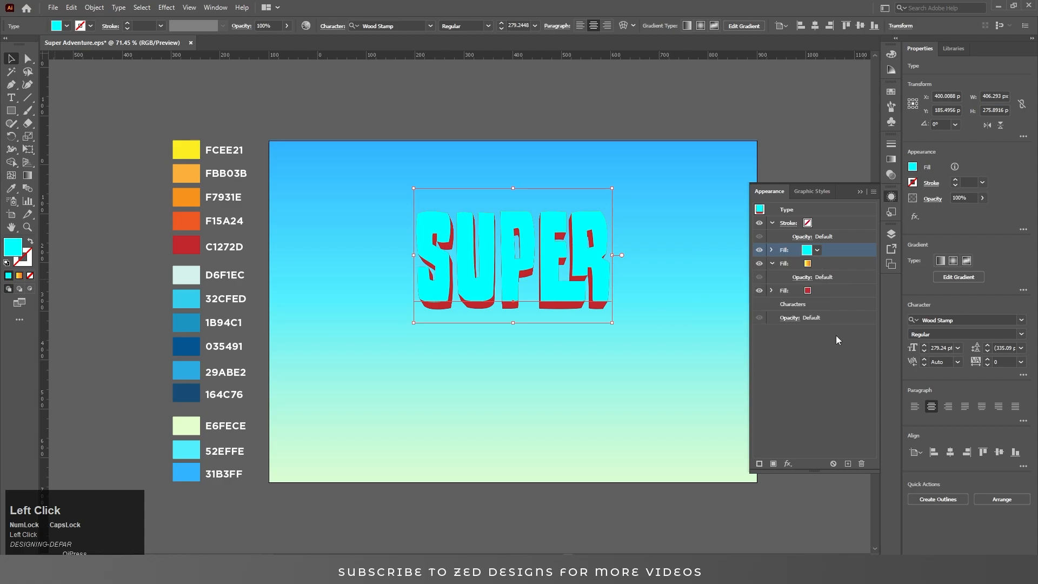
Start a Transform effect on the cyan fill with 97% horizontal scale and a 15 px vertical move
{"action": "left_click", "coordinate": [788, 464]}
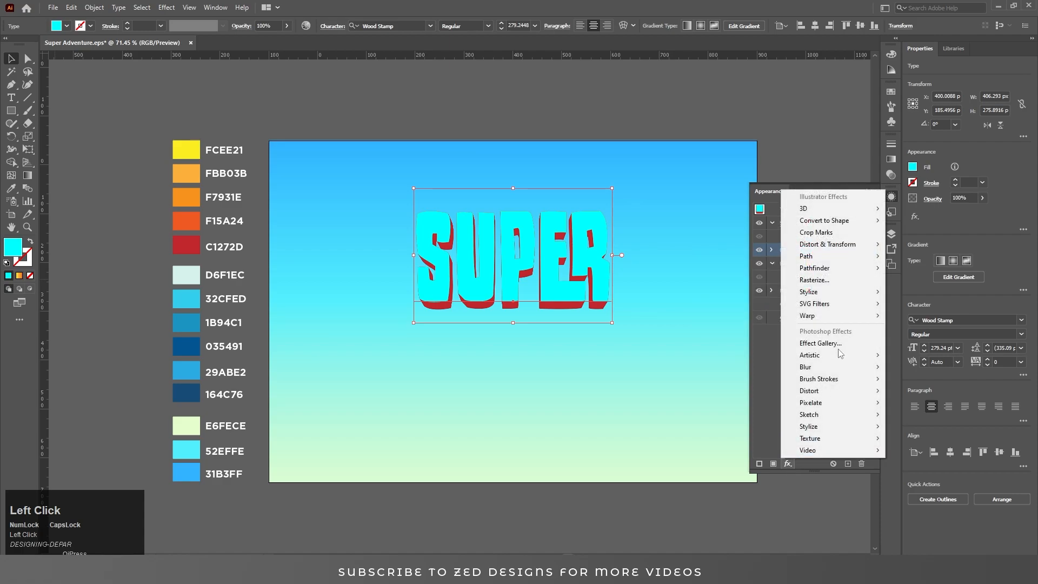
{"action": "mouse_move", "coordinate": [800, 202]}
{"action": "left_click", "coordinate": [918, 280]}
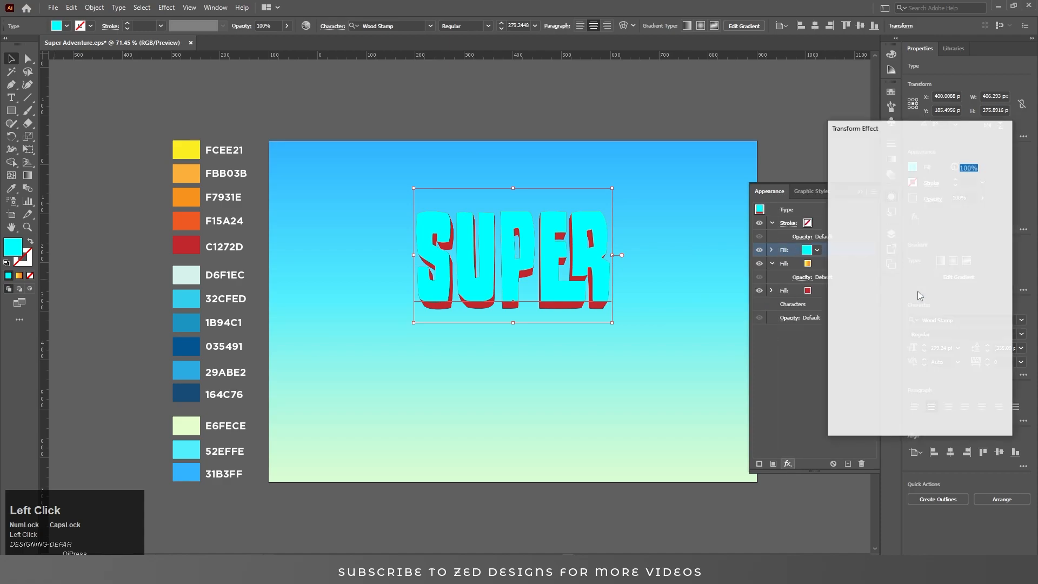
{"action": "type", "text": "97"}
{"action": "key", "text": "Tab"}
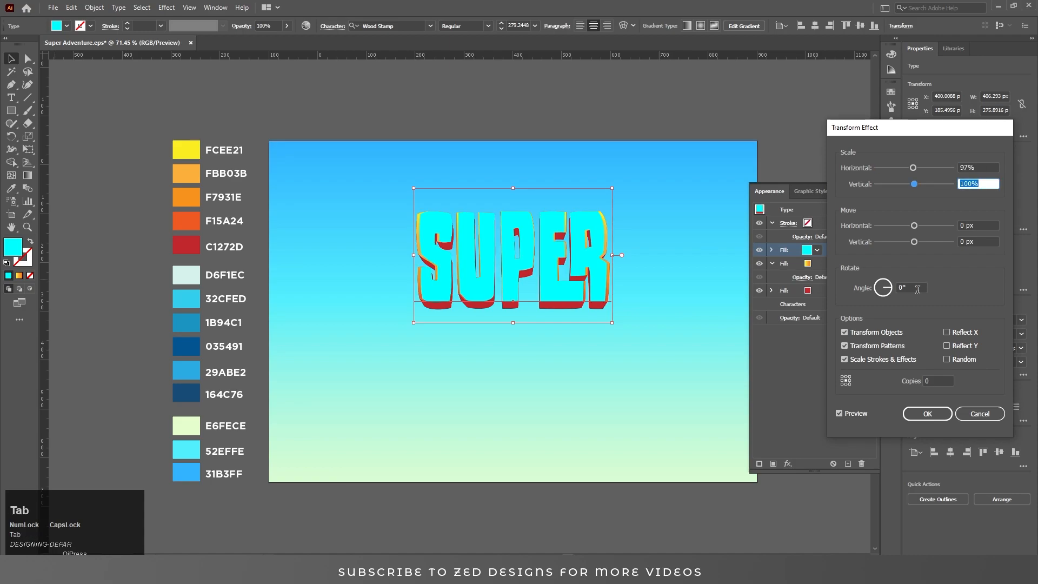
{"action": "key", "text": "Tab"}
{"action": "key", "text": "Tab"}
{"action": "type", "text": "10"}
{"action": "key", "text": "Tab"}
{"action": "key", "text": "shift+Tab"}
{"action": "type", "text": "15"}
{"action": "key", "text": "Tab"}
Lower the cyan fill's Transform effect horizontal scale to 95%
{"action": "key", "text": "shift+Tab"}
{"action": "key", "text": "shift+Tab"}
{"action": "key", "text": "shift+Tab"}
{"action": "key", "text": "shift+Tab"}
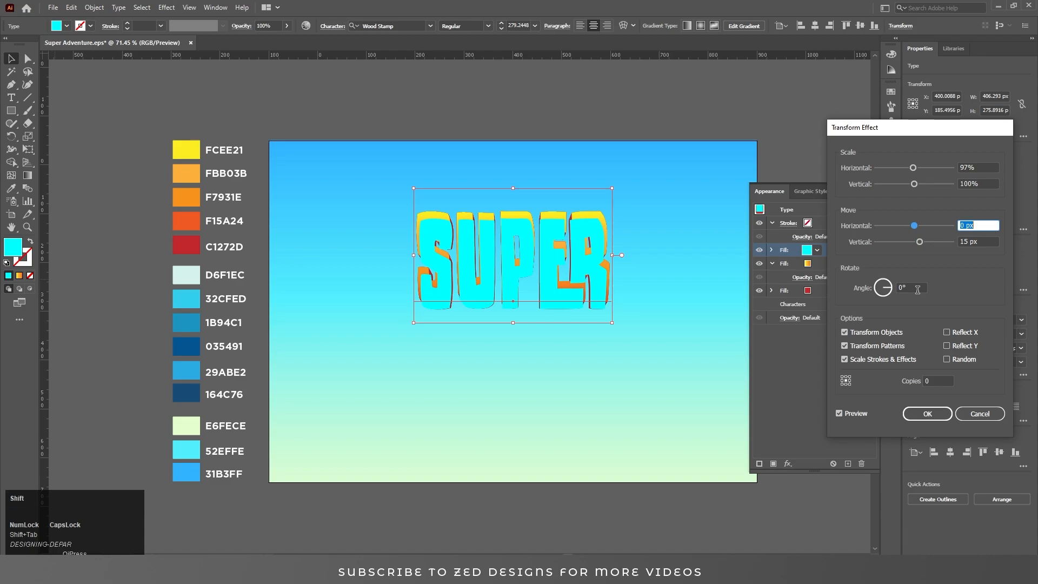
{"action": "key", "text": "Down"}
{"action": "key", "text": "Tab"}
{"action": "key", "text": "shift+Tab"}
{"action": "key", "text": "Down"}
{"action": "key", "text": "Tab"}
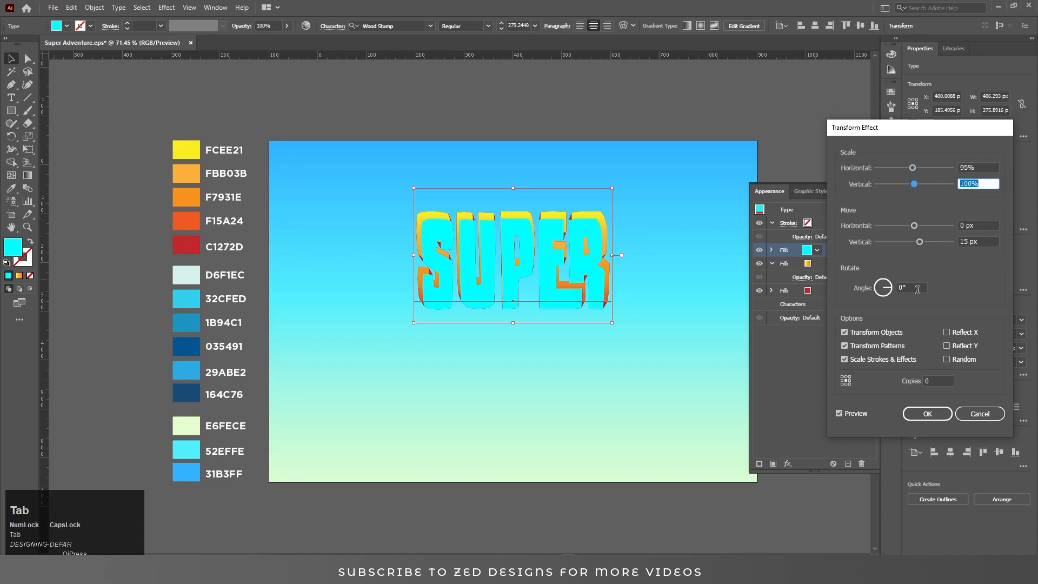
Move the cyan fill, with its Transform effect applied, below the dark red fill and recolor it white
{"action": "left_click", "coordinate": [925, 414]}
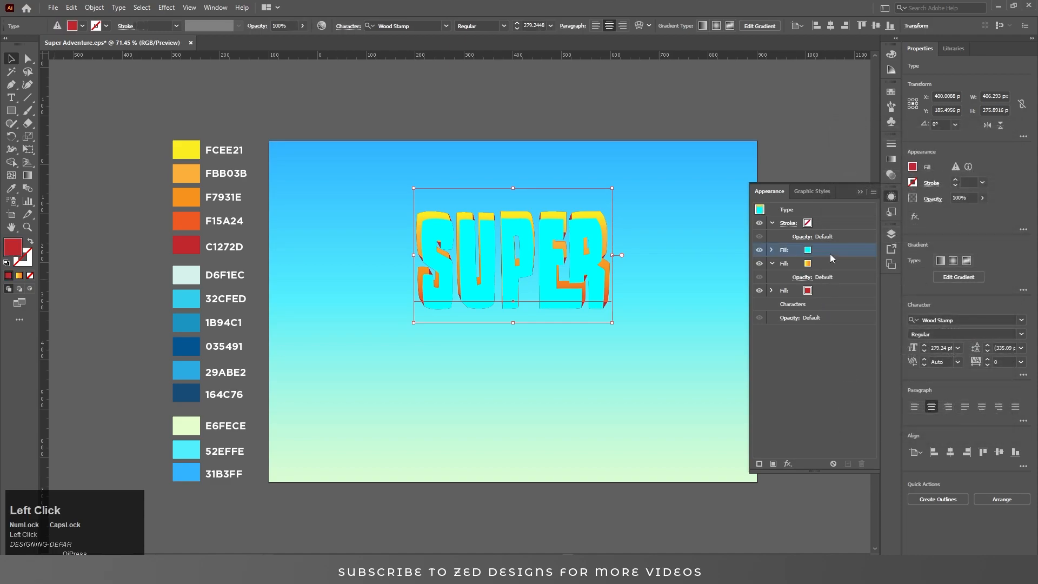
{"action": "left_click_drag", "start_coordinate": [826, 255], "coordinate": [826, 306]}
{"action": "left_click", "coordinate": [816, 304]}
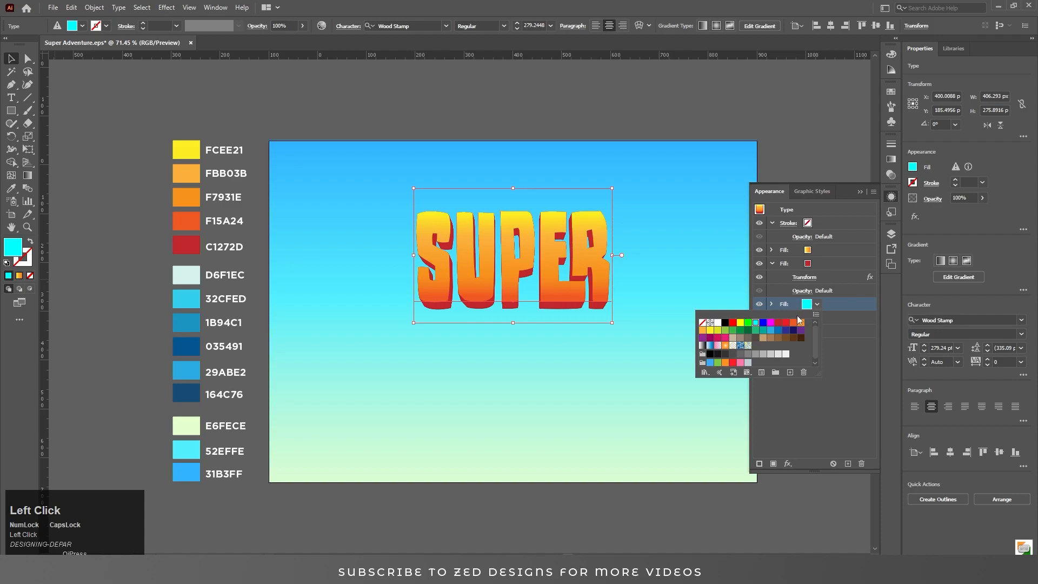
{"action": "left_click", "coordinate": [717, 322]}
Add an Offset Path effect to the white fill with a 12 px offset
{"action": "left_click", "coordinate": [788, 463]}
{"action": "mouse_move", "coordinate": [836, 261]}
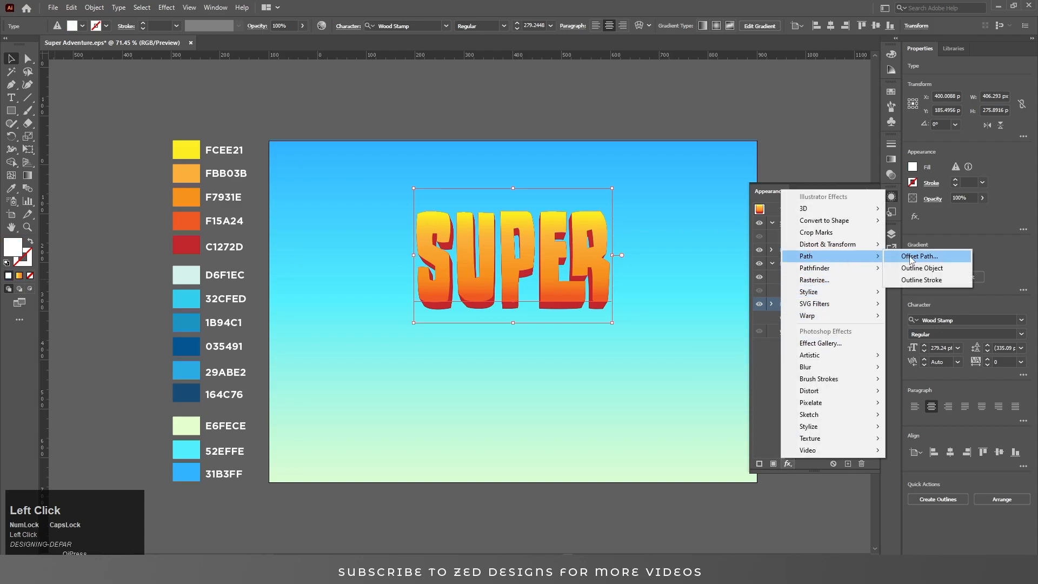
{"action": "left_click", "coordinate": [914, 256]}
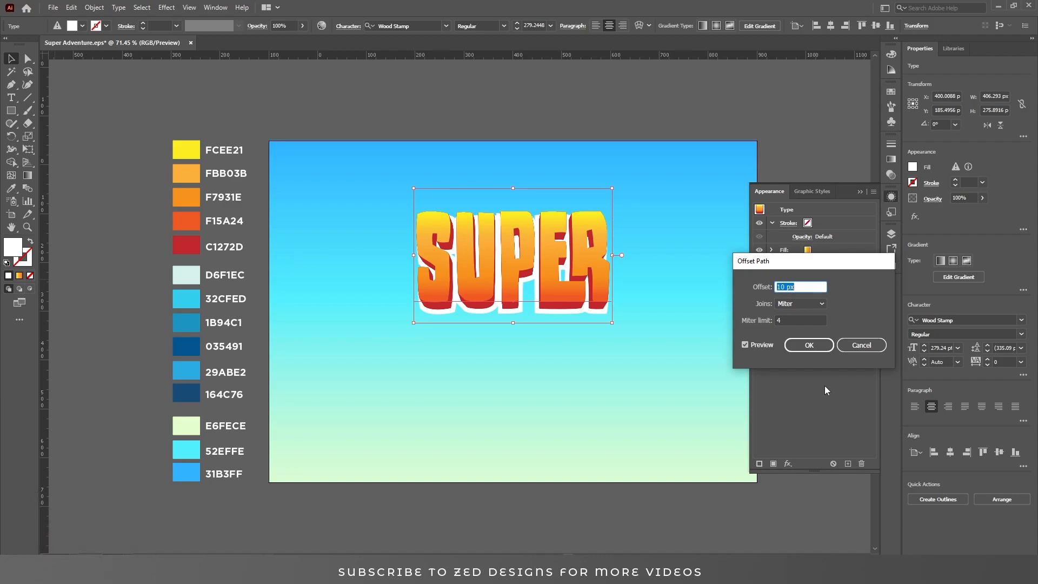
{"action": "key", "text": "Up"}
{"action": "key", "text": "Up"}
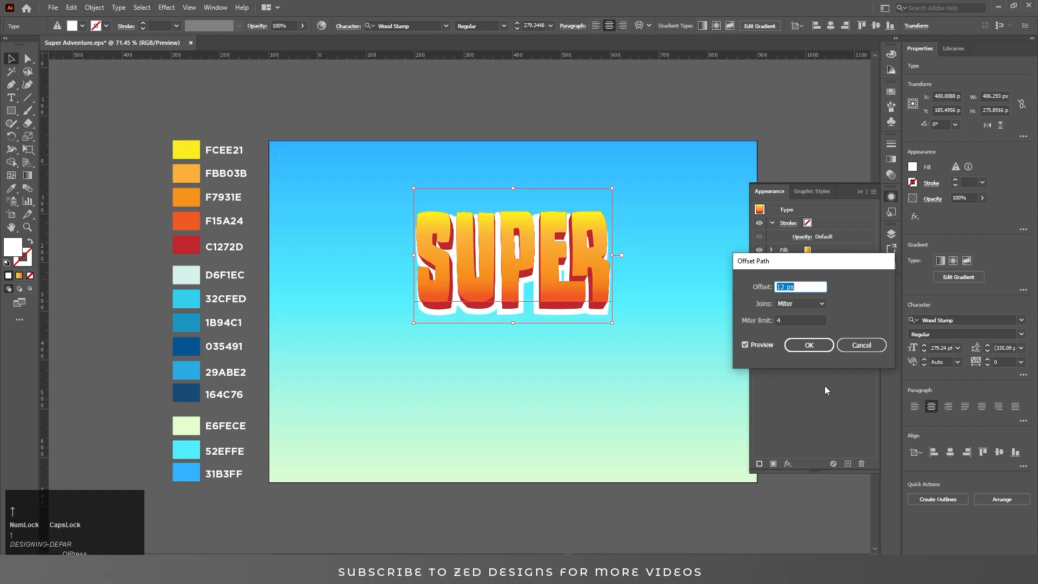
{"action": "left_click", "coordinate": [817, 346]}
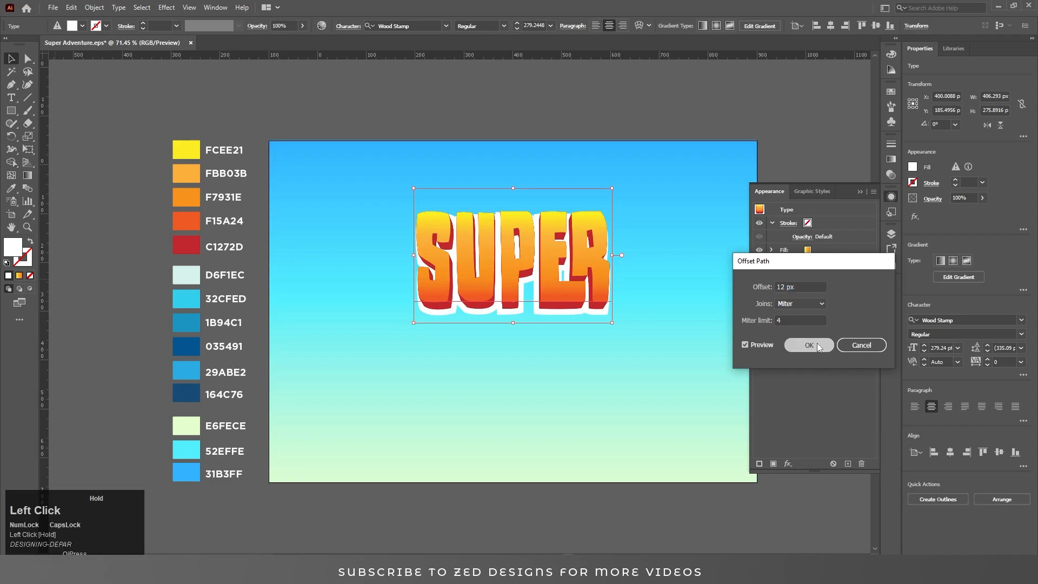
Set the vertical move of the white fill's Transform effect to 10 px
{"action": "left_click", "coordinate": [772, 304]}
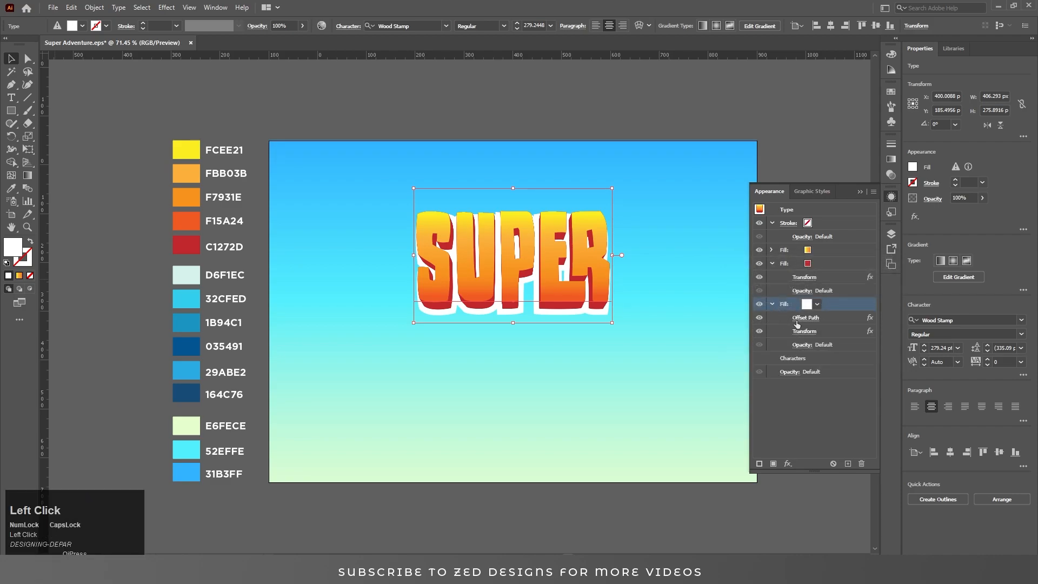
{"action": "left_click", "coordinate": [804, 331]}
{"action": "key", "text": "Tab"}
{"action": "key", "text": "Tab"}
{"action": "key", "text": "Tab"}
{"action": "type", "text": "10"}
{"action": "key", "text": "shift+Tab"}
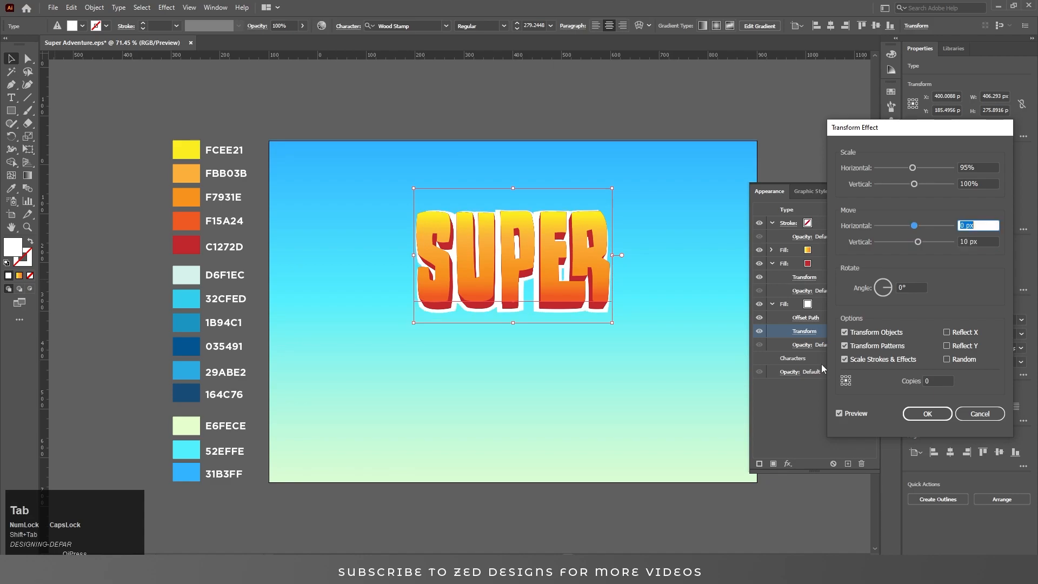
{"action": "left_click", "coordinate": [907, 411]}
Duplicate the white fill and recolor the lower copy with the light grey swatch
{"action": "left_click", "coordinate": [801, 307]}
{"action": "left_click", "coordinate": [772, 305]}
{"action": "left_click", "coordinate": [850, 464]}
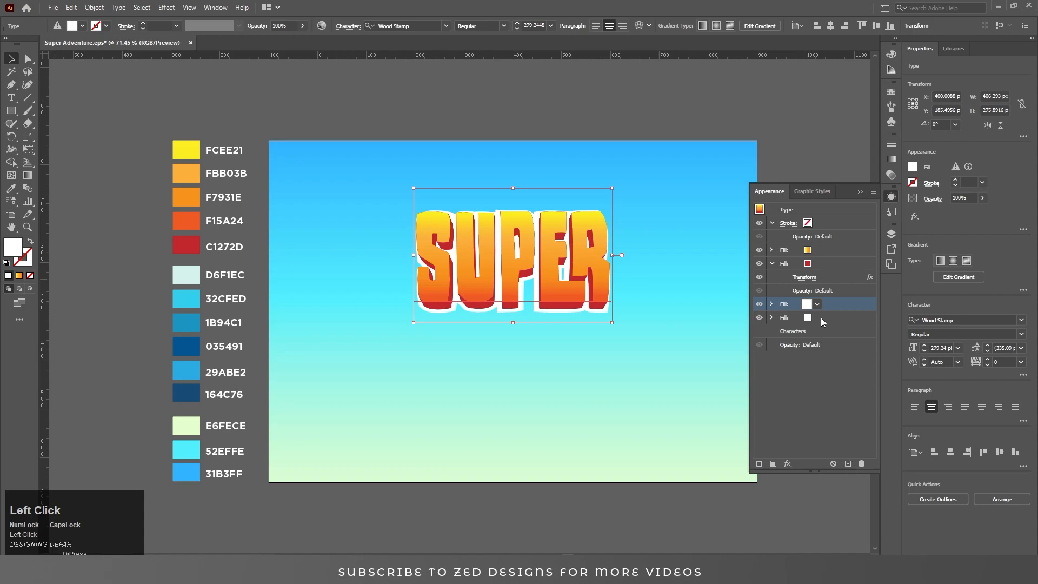
{"action": "left_click", "coordinate": [821, 316]}
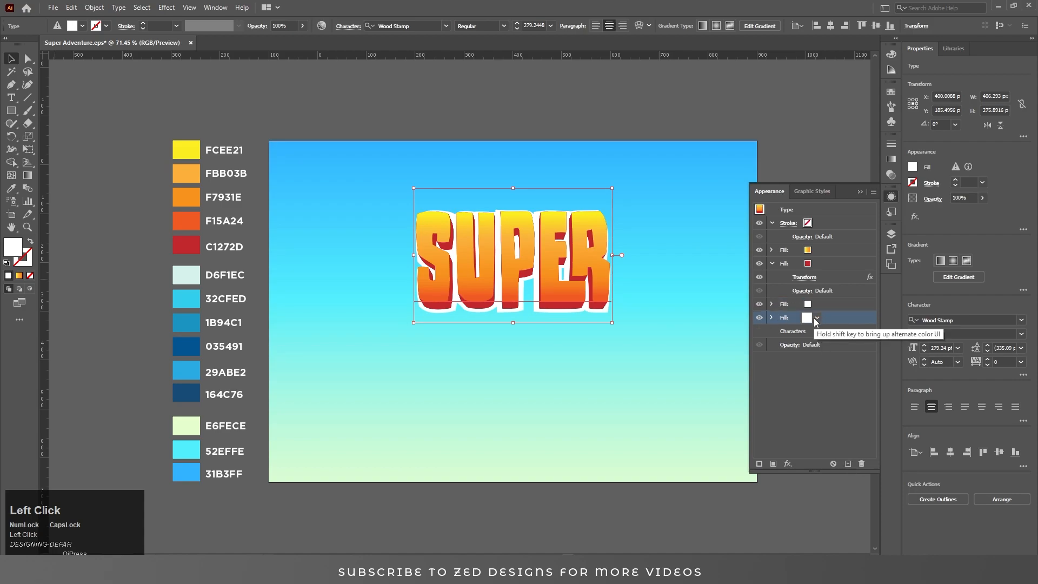
{"action": "left_click", "coordinate": [816, 319]}
{"action": "left_click", "coordinate": [771, 373]}
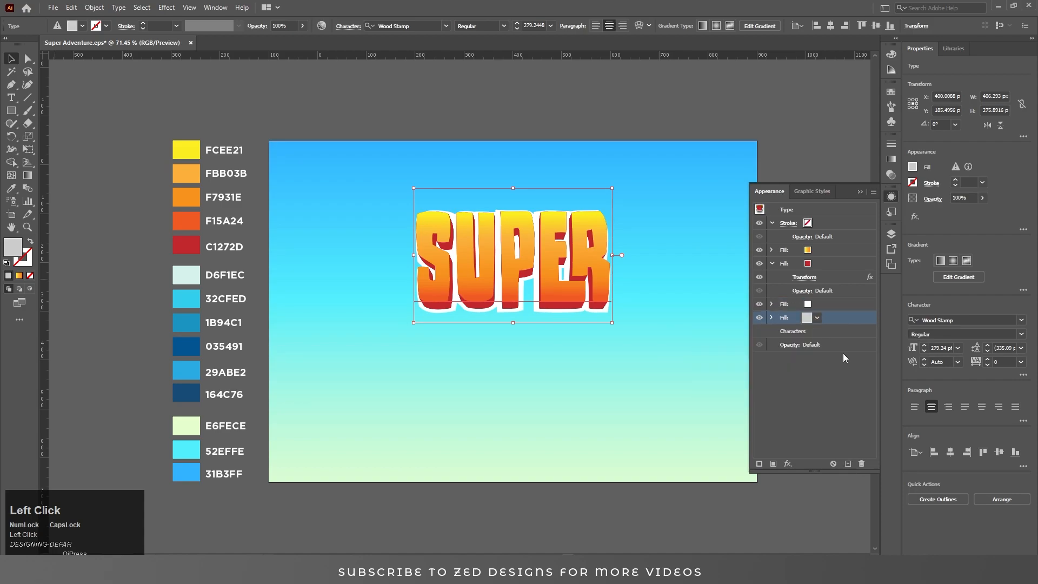
Add another Transform effect to the light grey fill with 99.9% horizontal scale, 0.3 px vertical move and 60 copies
{"action": "left_click", "coordinate": [788, 463]}
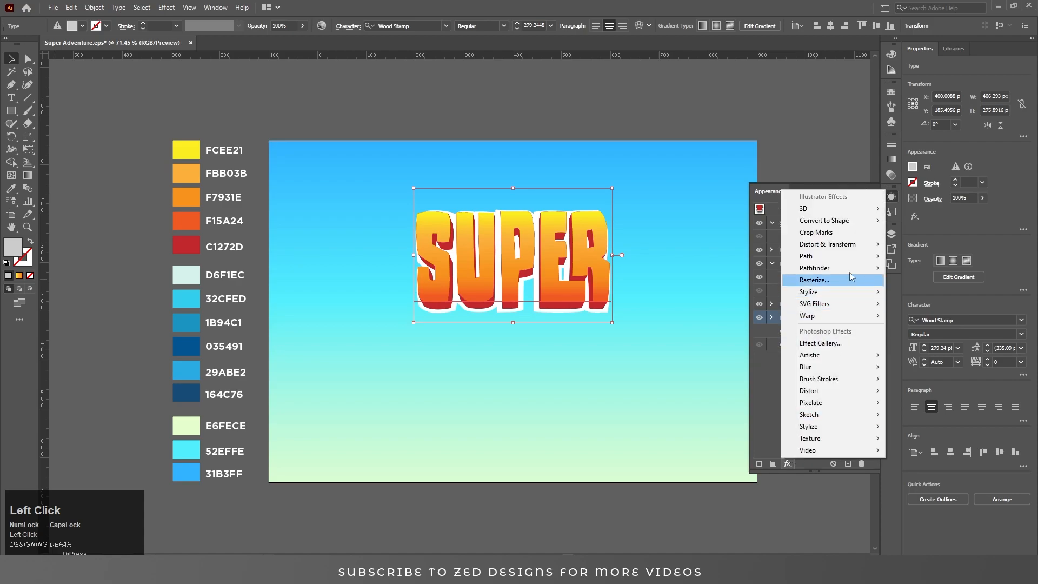
{"action": "mouse_move", "coordinate": [857, 250]}
{"action": "left_click", "coordinate": [908, 282]}
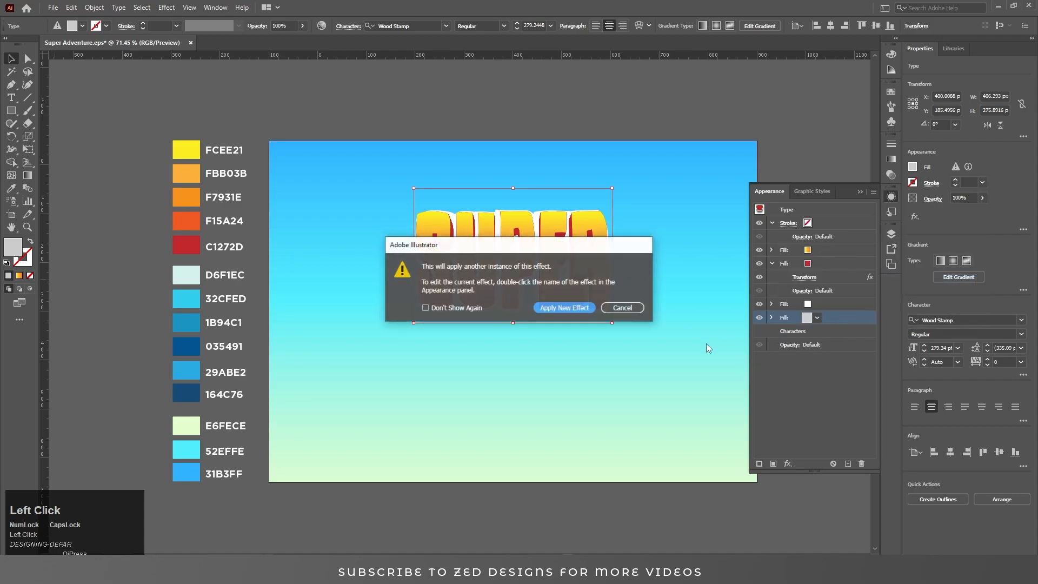
{"action": "left_click", "coordinate": [579, 310]}
{"action": "type", "text": "99.9"}
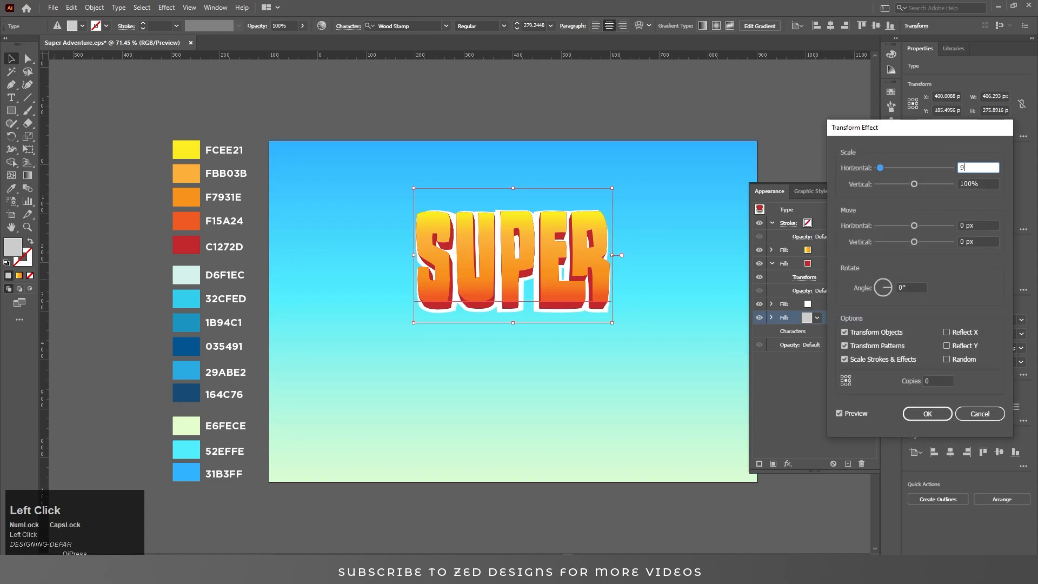
{"action": "key", "text": "Tab"}
{"action": "key", "text": "Tab"}
{"action": "key", "text": "Tab"}
{"action": "type", "text": ".3"}
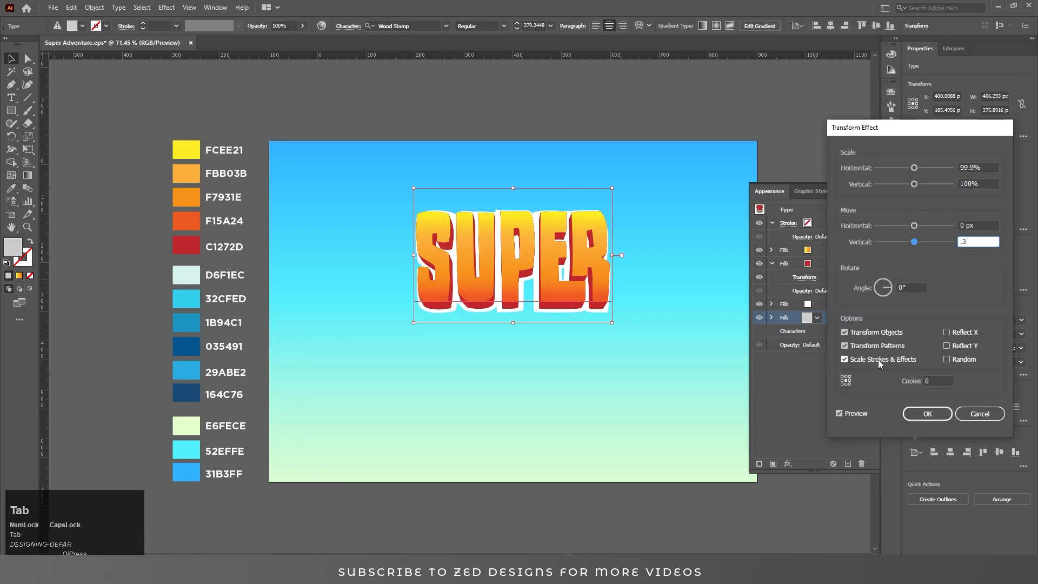
{"action": "left_click", "coordinate": [936, 379]}
{"action": "type", "text": "60"}
{"action": "key", "text": "Tab"}
{"action": "left_click", "coordinate": [931, 416]}
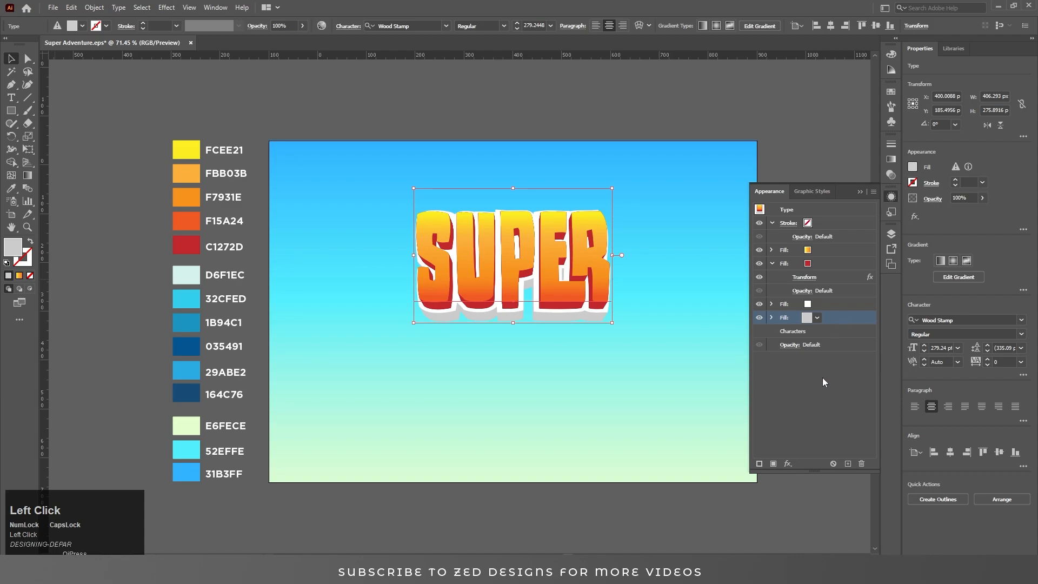
Start an Inner Glow effect on the light grey fill with a dark grey glow color and Multiply mode
{"action": "left_click", "coordinate": [787, 464]}
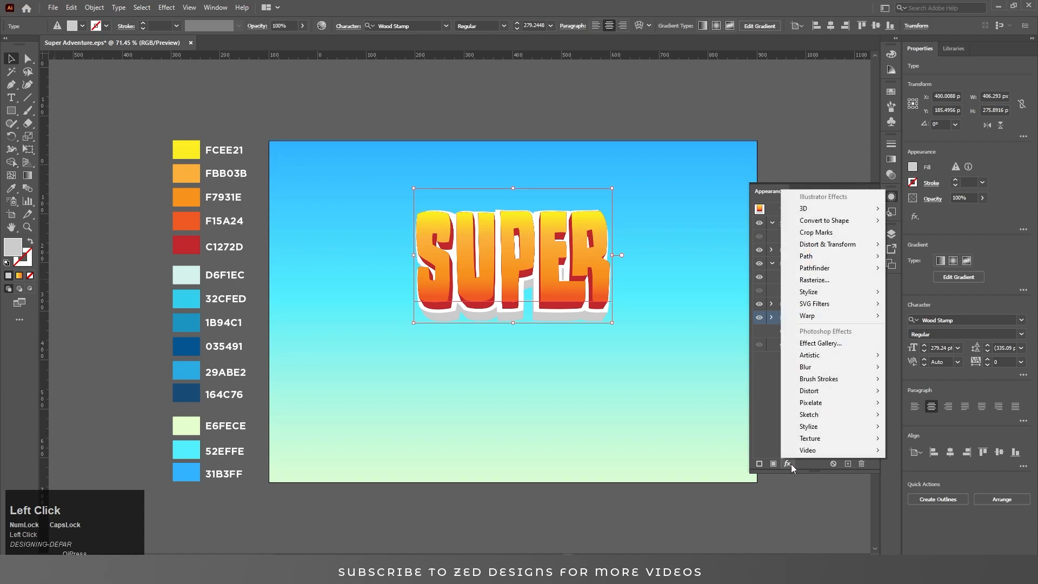
{"action": "mouse_move", "coordinate": [848, 294]}
{"action": "left_click", "coordinate": [917, 315]}
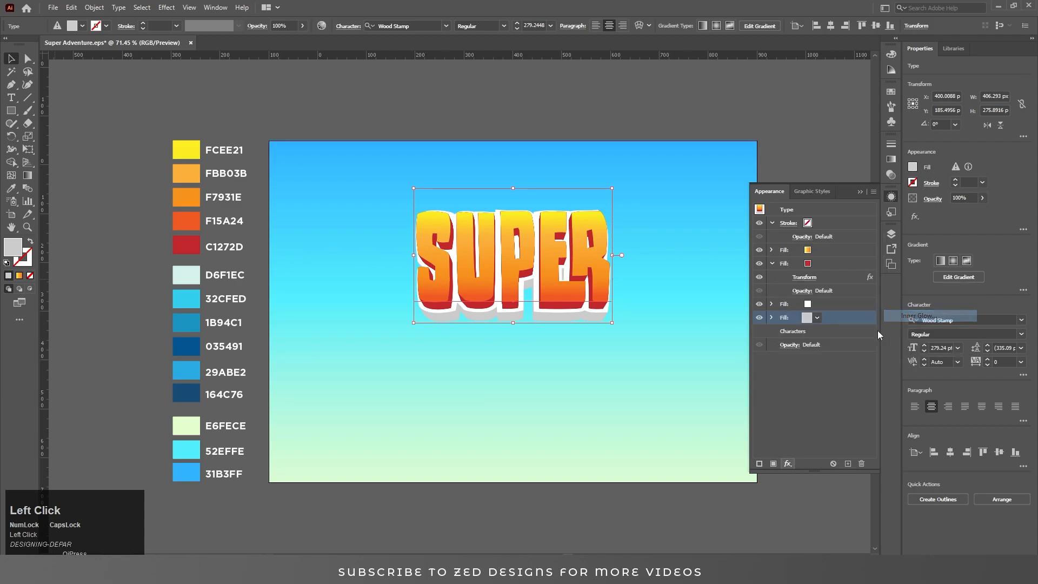
{"action": "left_click", "coordinate": [810, 272]}
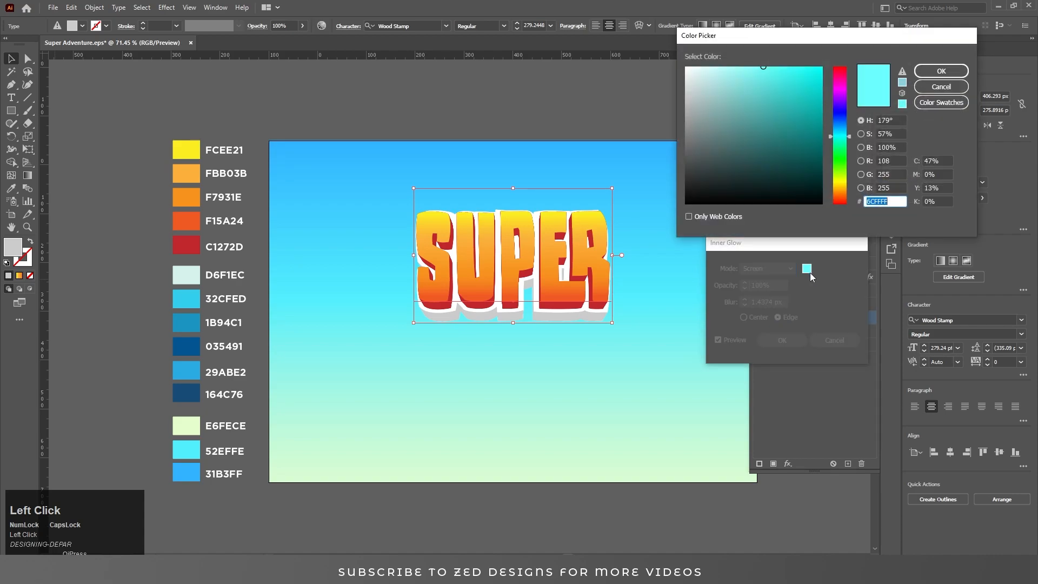
{"action": "left_click", "coordinate": [691, 160]}
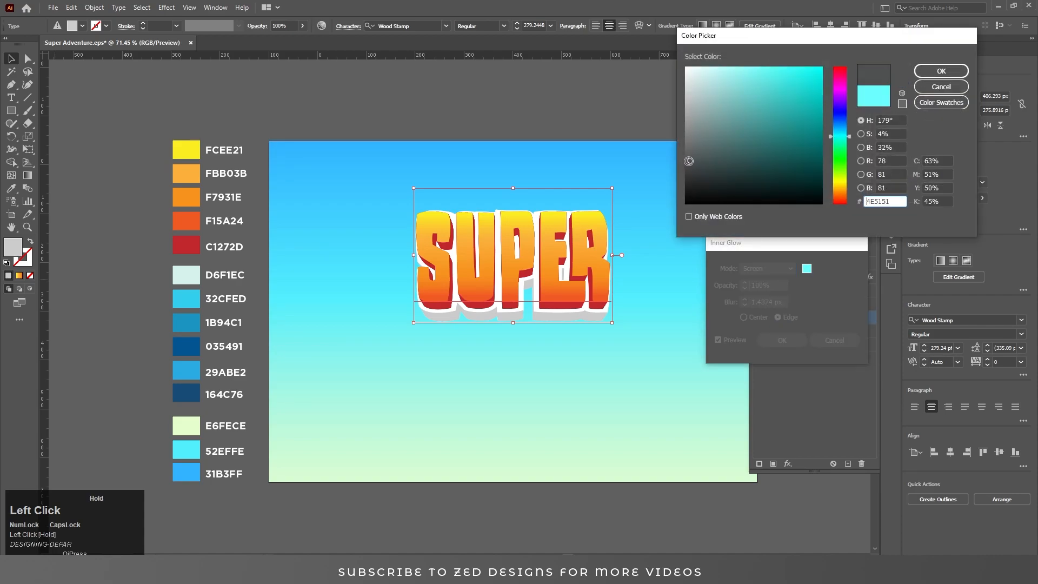
{"action": "left_click", "coordinate": [941, 71]}
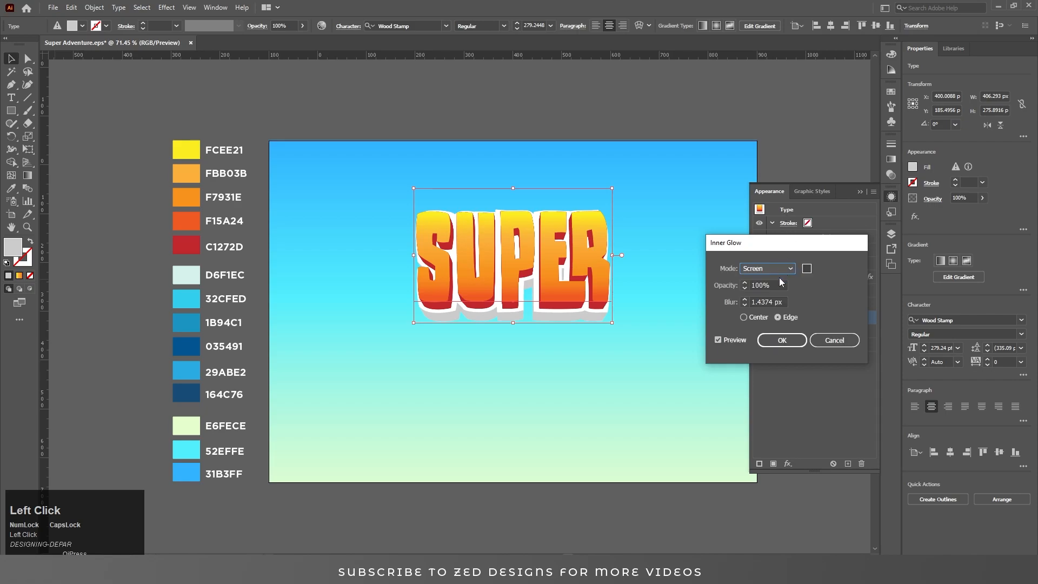
{"action": "left_click", "coordinate": [776, 269]}
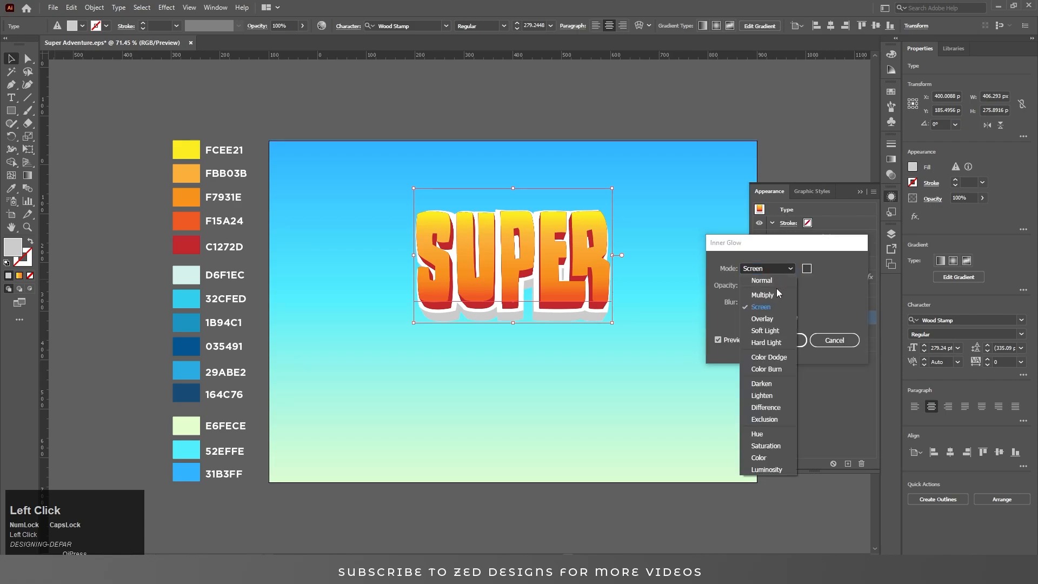
{"action": "left_click", "coordinate": [777, 295]}
Try the Inner Glow with a 20 px blur and 50% opacity
{"action": "left_click", "coordinate": [780, 302]}
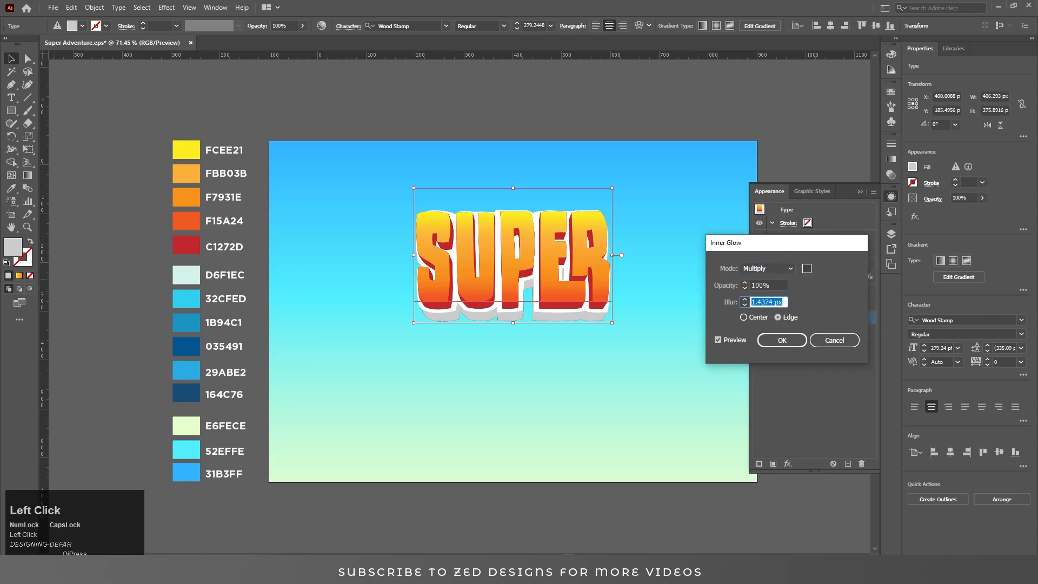
{"action": "type", "text": "20"}
{"action": "key", "text": "Tab"}
{"action": "key", "text": "shift+Tab"}
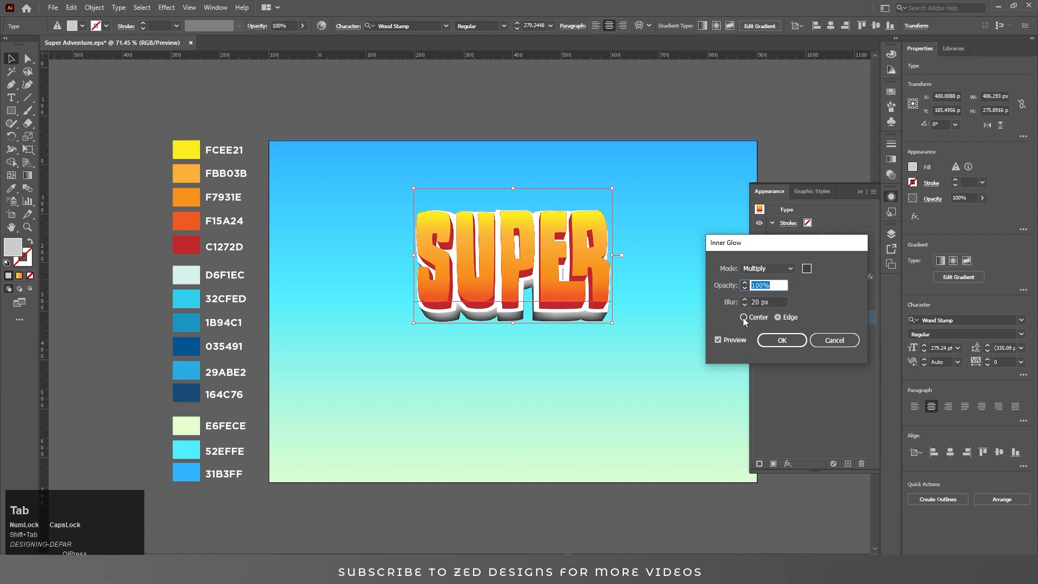
{"action": "type", "text": "50"}
{"action": "key", "text": "Tab"}
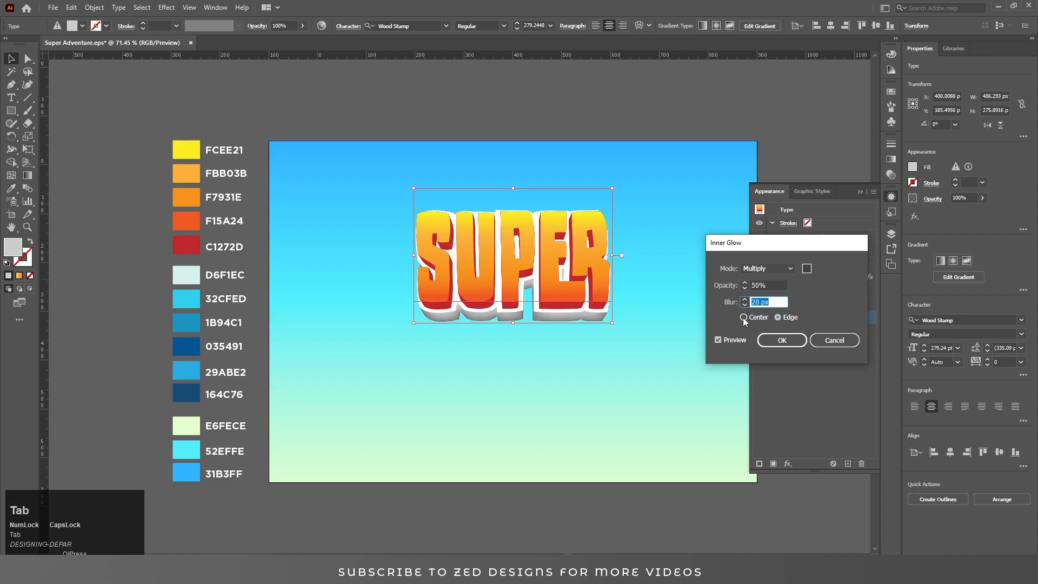
Reduce the Inner Glow to 40% opacity and 15 px blur and apply it to the light grey fill
{"action": "key", "text": "shift+Tab"}
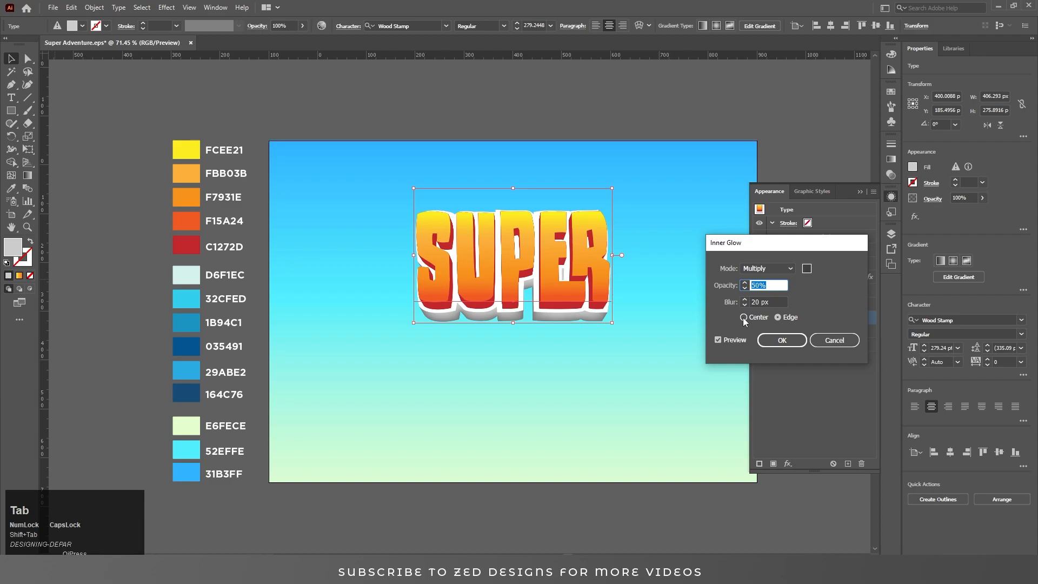
{"action": "type", "text": "40"}
{"action": "key", "text": "Tab"}
{"action": "type", "text": "15"}
{"action": "left_click", "coordinate": [786, 342]}
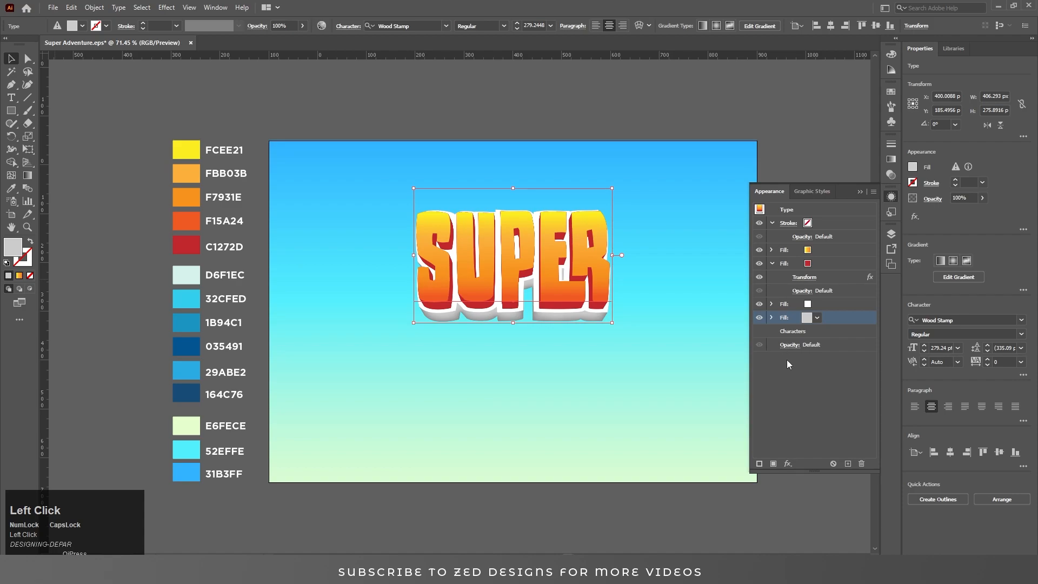
Change the joins of the white fill's Offset Path effect to Round
{"action": "left_click", "coordinate": [820, 305]}
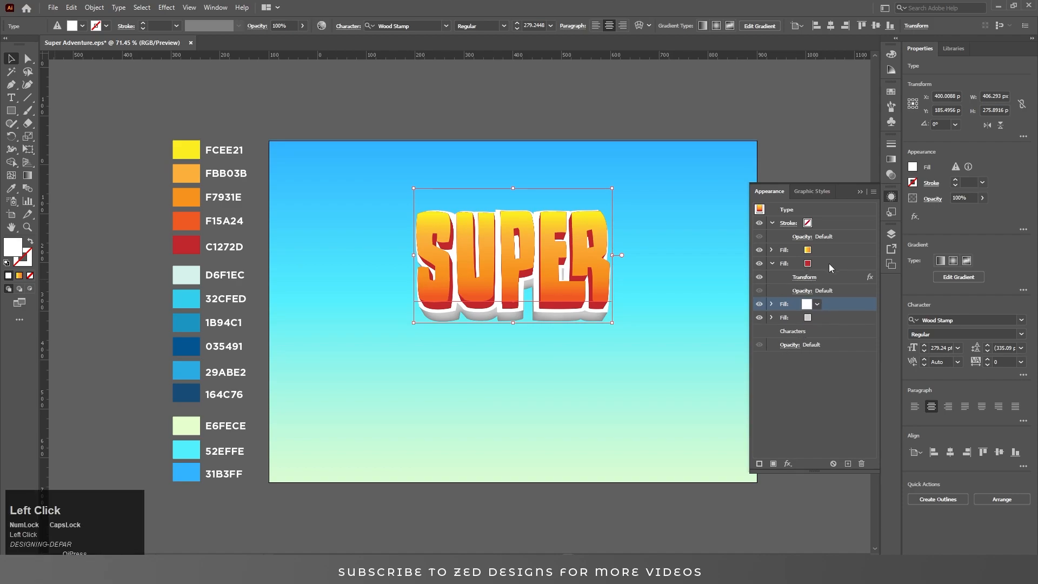
{"action": "left_click", "coordinate": [833, 304]}
{"action": "left_click", "coordinate": [770, 304]}
{"action": "left_click", "coordinate": [806, 318]}
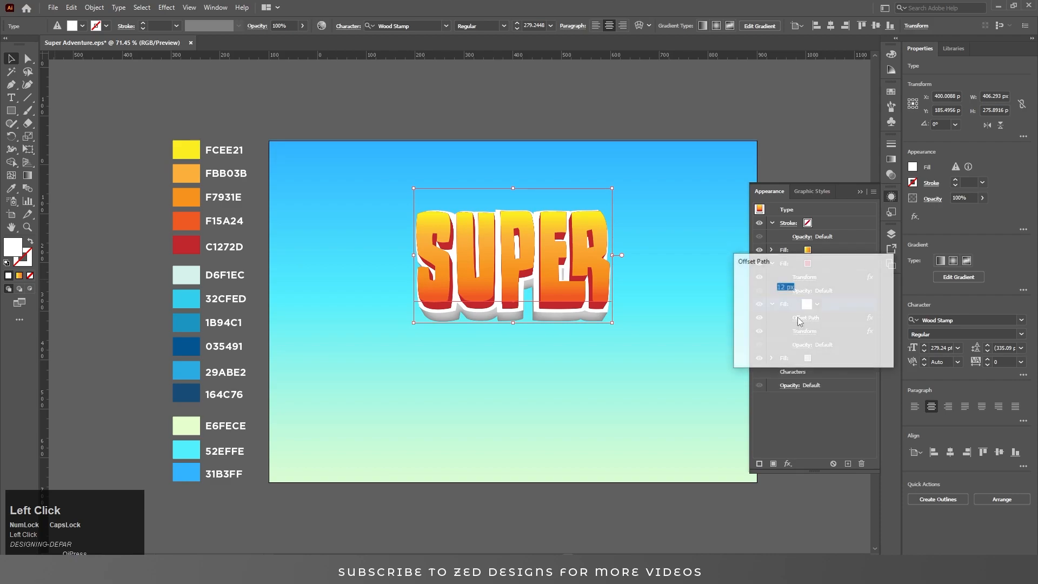
{"action": "left_click", "coordinate": [791, 303]}
{"action": "left_click", "coordinate": [792, 316]}
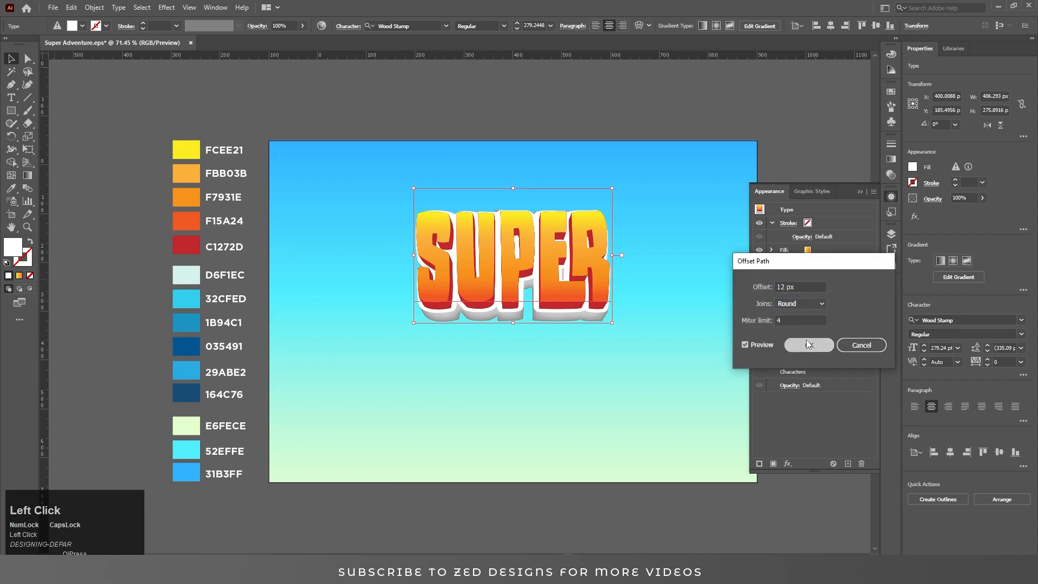
{"action": "left_click", "coordinate": [807, 345]}
{"action": "left_click", "coordinate": [771, 304]}
Change the joins of the light grey fill's Offset Path effect to Round
{"action": "left_click", "coordinate": [772, 317]}
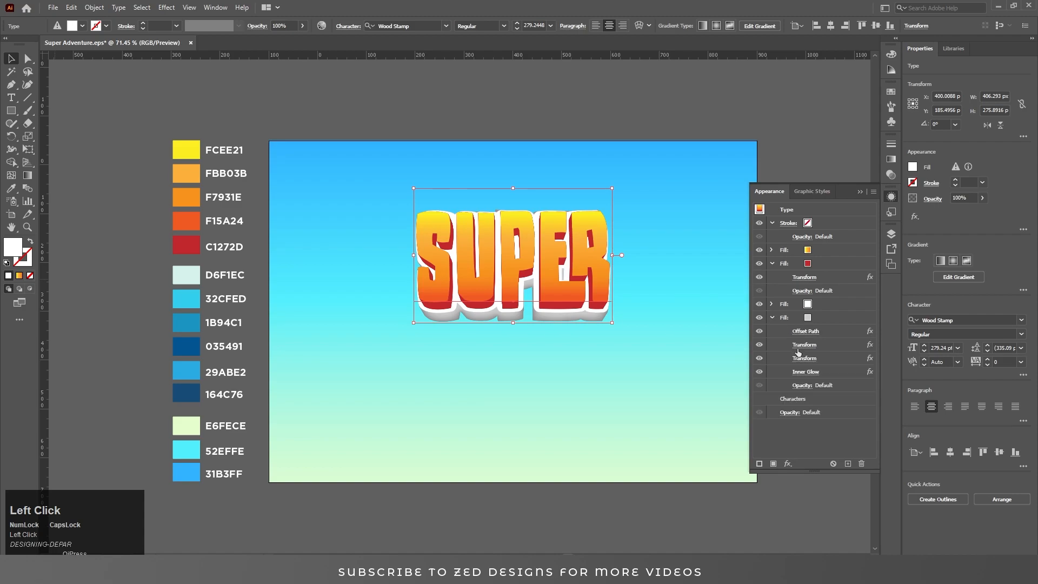
{"action": "left_click", "coordinate": [802, 332]}
{"action": "left_click", "coordinate": [800, 304]}
{"action": "left_click", "coordinate": [798, 317]}
{"action": "left_click", "coordinate": [808, 345]}
{"action": "left_click", "coordinate": [788, 319]}
{"action": "left_click", "coordinate": [771, 318]}
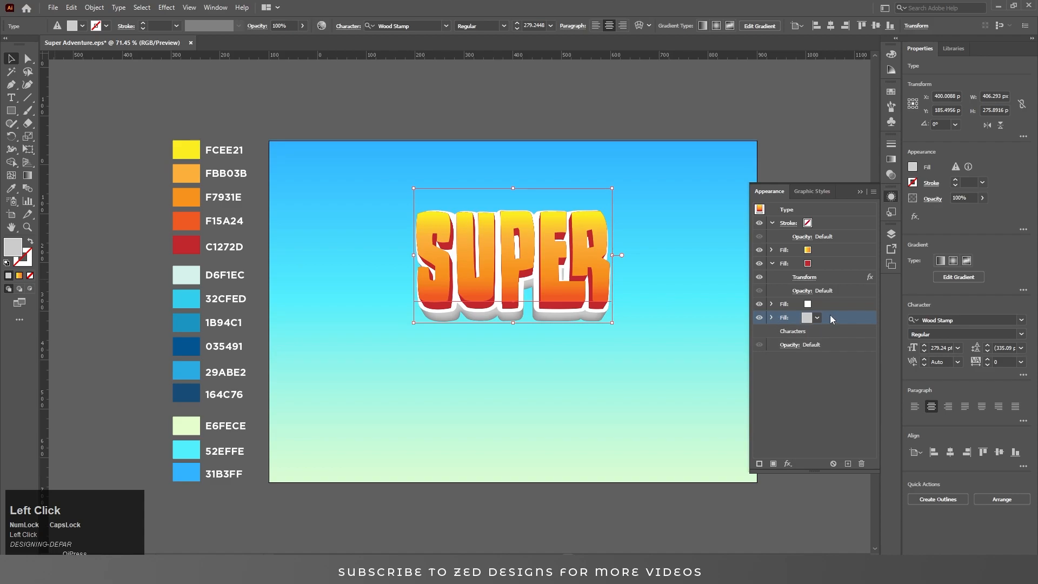
Add another white fill with a Transform effect directly beneath the dark red fill of the SUPER text
{"action": "left_click_drag", "start_coordinate": [628, 287], "coordinate": [534, 283]}
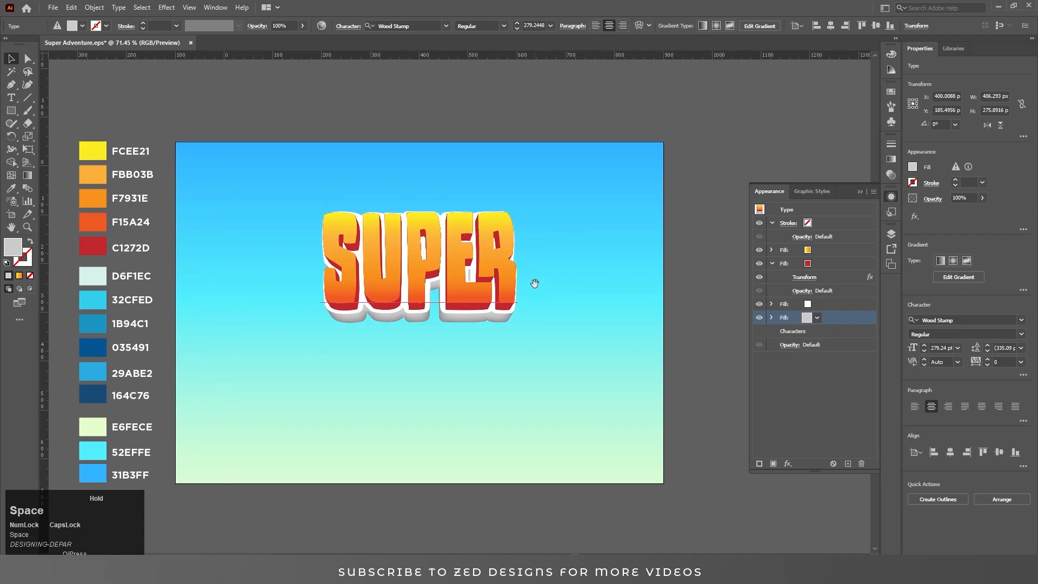
{"action": "key", "text": "ctrl+space"}
{"action": "left_click_drag", "start_coordinate": [451, 271], "coordinate": [585, 314]}
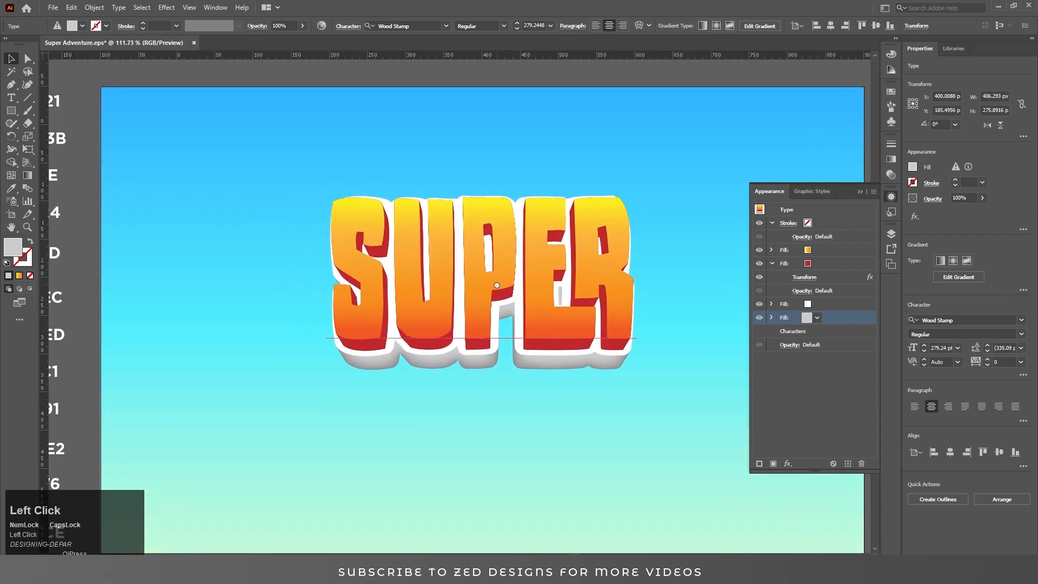
{"action": "left_click", "coordinate": [821, 265]}
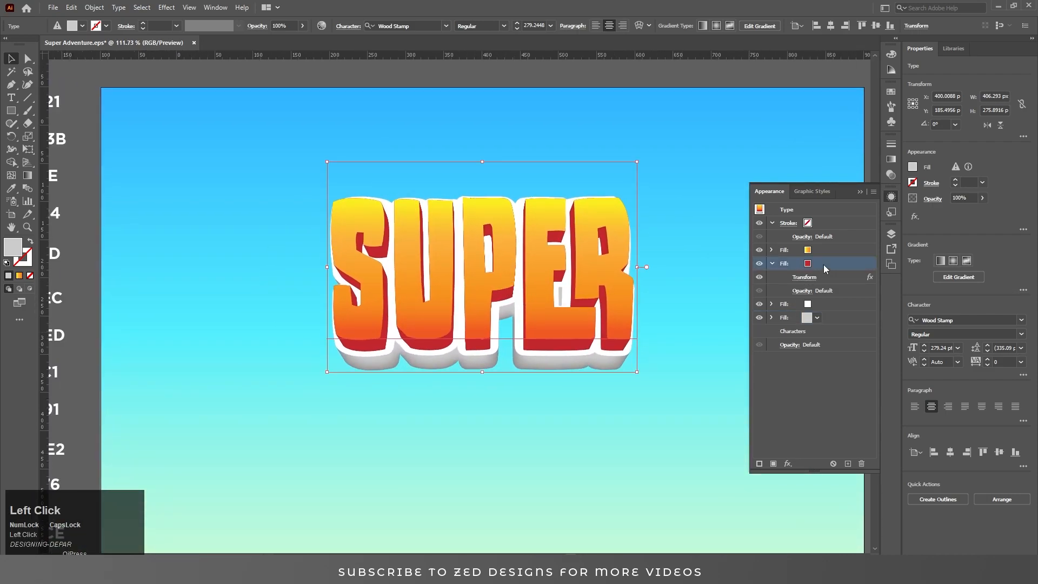
{"action": "left_click", "coordinate": [823, 307]}
{"action": "left_click", "coordinate": [847, 463]}
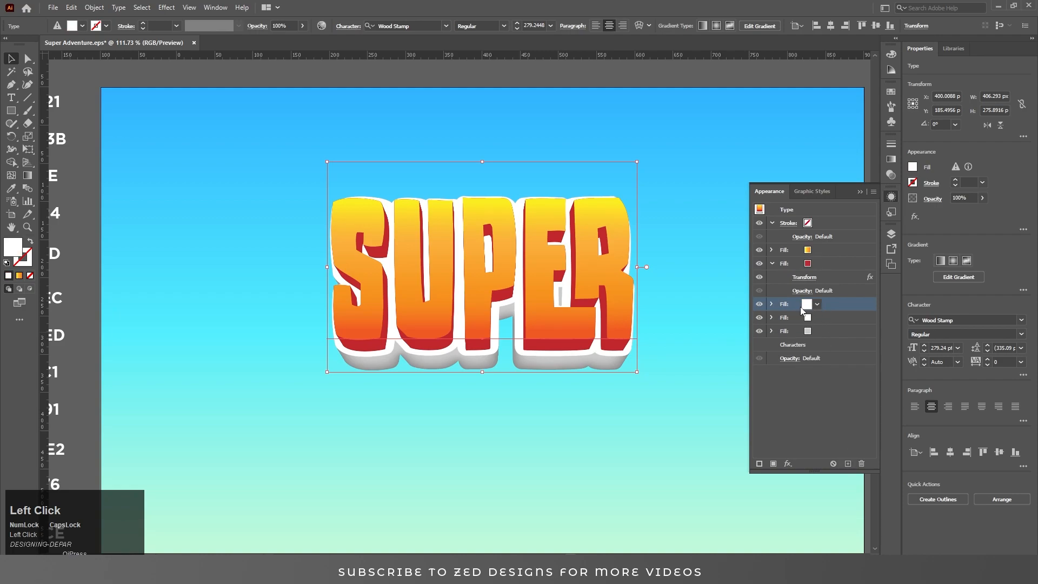
{"action": "key", "text": "shift+ctrl+e"}
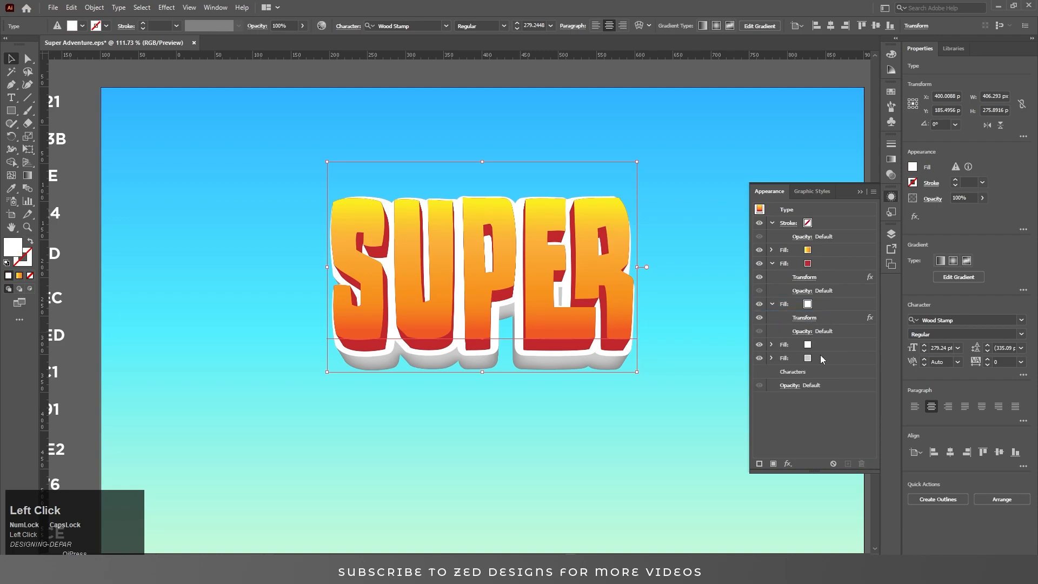
Colour the new fill beneath the dark red fill black
{"action": "left_click", "coordinate": [821, 306]}
{"action": "left_click", "coordinate": [817, 304]}
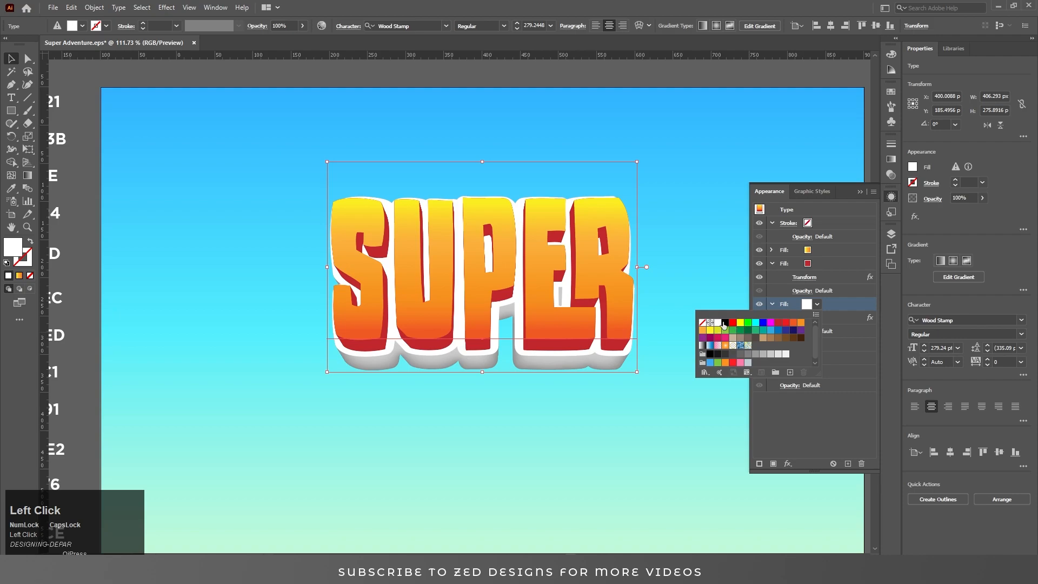
{"action": "left_click", "coordinate": [724, 323]}
Try a 20 px vertical move in the black fill's Transform effect
{"action": "left_click", "coordinate": [805, 318]}
{"action": "key", "text": "Tab"}
{"action": "key", "text": "Tab"}
{"action": "key", "text": "Tab"}
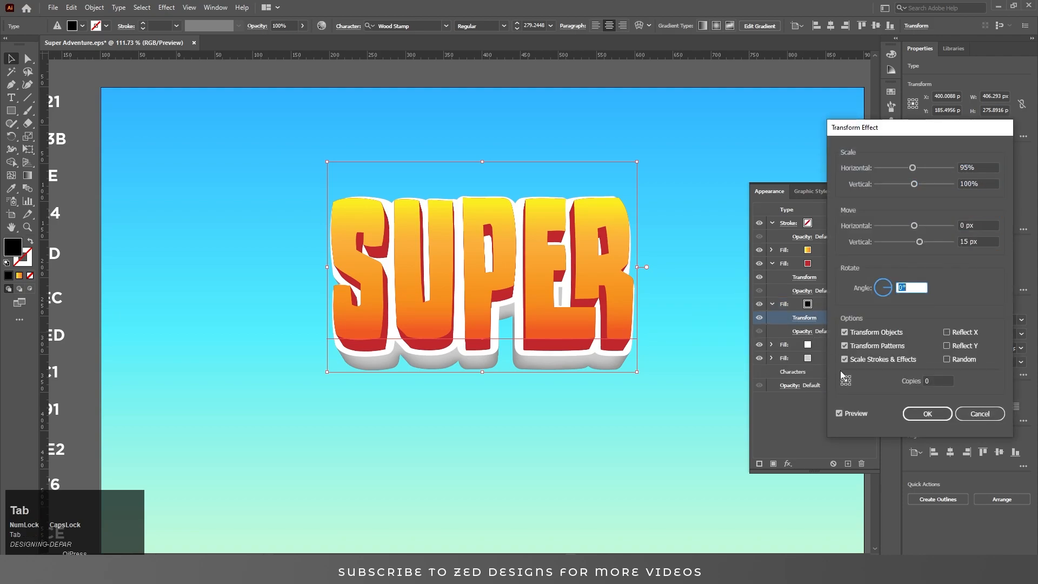
{"action": "key", "text": "shift+Tab"}
{"action": "type", "text": "20"}
{"action": "key", "text": "Tab"}
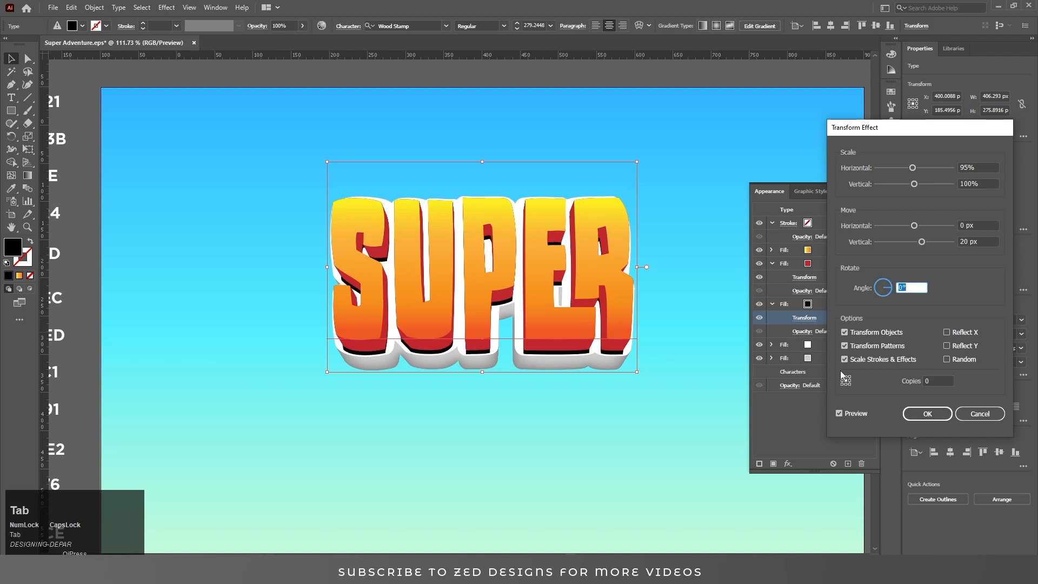
Reduce the black fill's vertical move to 17 px and apply the Transform effect
{"action": "key", "text": "shift+Tab"}
{"action": "type", "text": "17"}
{"action": "key", "text": "shift+Tab"}
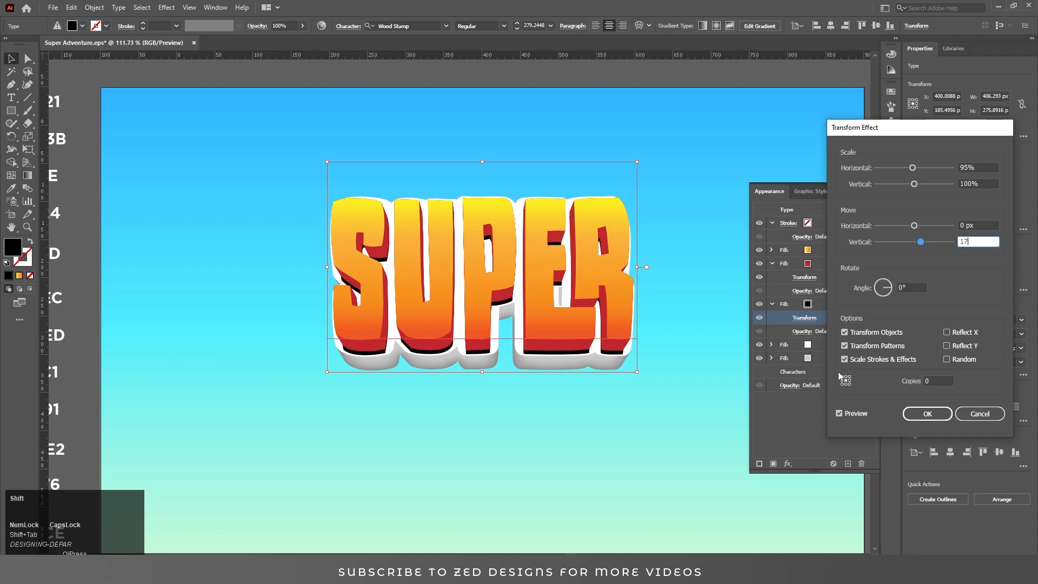
{"action": "left_click", "coordinate": [927, 413]}
Add a Gaussian Blur with a 3 pixel radius to the black fill
{"action": "left_click", "coordinate": [843, 304]}
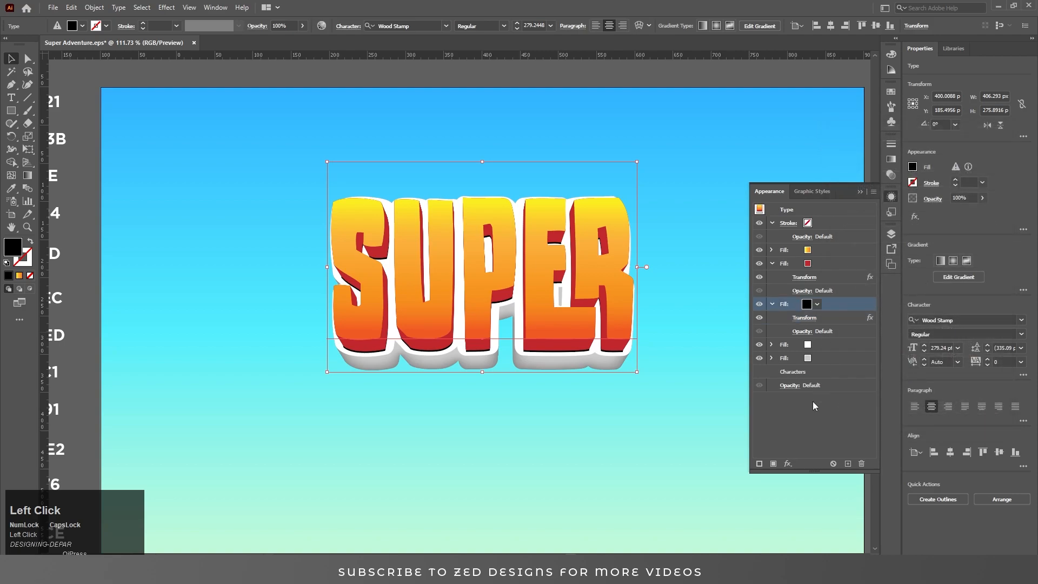
{"action": "left_click", "coordinate": [786, 465]}
{"action": "mouse_move", "coordinate": [822, 367]}
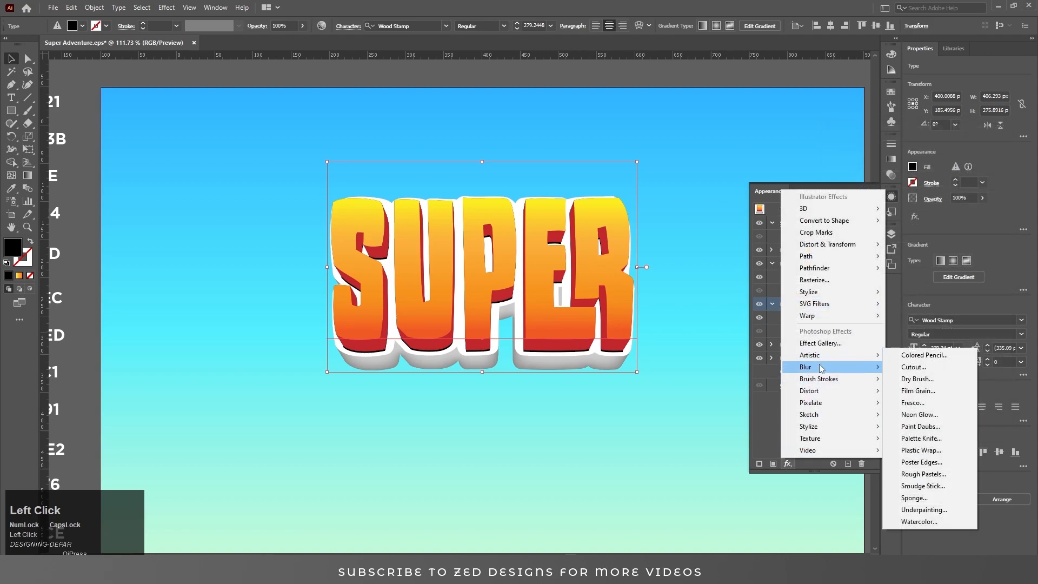
{"action": "left_click", "coordinate": [911, 368]}
{"action": "key", "text": "Tab"}
{"action": "type", "text": "3"}
{"action": "left_click", "coordinate": [825, 265]}
{"action": "left_click", "coordinate": [837, 269]}
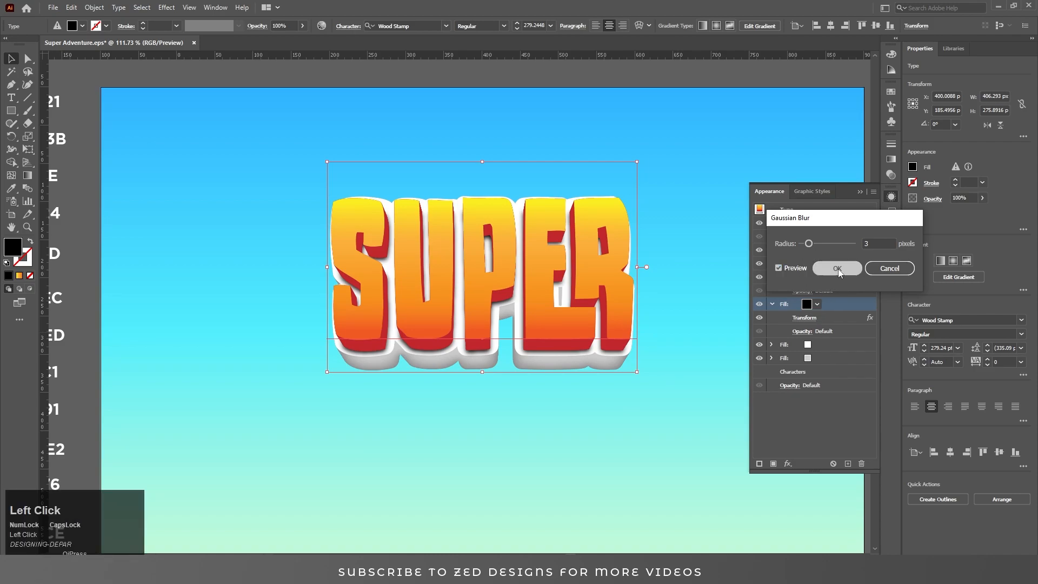
Try a 92% horizontal scale in the black fill's Transform effect and settle on 94%
{"action": "left_click", "coordinate": [808, 321]}
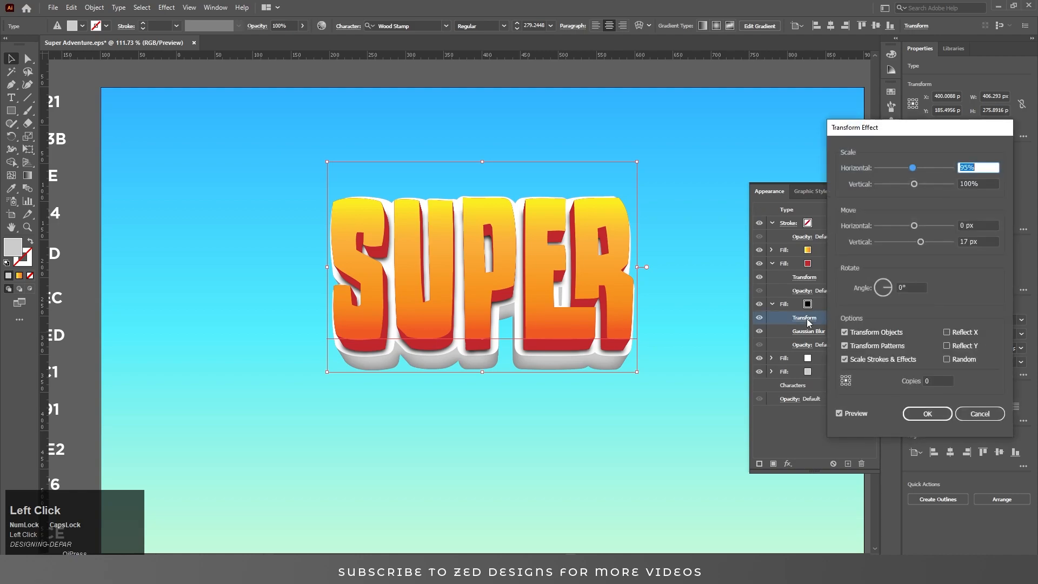
{"action": "type", "text": "92"}
{"action": "key", "text": "Tab"}
{"action": "key", "text": "shift+Tab"}
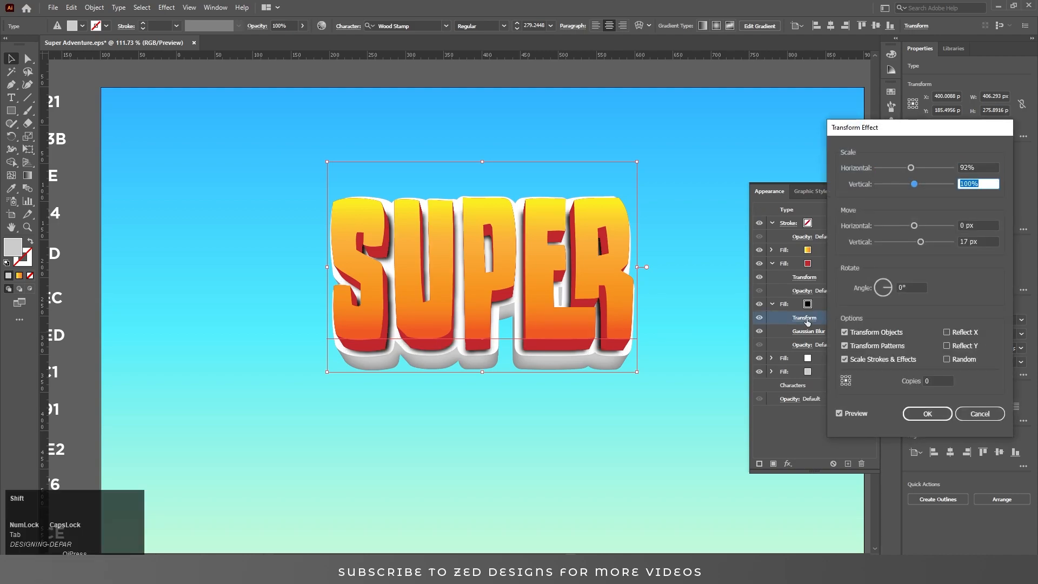
{"action": "type", "text": "94"}
{"action": "key", "text": "Tab"}
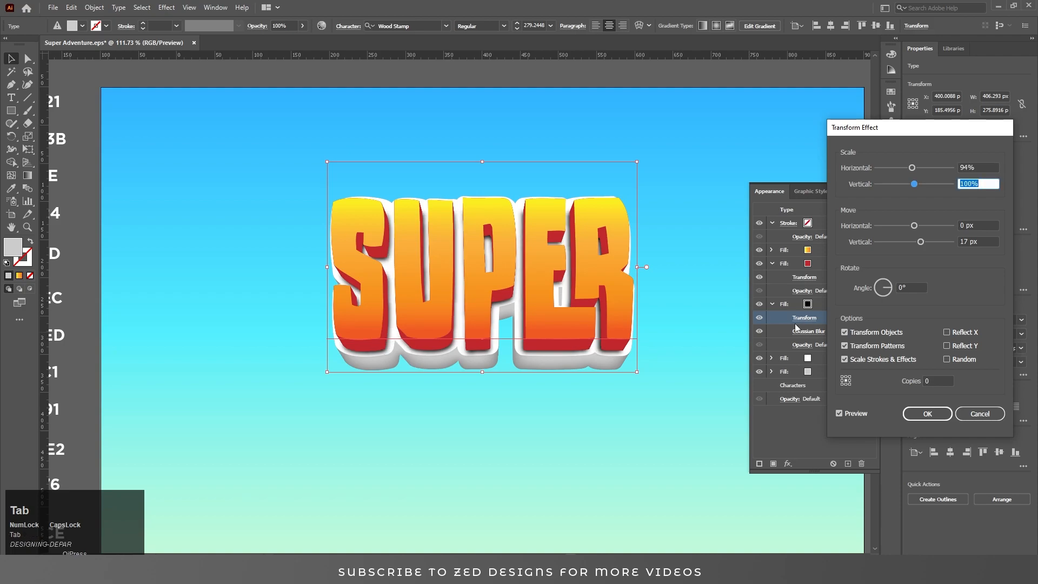
{"action": "left_click", "coordinate": [919, 414]}
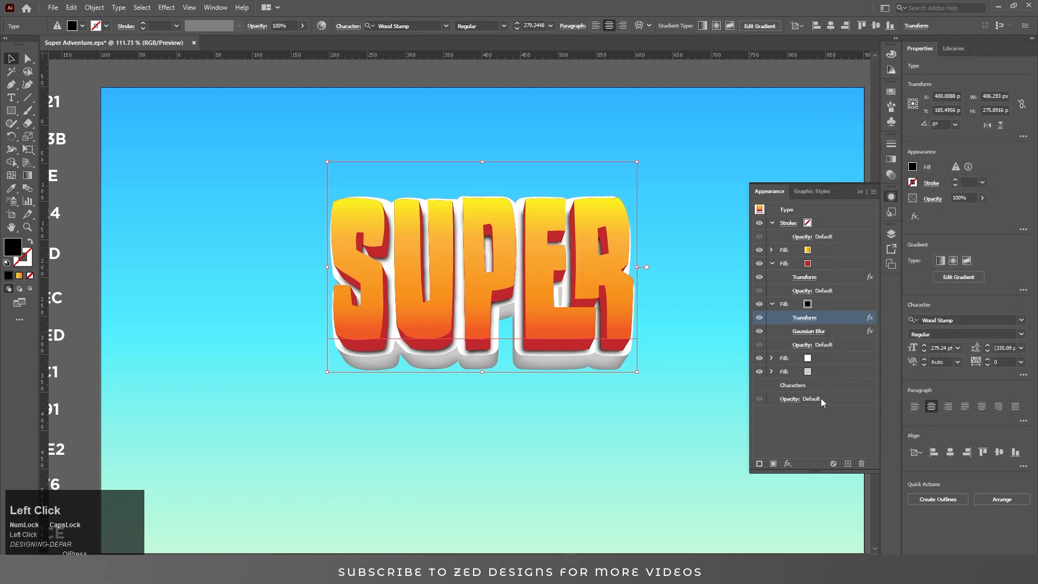
Set the radius of the black fill's Gaussian Blur to 2 pixels
{"action": "left_click", "coordinate": [809, 332]}
{"action": "key", "text": "Tab"}
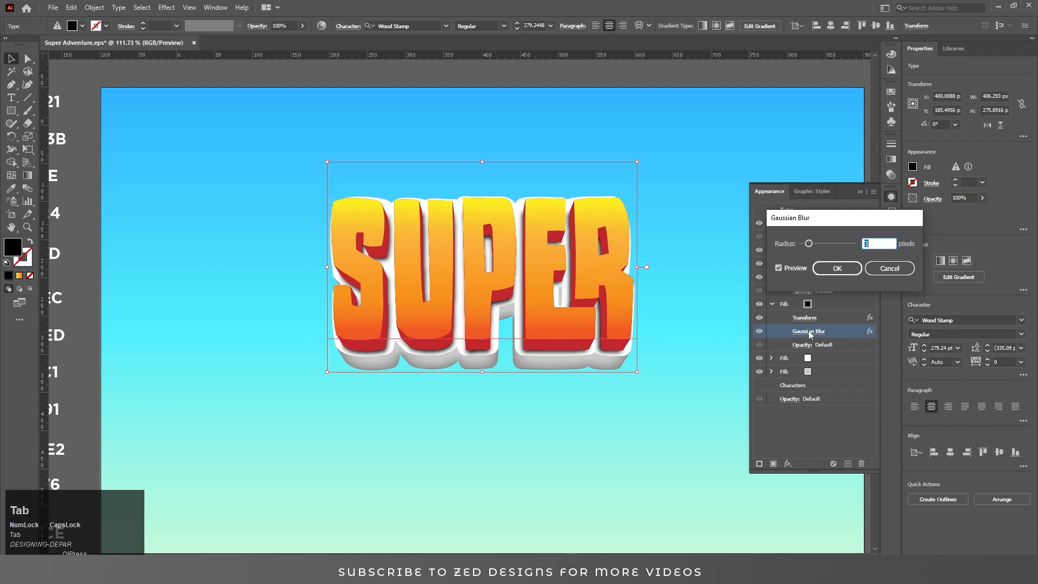
{"action": "type", "text": "2"}
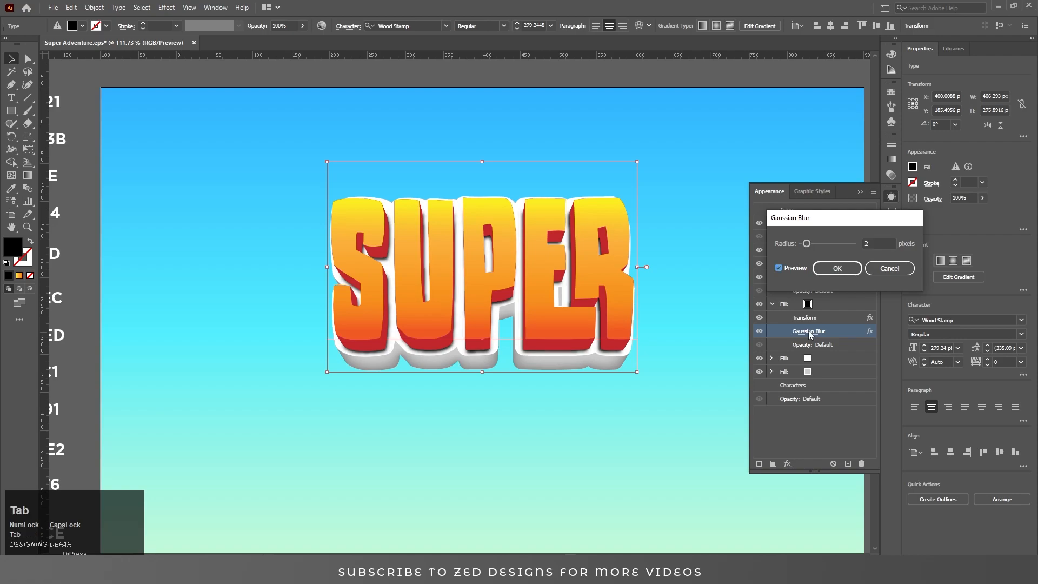
{"action": "left_click", "coordinate": [837, 269]}
Set the vertical move of the black fill's Transform effect to 16 px and collapse the fill's effect list
{"action": "left_click", "coordinate": [805, 319]}
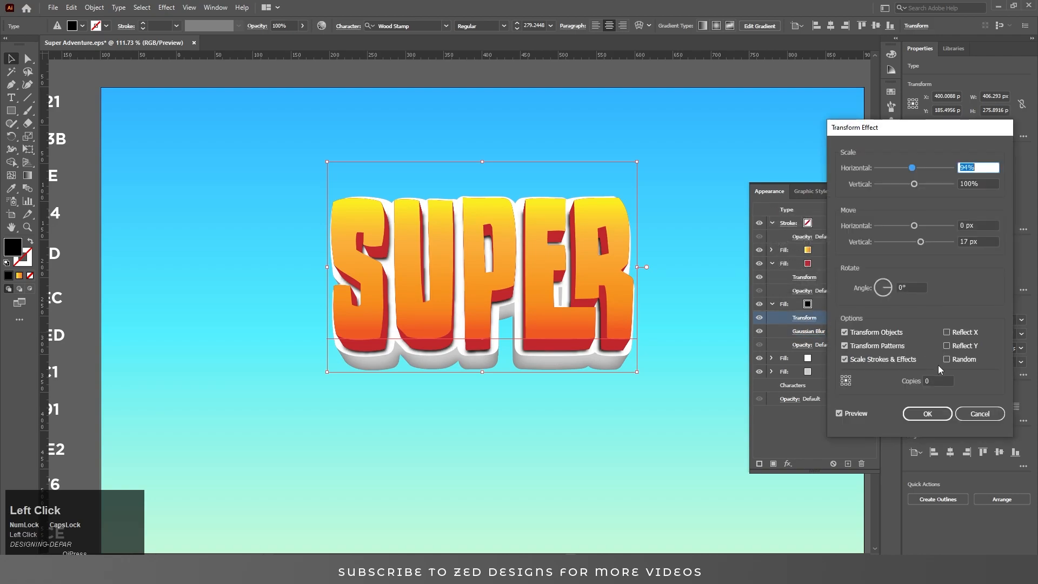
{"action": "double_click", "coordinate": [973, 242]}
{"action": "key", "text": "Down"}
{"action": "key", "text": "Down"}
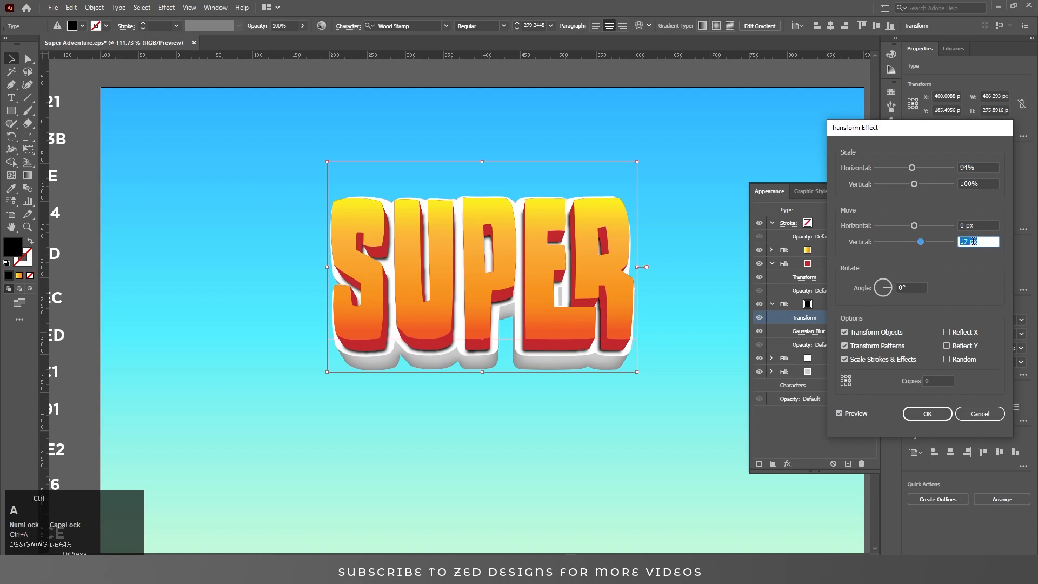
{"action": "key", "text": "Tab"}
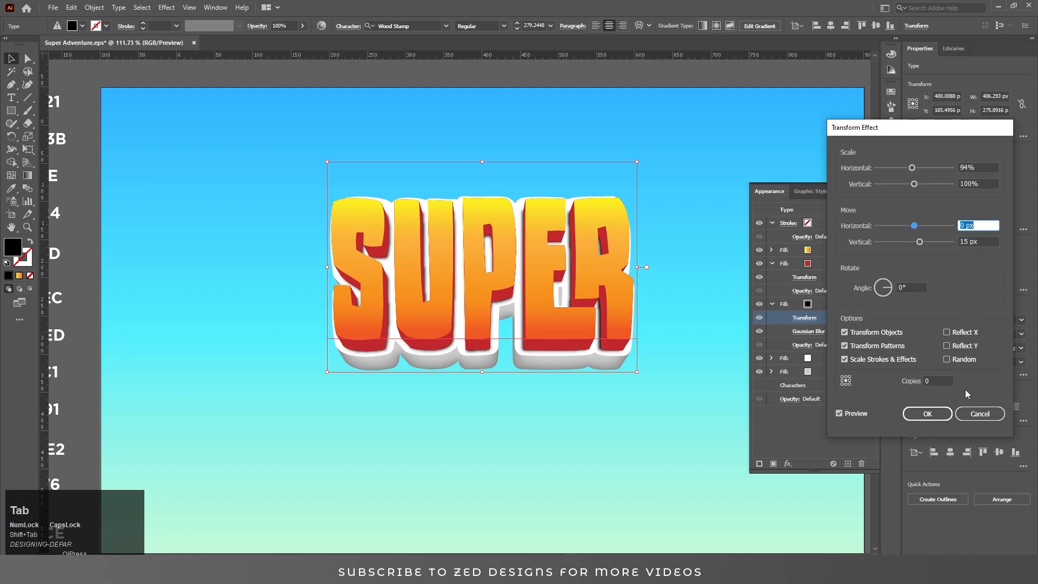
{"action": "key", "text": "Tab"}
{"action": "key", "text": "Up"}
{"action": "key", "text": "Tab"}
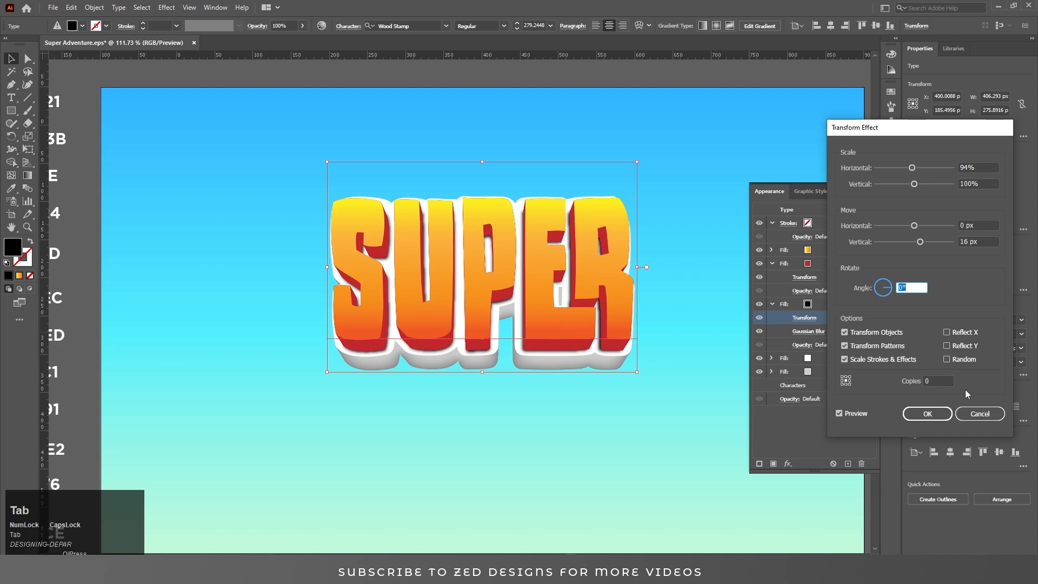
{"action": "left_click", "coordinate": [927, 414]}
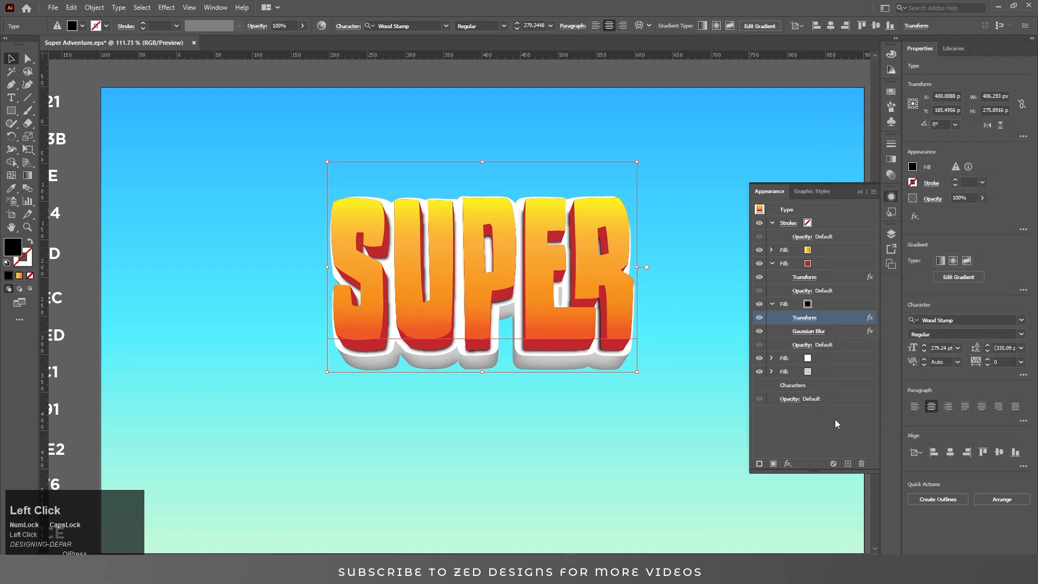
{"action": "left_click", "coordinate": [833, 308]}
{"action": "left_click", "coordinate": [772, 304]}
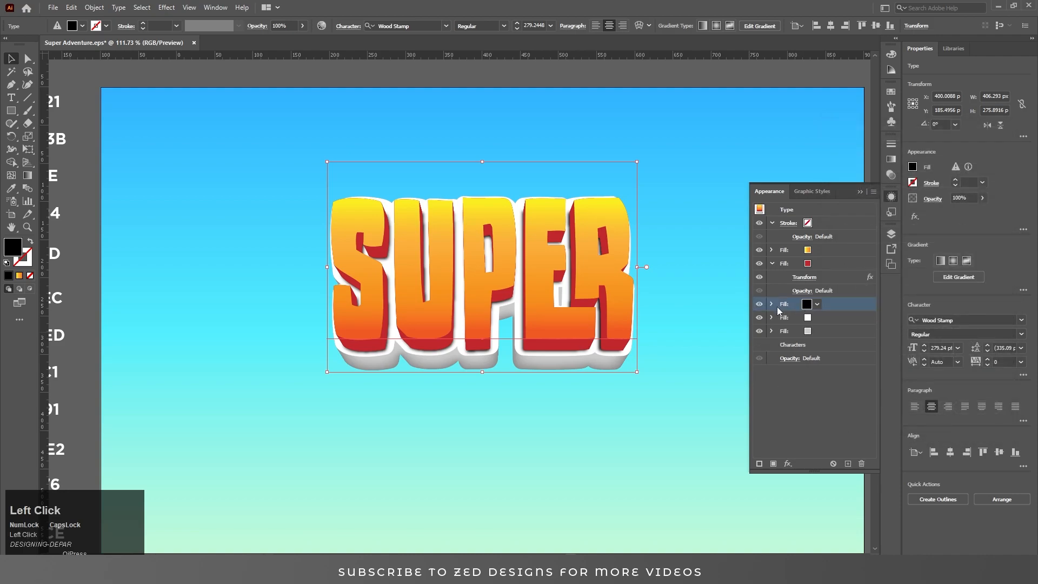
Add an Inner Glow effect with a bright yellow glow colour to the orange gradient fill
{"action": "left_click", "coordinate": [829, 254]}
{"action": "left_click", "coordinate": [788, 464]}
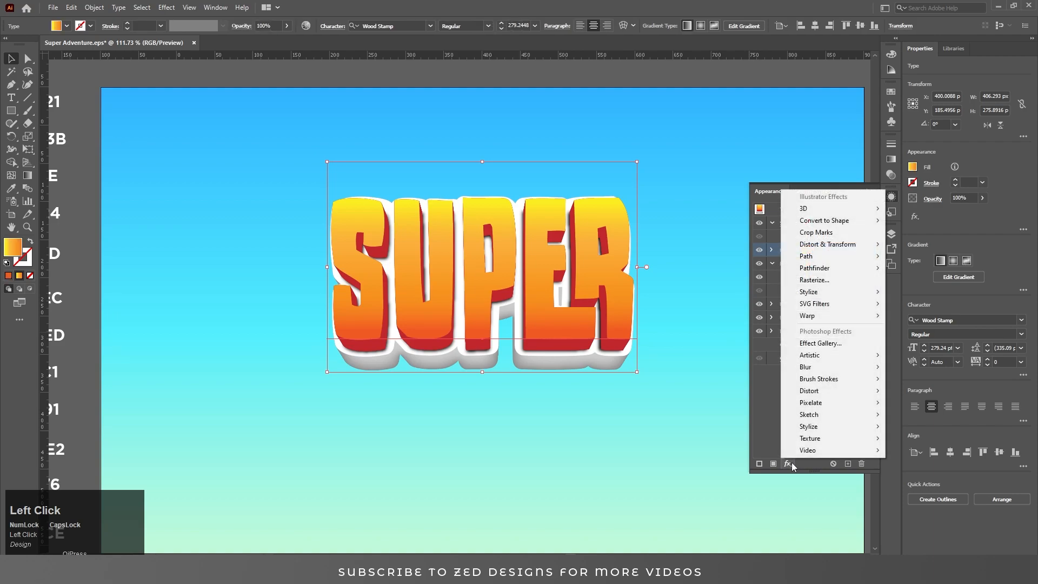
{"action": "mouse_move", "coordinate": [839, 298]}
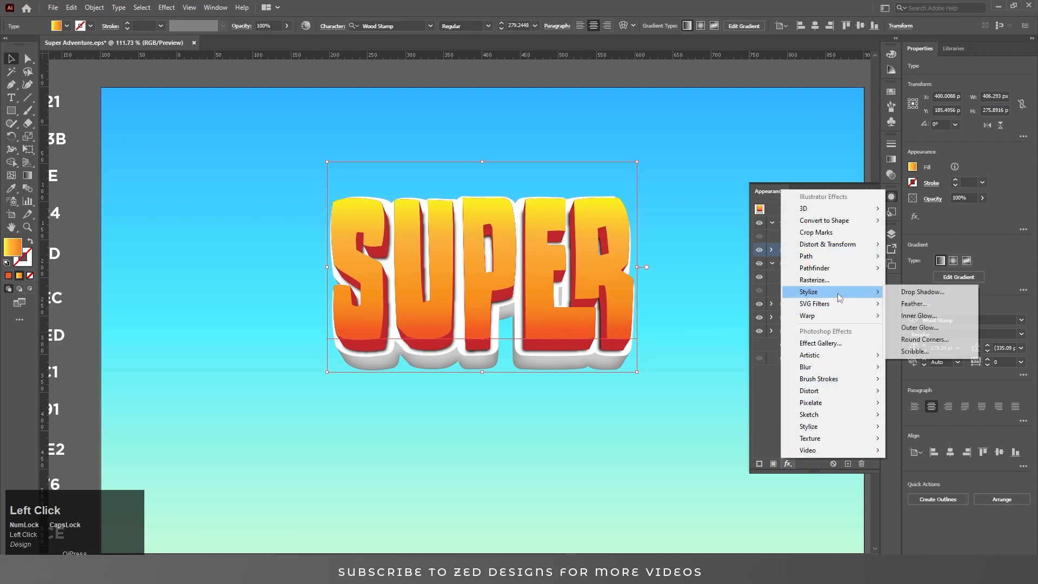
{"action": "left_click", "coordinate": [919, 316]}
{"action": "left_click", "coordinate": [807, 269]}
{"action": "left_click_drag", "start_coordinate": [849, 142], "coordinate": [848, 183]}
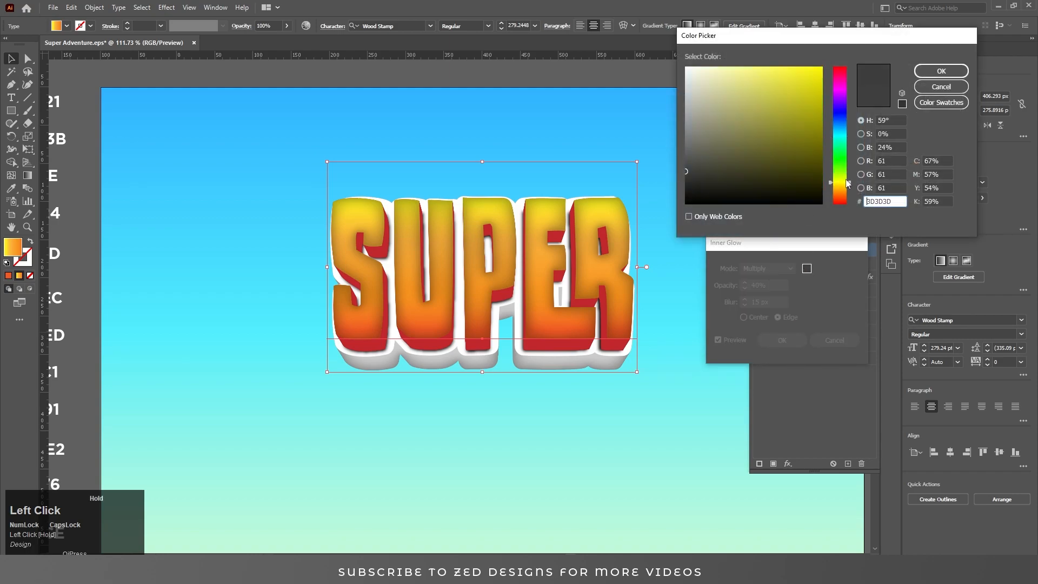
{"action": "left_click", "coordinate": [821, 73]}
{"action": "left_click", "coordinate": [941, 71]}
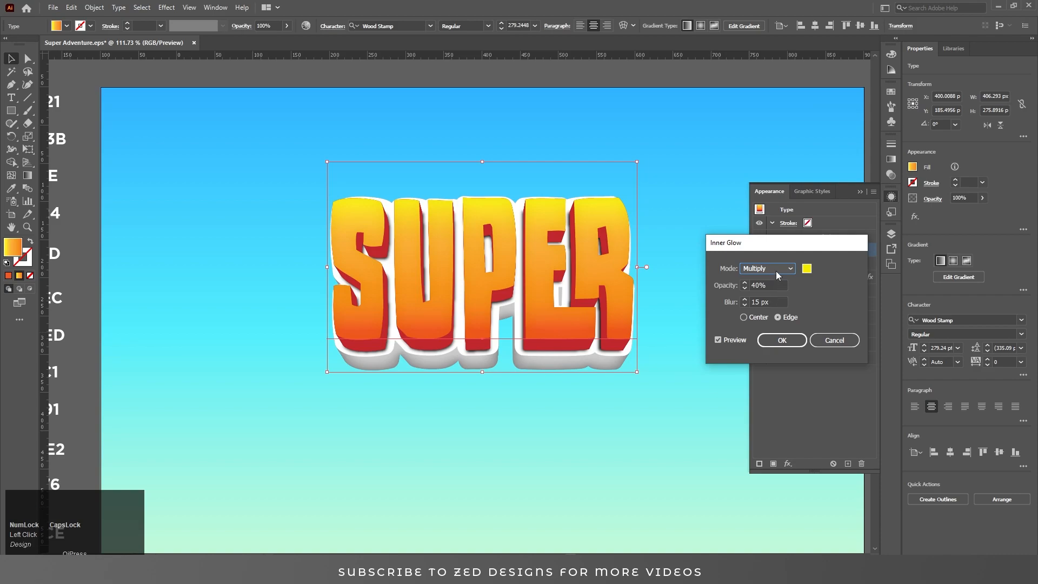
Change the Inner Glow's blend mode to Normal and try a 3 px blur
{"action": "left_click", "coordinate": [767, 269]}
{"action": "left_click", "coordinate": [755, 281]}
{"action": "double_click", "coordinate": [762, 302]}
{"action": "type", "text": "2"}
{"action": "key", "text": "shift+Tab"}
{"action": "type", "text": "3"}
{"action": "key", "text": "Tab"}
{"action": "key", "text": "shift+Tab"}
{"action": "key", "text": "shift+Tab"}
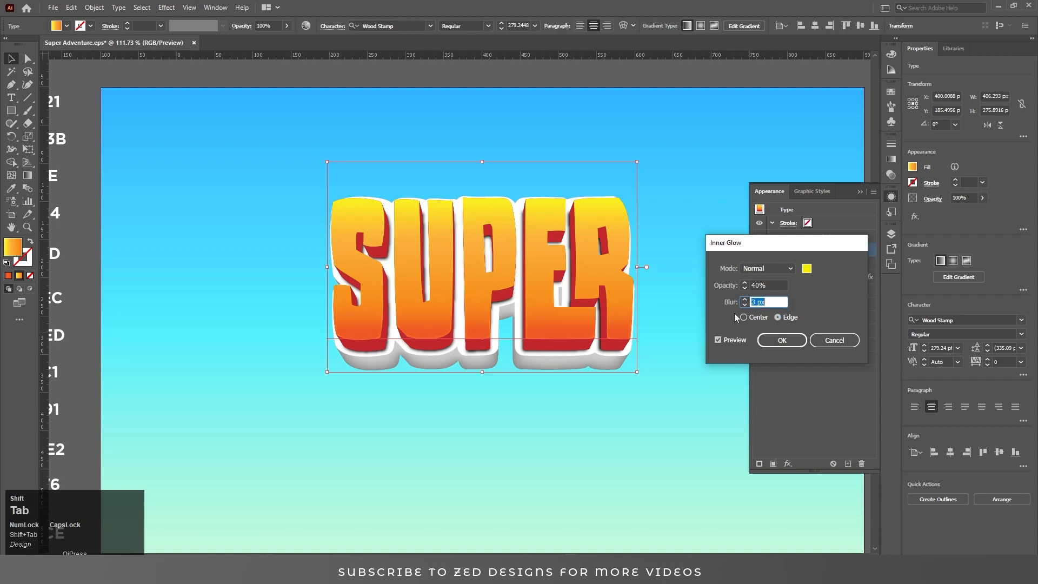
Set the Inner Glow to 50% opacity and 5 px blur and apply it to the gradient fill
{"action": "type", "text": "50"}
{"action": "key", "text": "Tab"}
{"action": "type", "text": "5"}
{"action": "key", "text": "Tab"}
{"action": "left_click", "coordinate": [805, 338]}
Reselect the SUPER text and duplicate its white fill
{"action": "left_click", "coordinate": [511, 318], "text": "ctrl+alt"}
{"action": "left_click_drag", "start_coordinate": [472, 348], "coordinate": [550, 304]}
{"action": "left_click", "coordinate": [564, 216]}
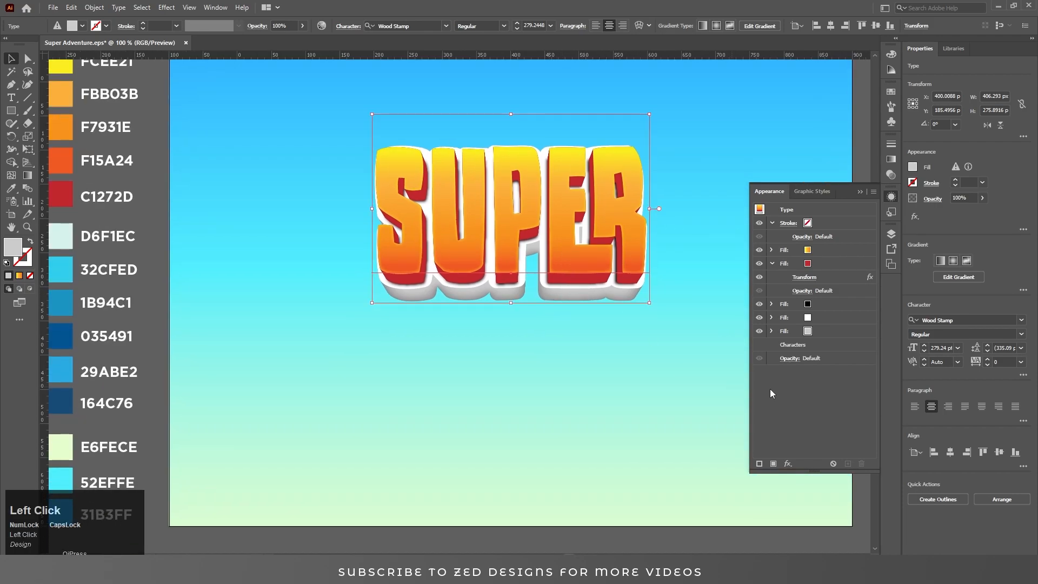
{"action": "left_click", "coordinate": [829, 333]}
{"action": "left_click", "coordinate": [830, 306]}
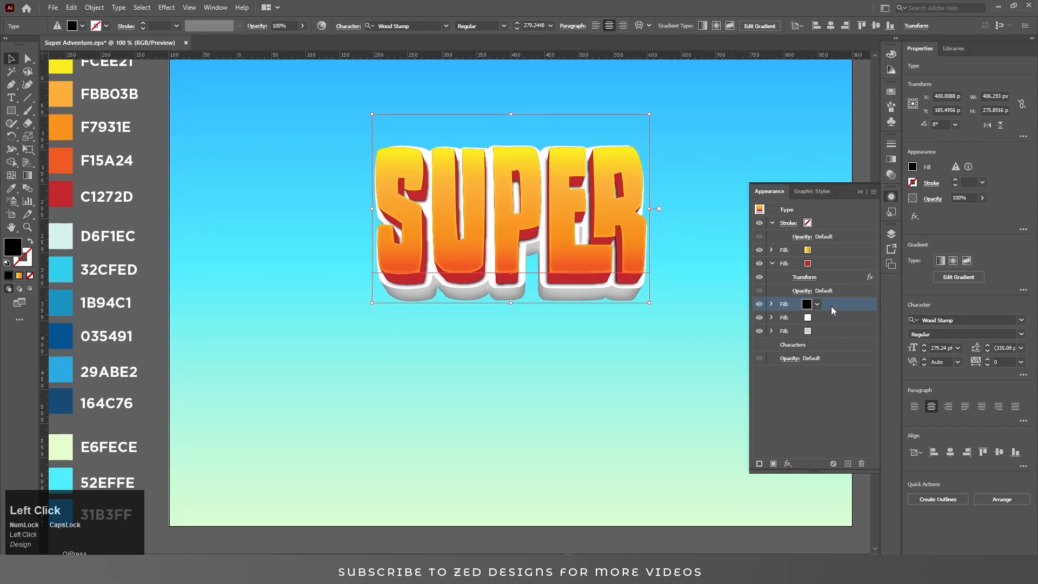
{"action": "left_click", "coordinate": [830, 318]}
{"action": "left_click", "coordinate": [847, 464]}
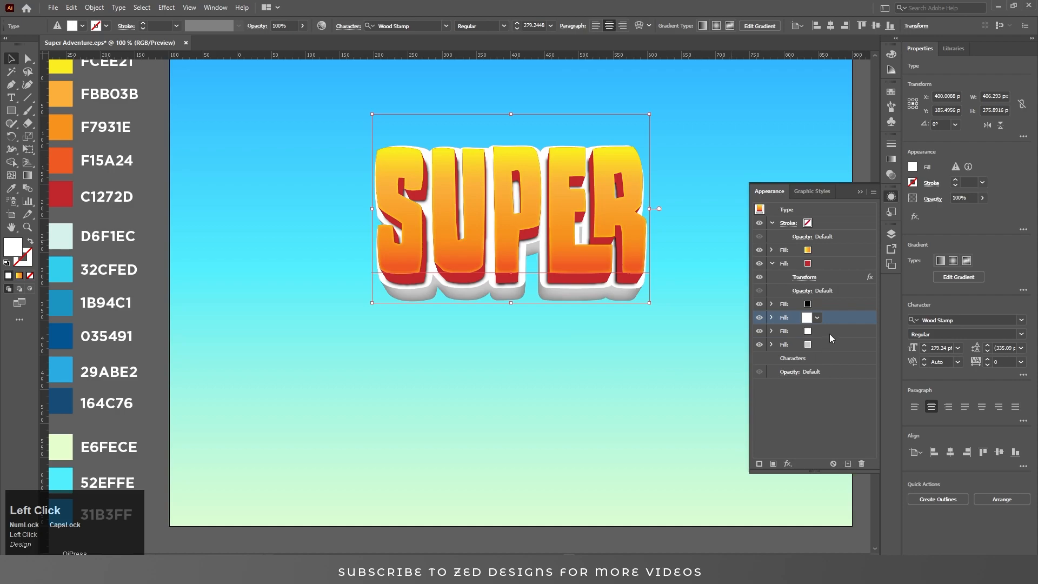
Colour one of the two white fills bright red and move it above the orange gradient fill
{"action": "left_click", "coordinate": [830, 333]}
{"action": "left_click", "coordinate": [816, 331]}
{"action": "left_click", "coordinate": [731, 349]}
{"action": "left_click_drag", "start_coordinate": [826, 335], "coordinate": [827, 260]}
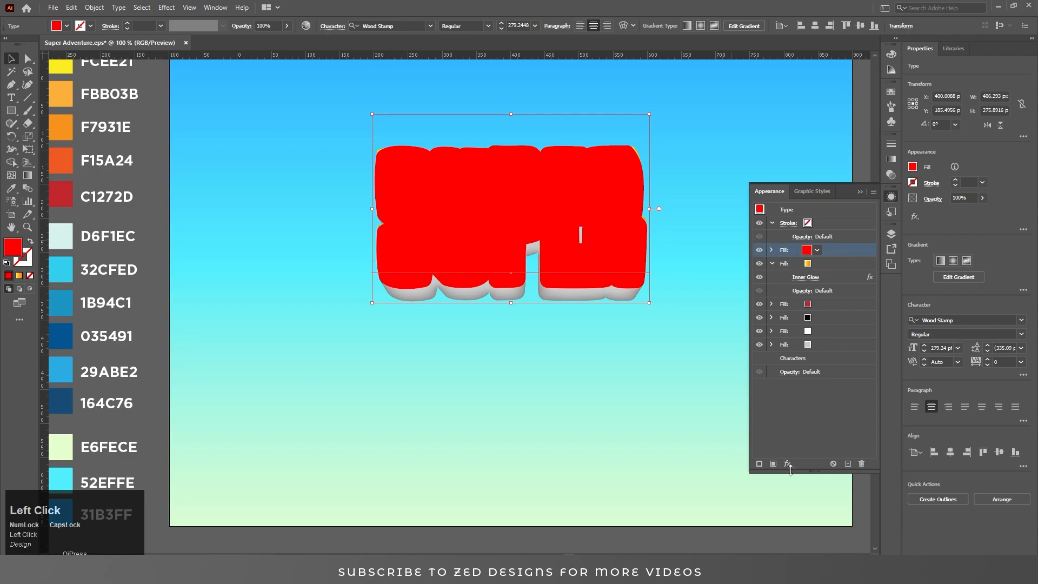
Edit the bright red fill's Transform effect, trying a vertical move of 20 px and 30 px
{"action": "left_click", "coordinate": [772, 249]}
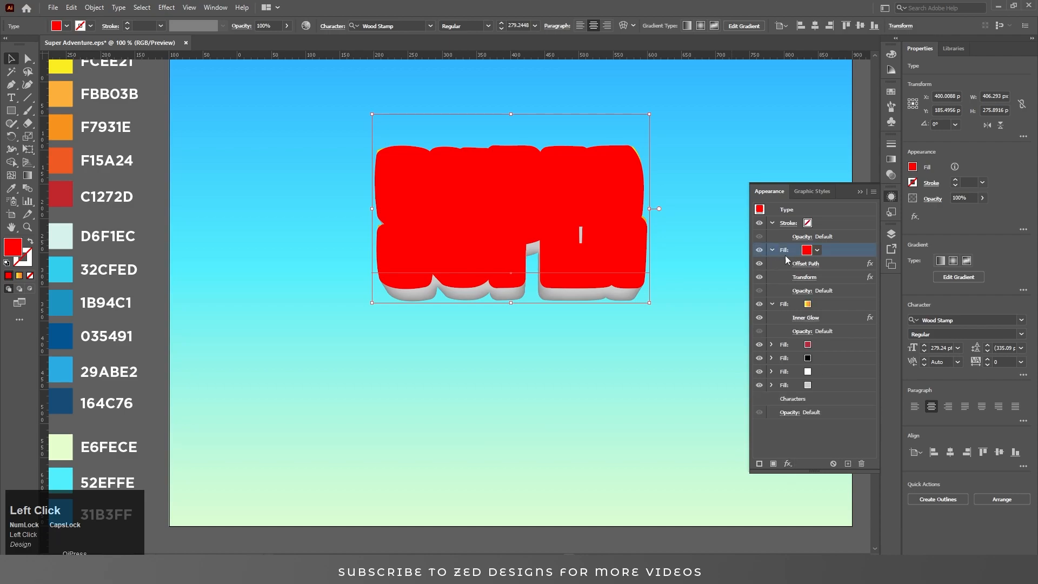
{"action": "left_click", "coordinate": [804, 277]}
{"action": "key", "text": "Tab"}
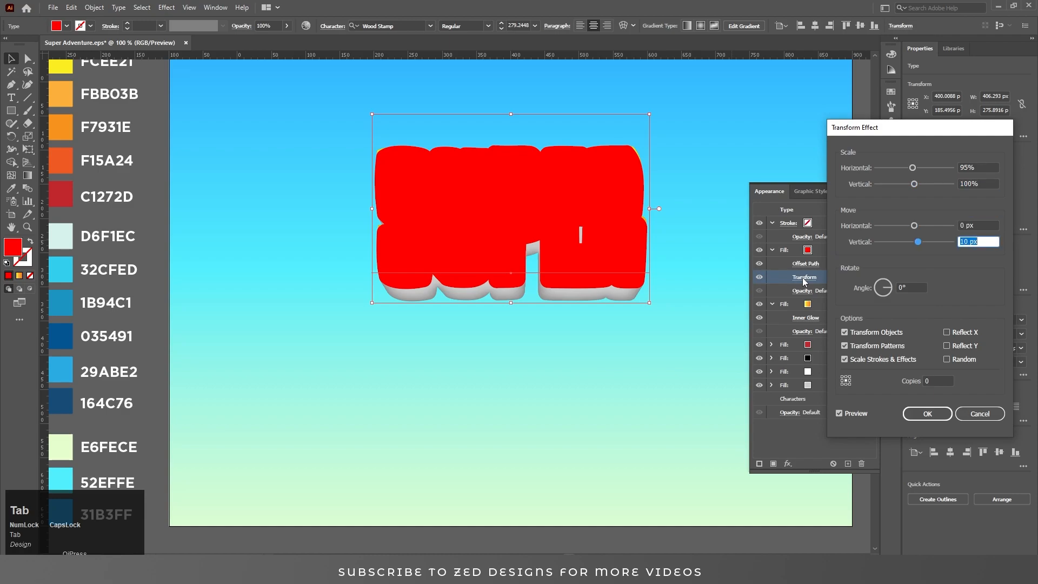
{"action": "type", "text": "20"}
{"action": "key", "text": "Tab"}
{"action": "key", "text": "shift+Tab"}
{"action": "type", "text": "30"}
{"action": "key", "text": "Tab"}
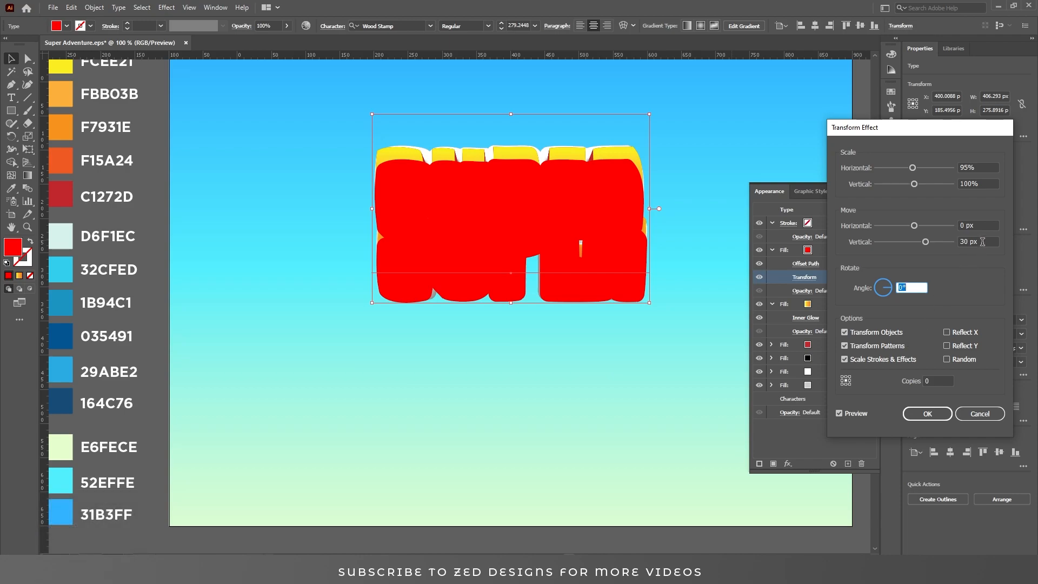
Set the red fill's Transform to 88% horizontal scale and 35 px vertical move, and apply it
{"action": "left_click", "coordinate": [979, 167]}
{"action": "type", "text": "88"}
{"action": "key", "text": "Tab"}
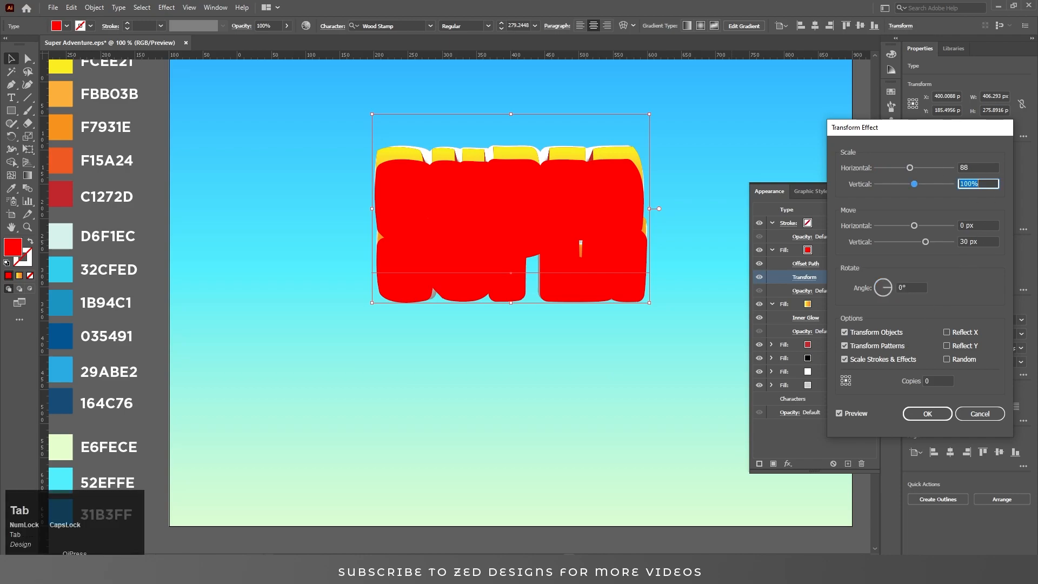
{"action": "key", "text": "Tab"}
{"action": "key", "text": "Tab"}
{"action": "type", "text": "35"}
{"action": "key", "text": "Tab"}
{"action": "left_click", "coordinate": [850, 361]}
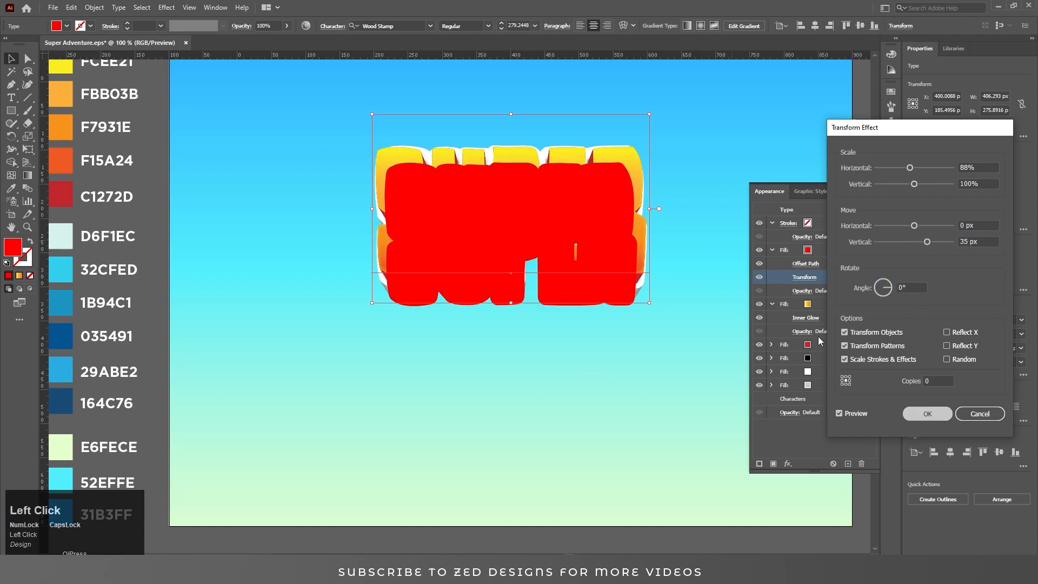
{"action": "key", "text": "Return"}
Recolour the bright red fill black and move it beneath all the other fills
{"action": "left_click", "coordinate": [828, 250]}
{"action": "left_click", "coordinate": [806, 249]}
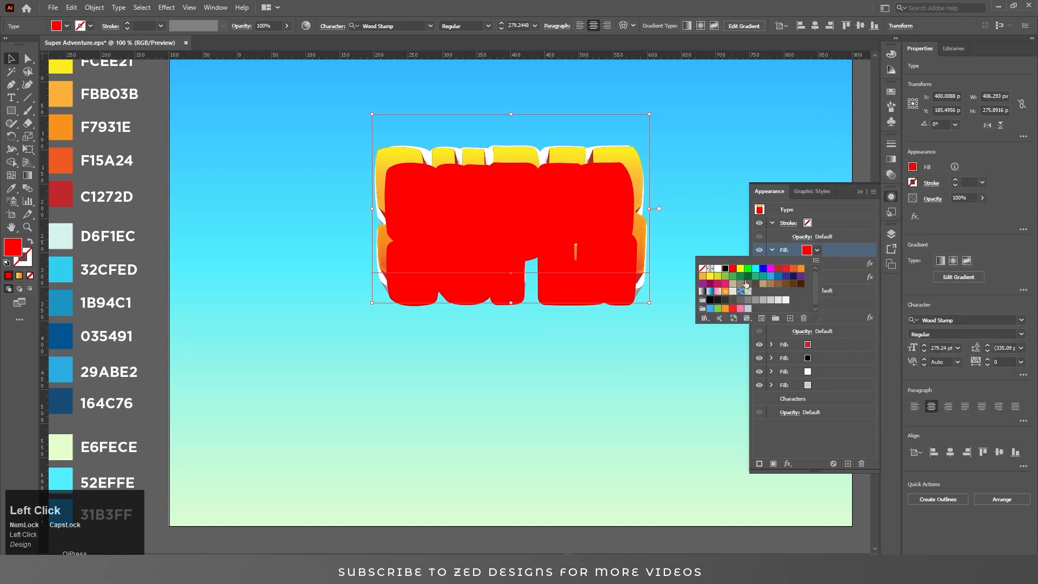
{"action": "left_click", "coordinate": [725, 269]}
{"action": "left_click_drag", "start_coordinate": [820, 296], "coordinate": [821, 356]}
Add a Gaussian Blur with a 3 pixel radius to the bottom black fill
{"action": "left_click", "coordinate": [787, 464]}
{"action": "mouse_move", "coordinate": [811, 364]}
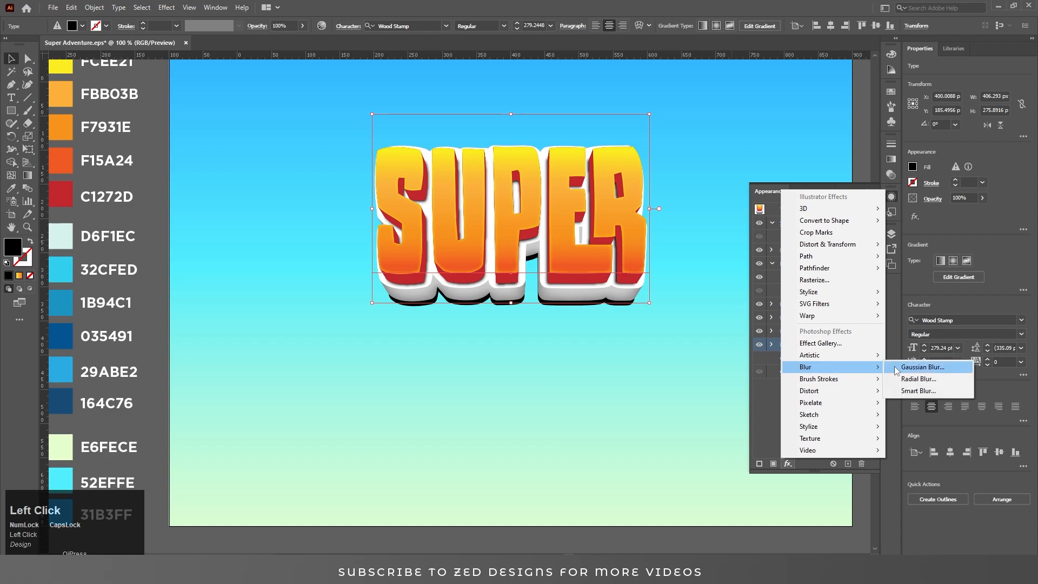
{"action": "left_click", "coordinate": [889, 365]}
{"action": "key", "text": "Tab"}
{"action": "type", "text": "3"}
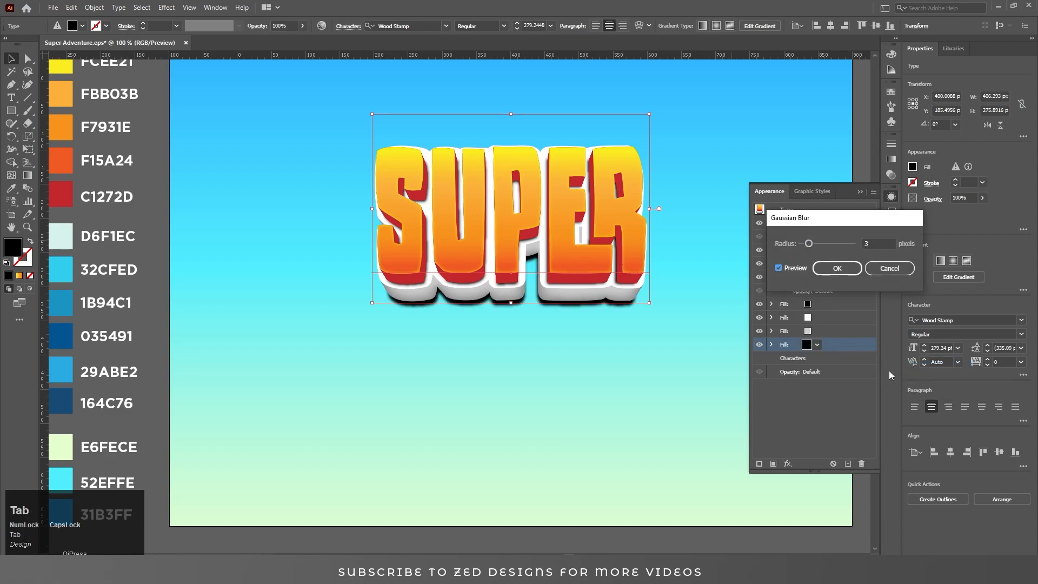
{"action": "left_click", "coordinate": [836, 268]}
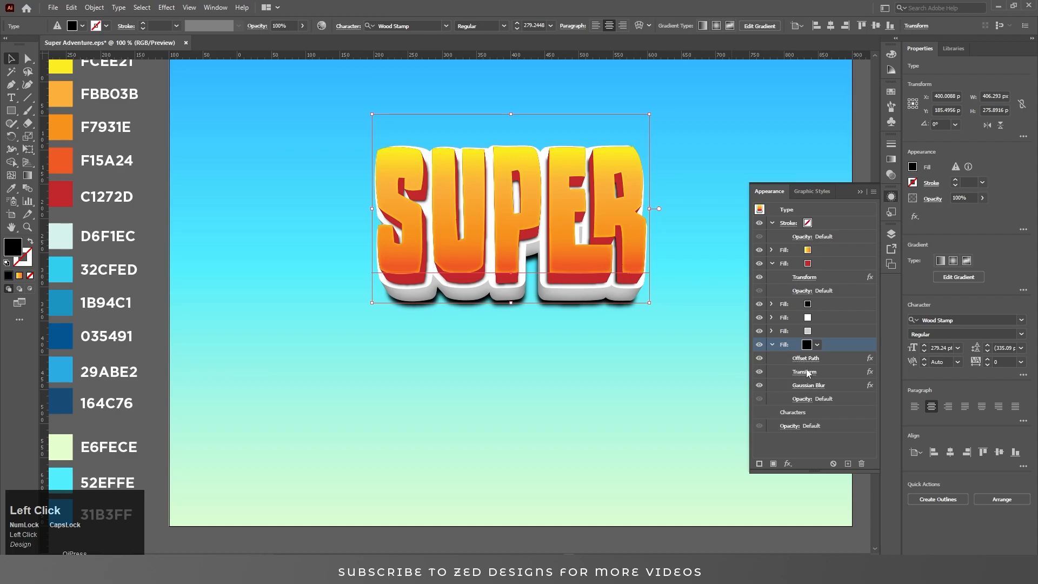
Set the vertical move in the blurred black fill's Transform effect to 30 px
{"action": "left_click", "coordinate": [805, 372]}
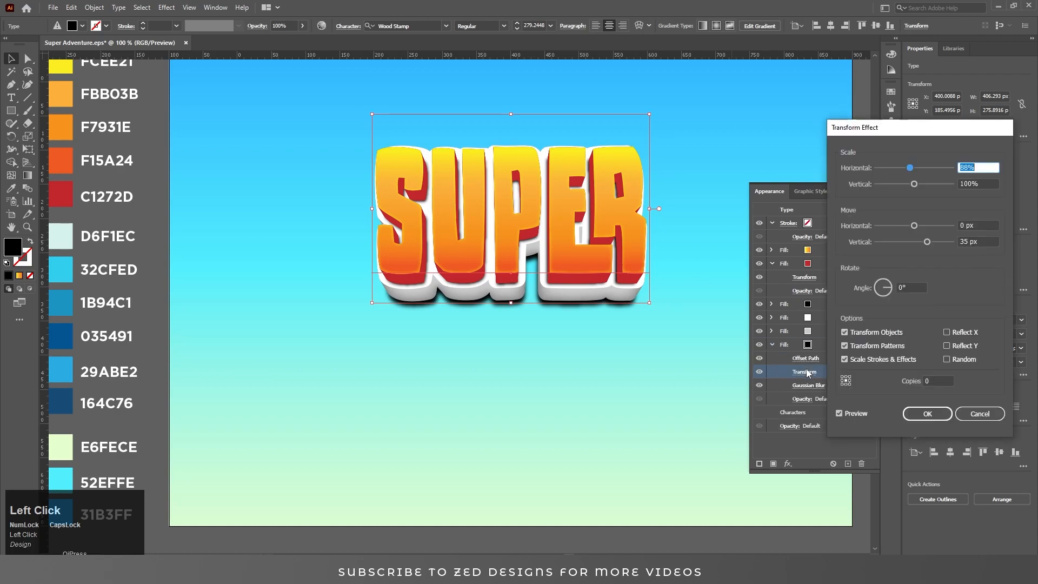
{"action": "double_click", "coordinate": [979, 242]}
{"action": "type", "text": "30"}
{"action": "key", "text": "Tab"}
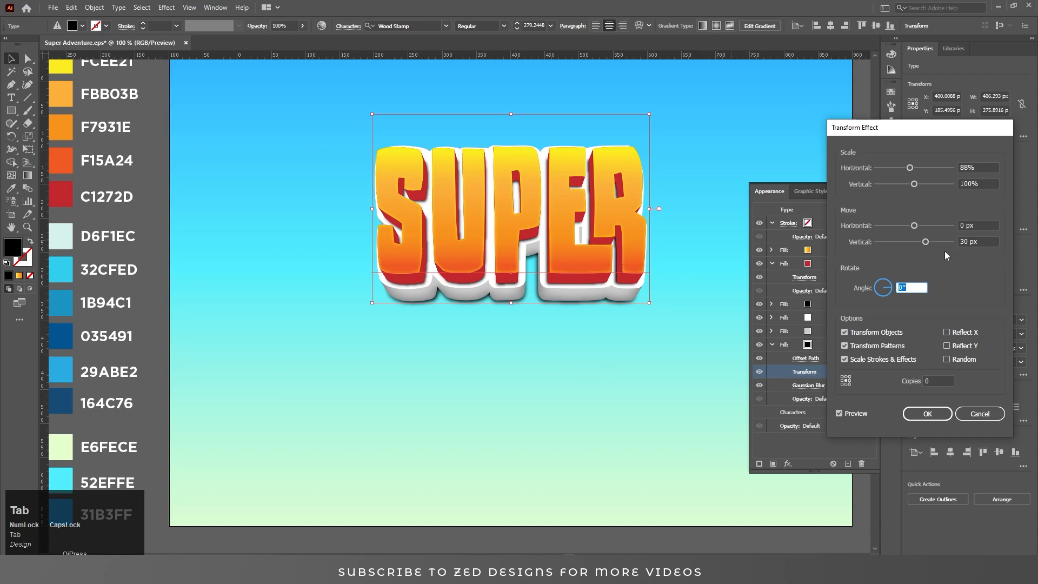
{"action": "left_click", "coordinate": [927, 413]}
Duplicate the blurred black shadow fill
{"action": "left_click", "coordinate": [806, 345]}
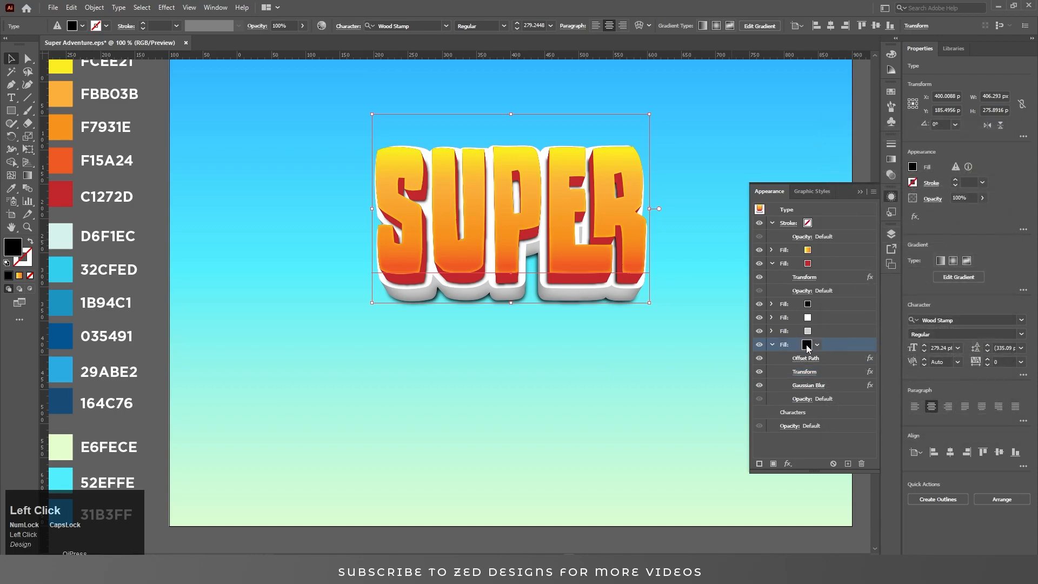
{"action": "left_click", "coordinate": [771, 344]}
{"action": "left_click", "coordinate": [848, 463]}
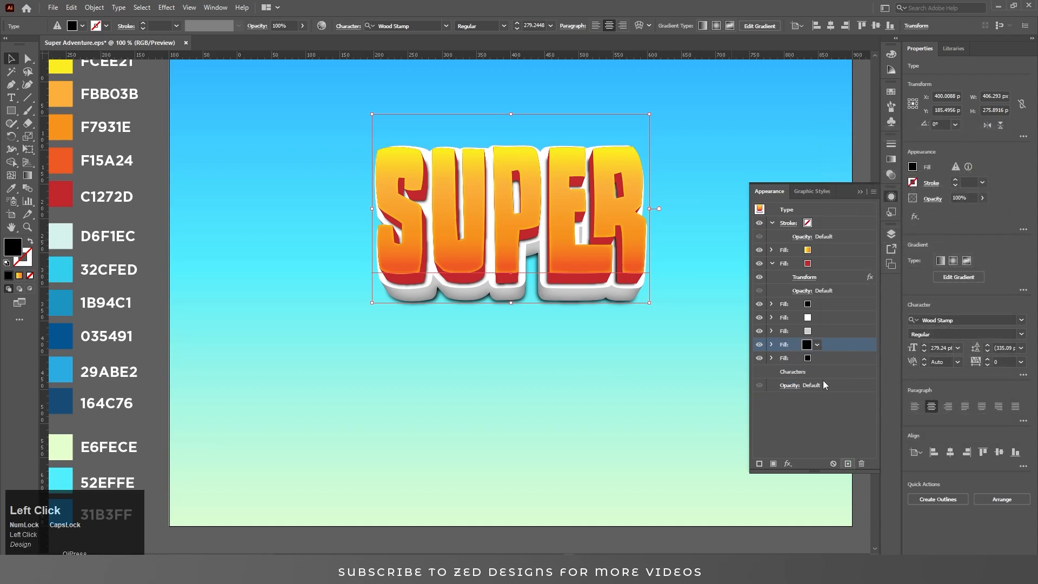
Increase the vertical move in the lower black fill's Transform effect to shift that shadow further down
{"action": "left_click", "coordinate": [822, 360]}
{"action": "left_click", "coordinate": [771, 358]}
{"action": "left_click", "coordinate": [805, 385]}
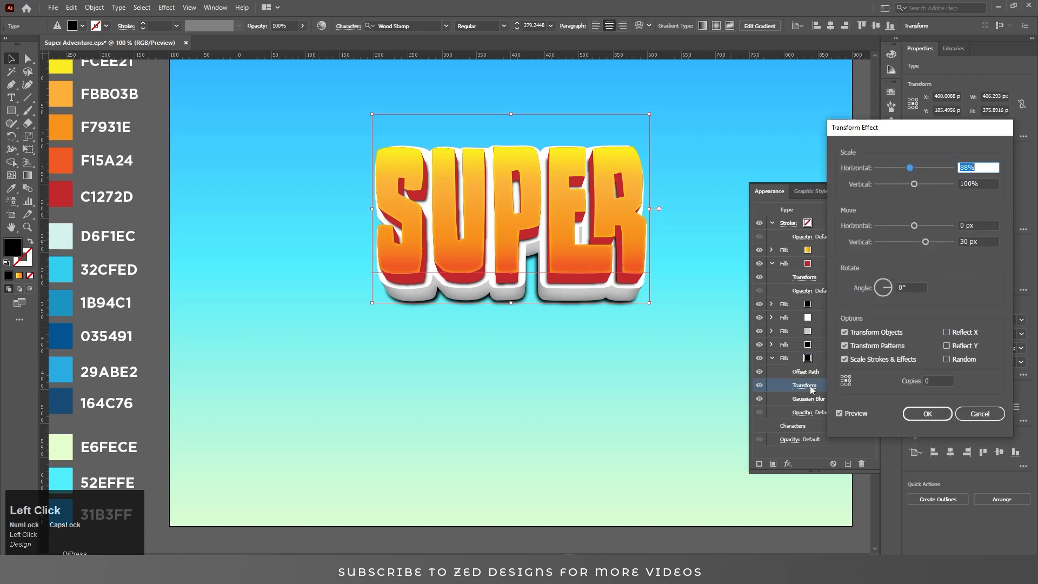
{"action": "left_click", "coordinate": [993, 240]}
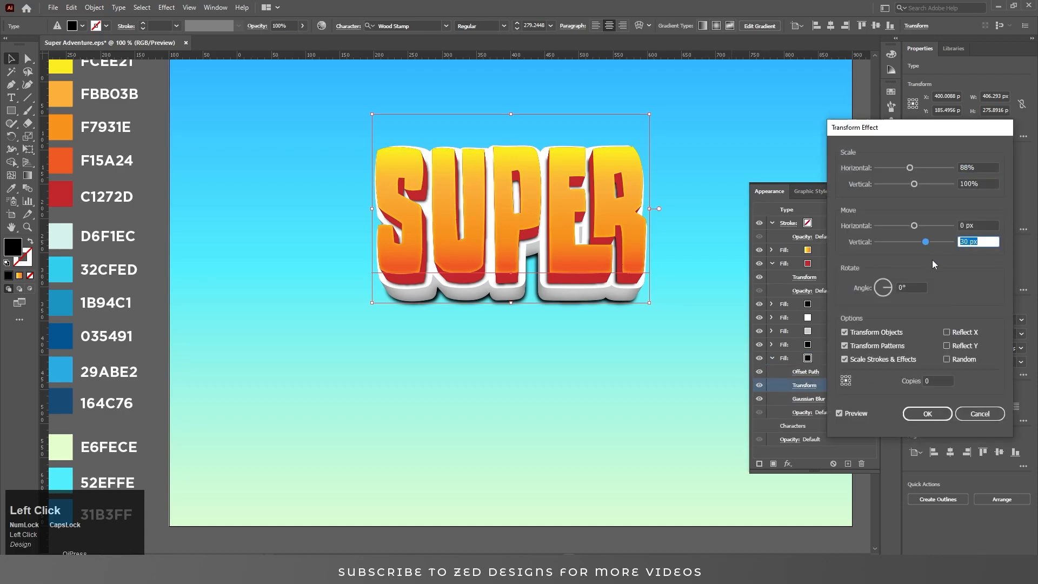
{"action": "key", "text": "Tab"}
{"action": "left_click", "coordinate": [927, 413]}
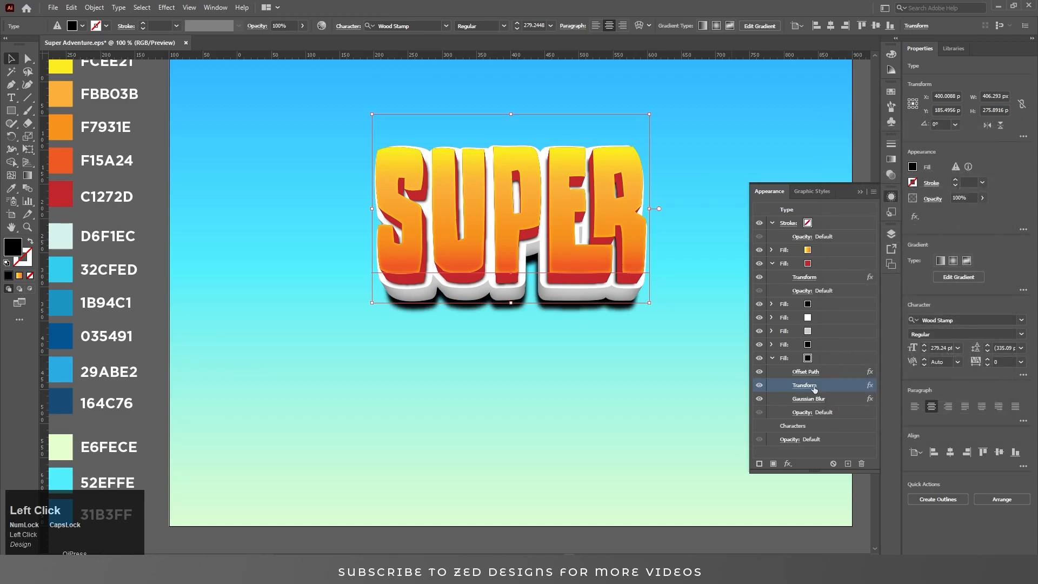
Set the lower black fill's Gaussian Blur radius to 8 pixels
{"action": "left_click", "coordinate": [809, 399]}
{"action": "key", "text": "Tab"}
{"action": "type", "text": "8"}
{"action": "key", "text": "Tab"}
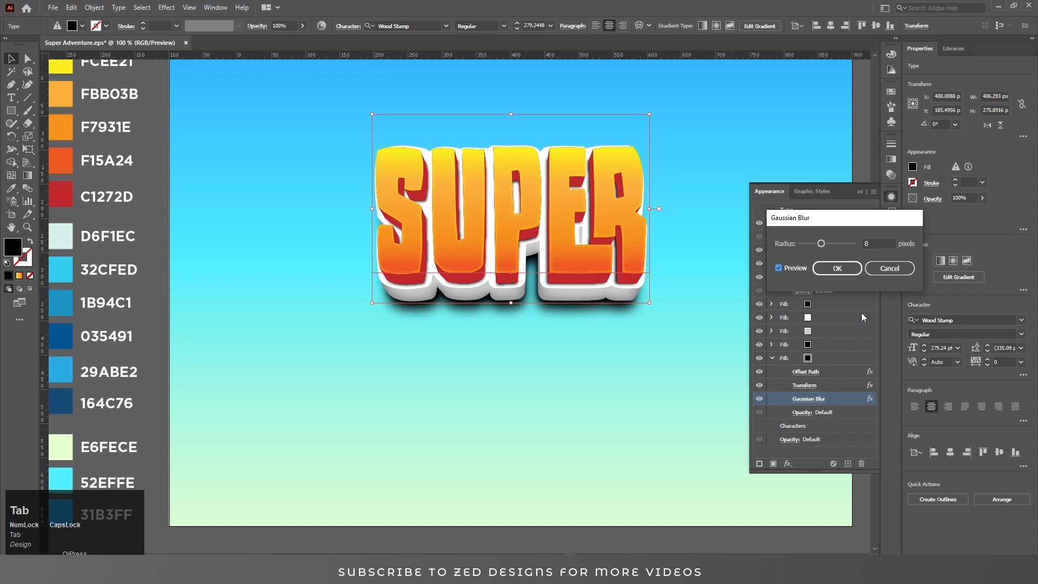
{"action": "left_click", "coordinate": [836, 268]}
Duplicate the lowest black fill and set the new bottom copy's Gaussian Blur radius to 15 pixels
{"action": "left_click", "coordinate": [771, 357]}
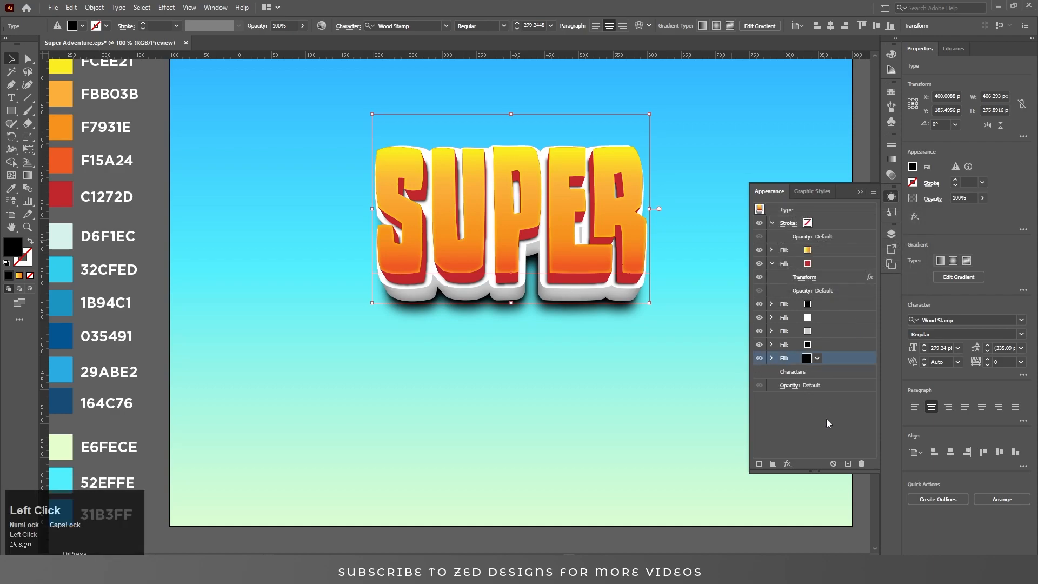
{"action": "left_click", "coordinate": [847, 463]}
{"action": "left_click", "coordinate": [772, 371]}
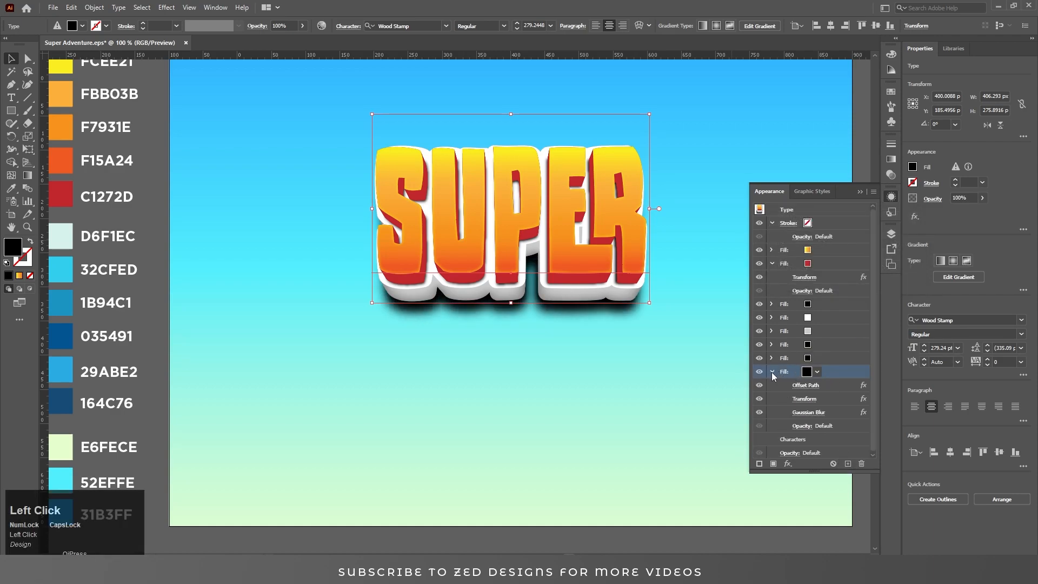
{"action": "left_click", "coordinate": [812, 412]}
{"action": "key", "text": "Tab"}
{"action": "type", "text": "20"}
{"action": "key", "text": "Tab"}
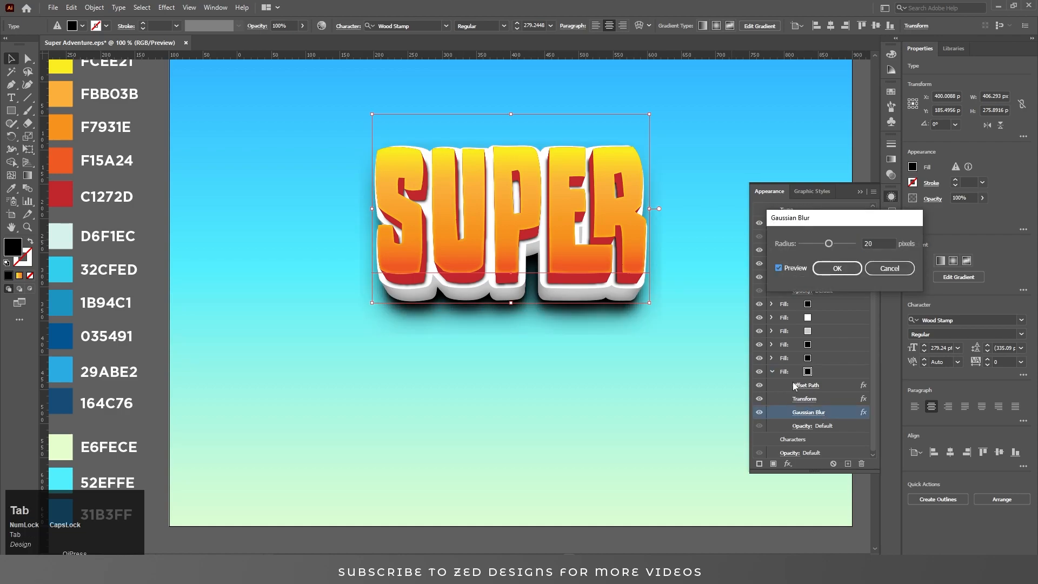
{"action": "key", "text": "shift+Tab"}
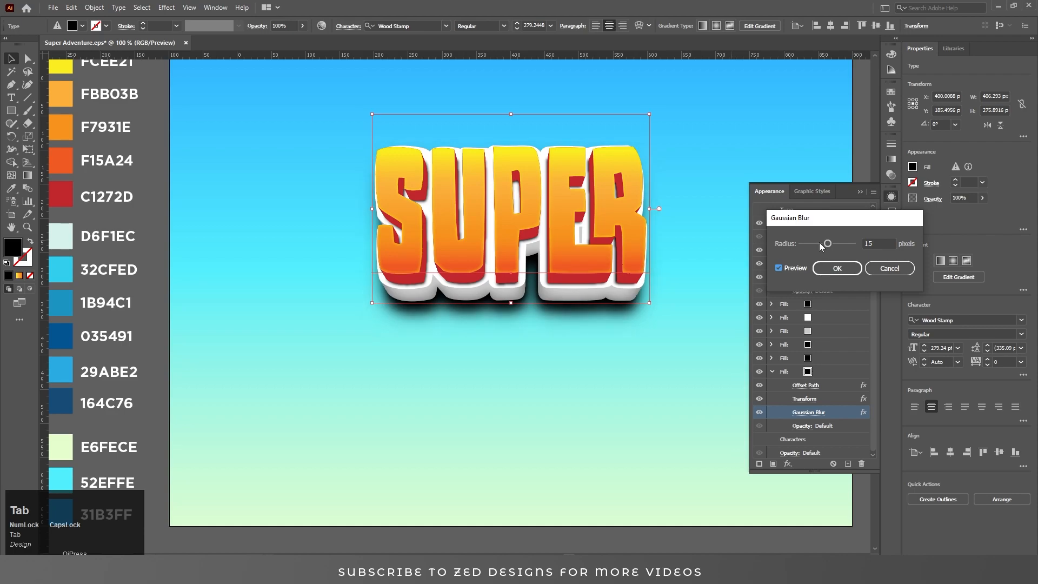
{"action": "left_click", "coordinate": [834, 269]}
Set the vertical move in the bottom black fill's Transform effect to 60 px
{"action": "left_click", "coordinate": [804, 399]}
{"action": "key", "text": "Tab"}
{"action": "key", "text": "Tab"}
{"action": "key", "text": "Tab"}
{"action": "type", "text": "60"}
{"action": "key", "text": "Tab"}
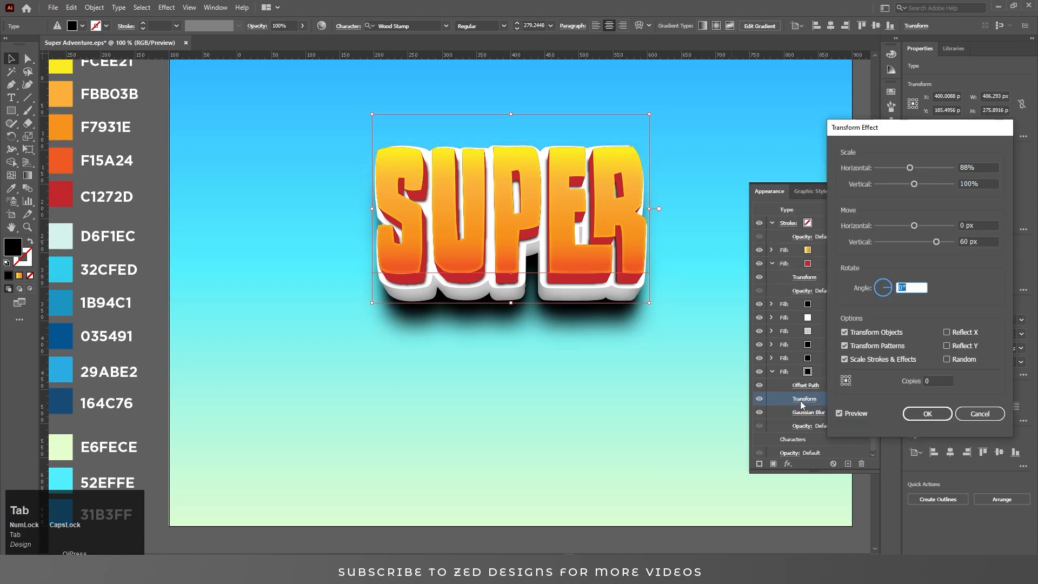
{"action": "left_click", "coordinate": [929, 413]}
Lower the bottom black fill's opacity to 30%
{"action": "left_click", "coordinate": [799, 426]}
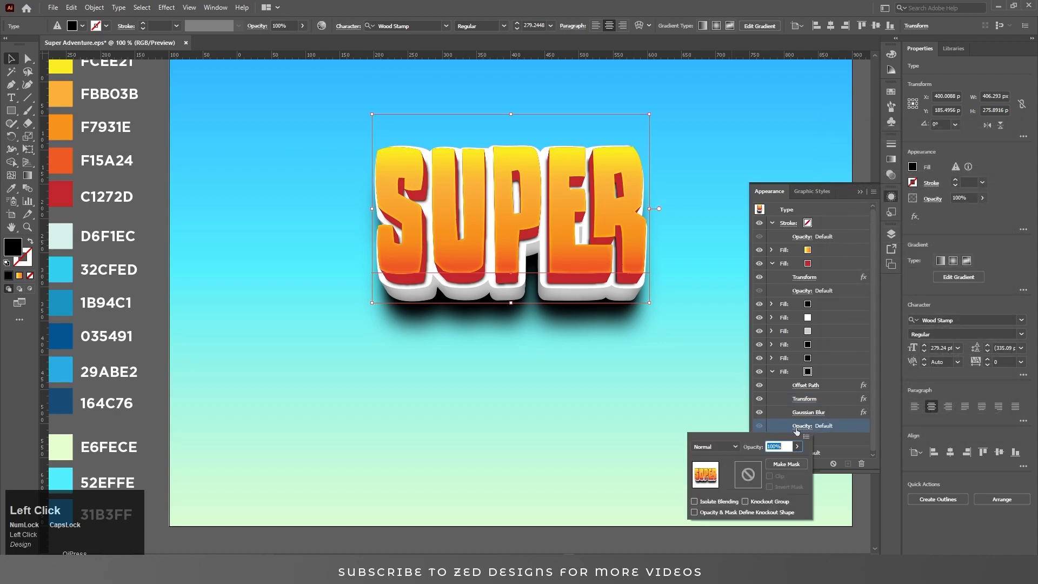
{"action": "type", "text": "30"}
{"action": "key", "text": "Tab"}
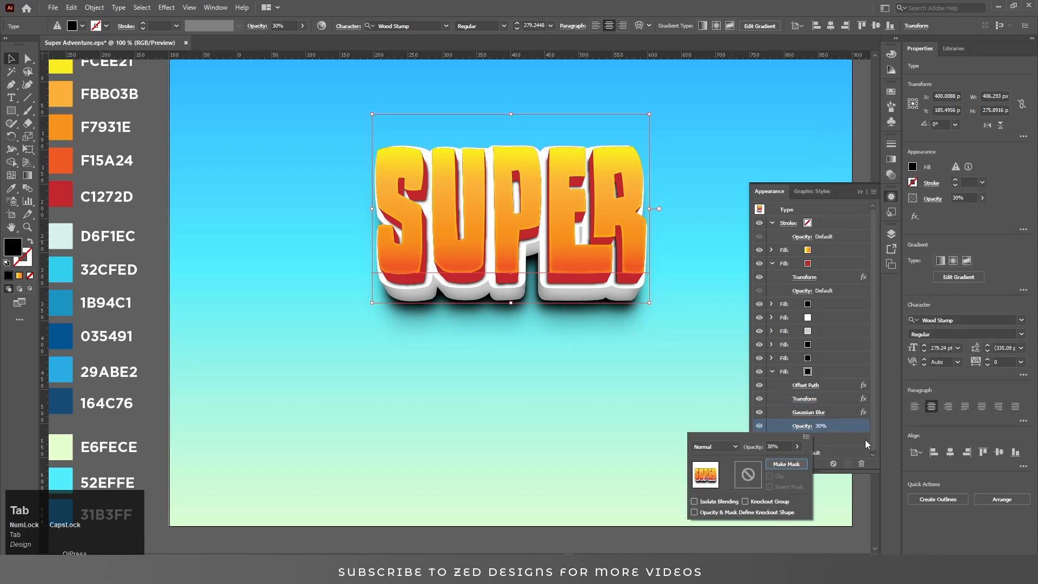
{"action": "left_click", "coordinate": [833, 374]}
{"action": "left_click", "coordinate": [772, 371]}
Set the opacity of the black fill directly above the bottom one to 70%
{"action": "left_click", "coordinate": [774, 358]}
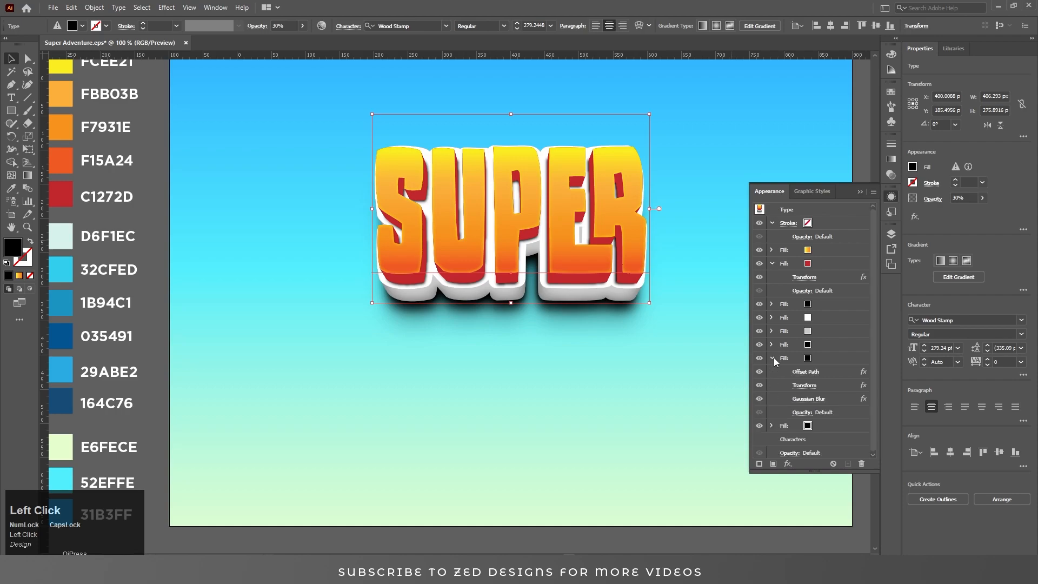
{"action": "left_click", "coordinate": [806, 412]}
{"action": "type", "text": "70"}
{"action": "key", "text": "Tab"}
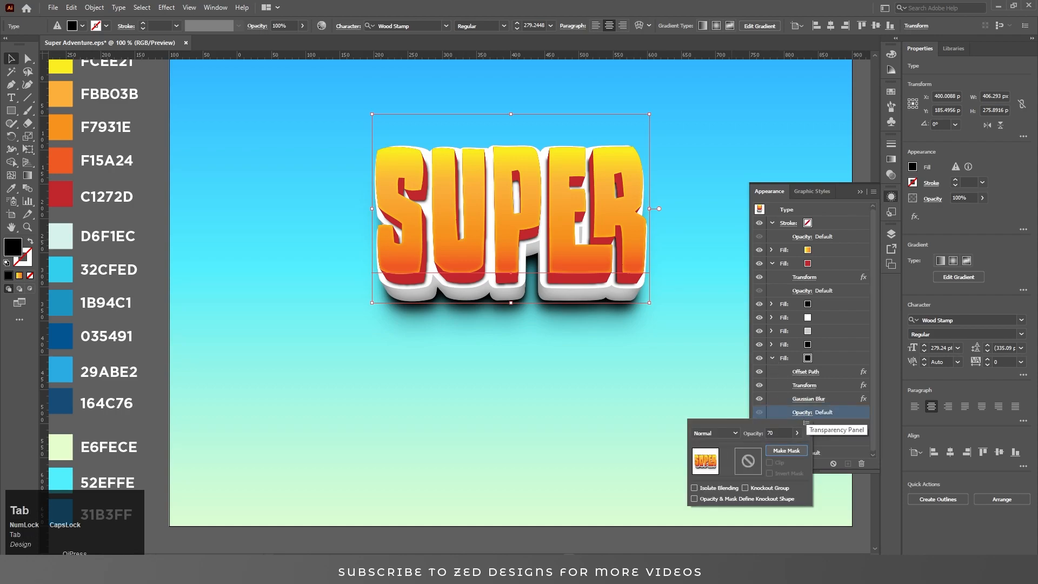
{"action": "left_click", "coordinate": [823, 386]}
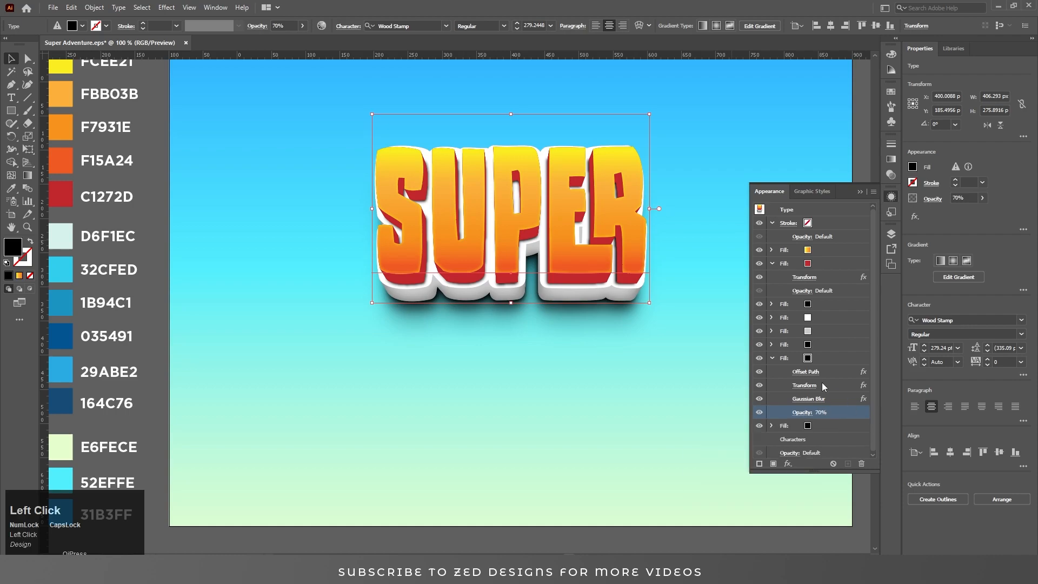
{"action": "left_click", "coordinate": [771, 358]}
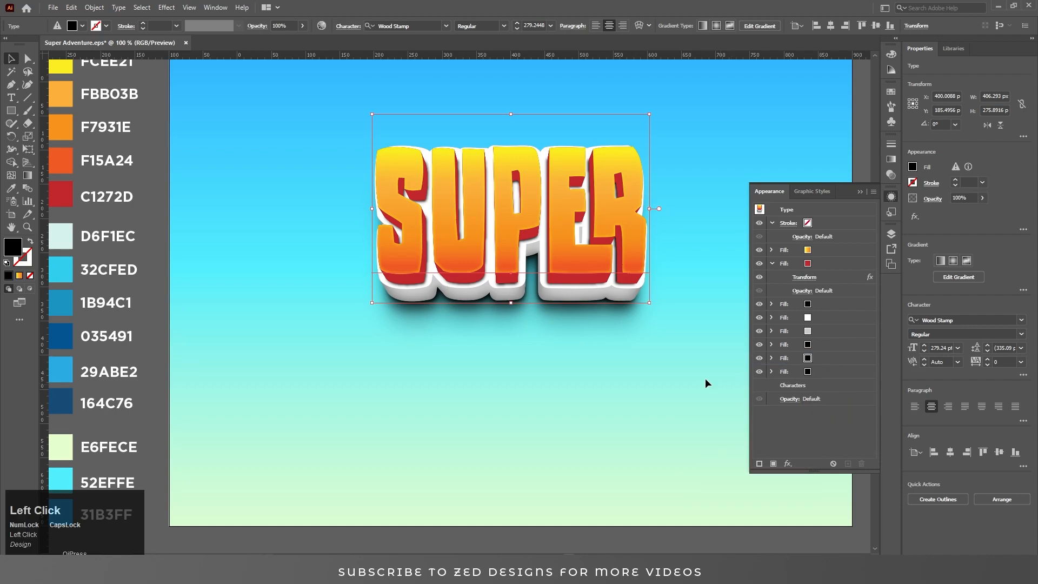
Apply a horizontal Arc warp with a 15% bend to the whole SUPER text
{"action": "left_click", "coordinate": [787, 463]}
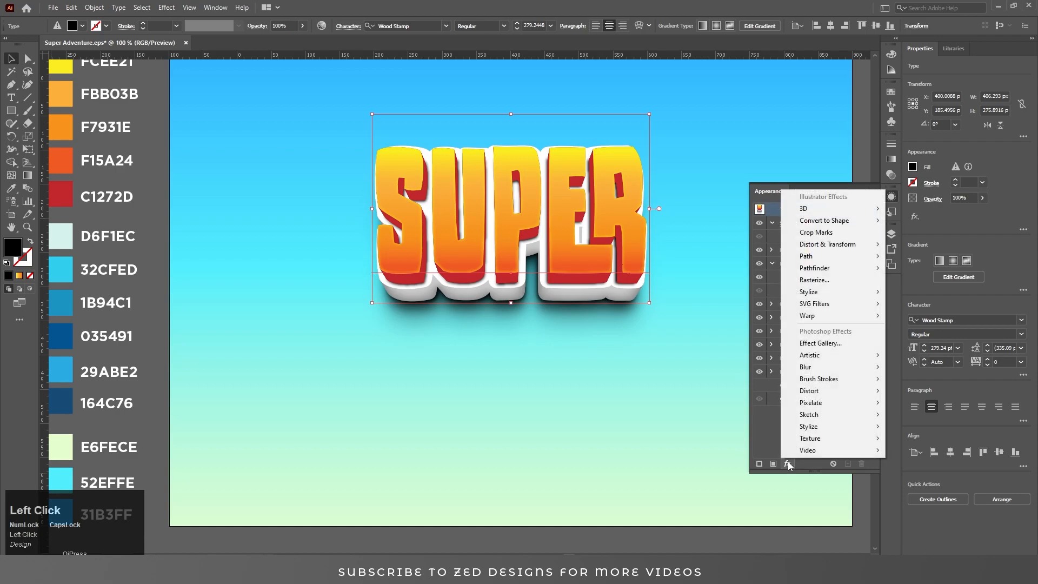
{"action": "mouse_move", "coordinate": [835, 316]}
{"action": "left_click", "coordinate": [908, 316]}
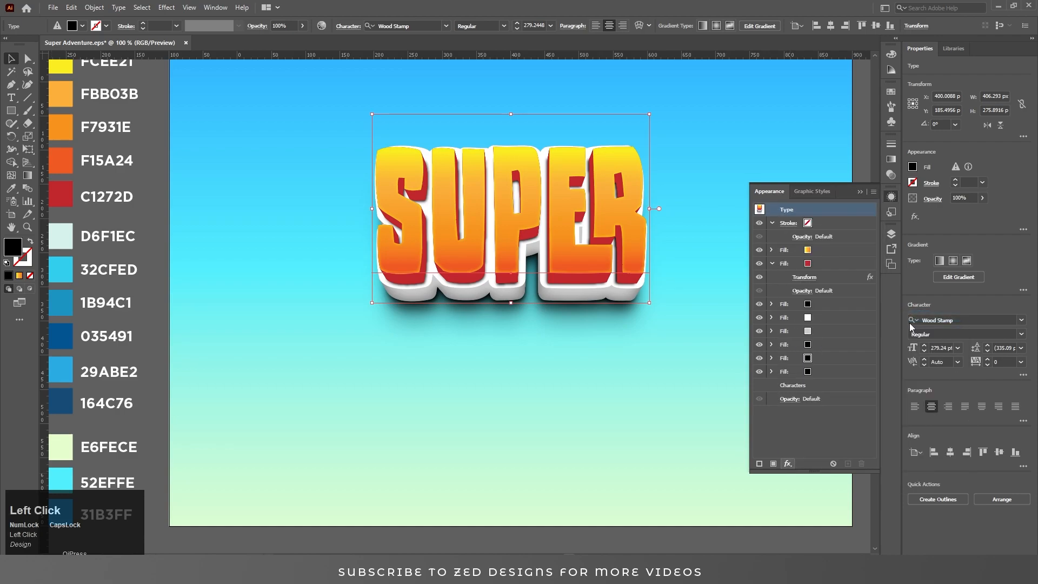
{"action": "type", "text": "15"}
{"action": "key", "text": "Tab"}
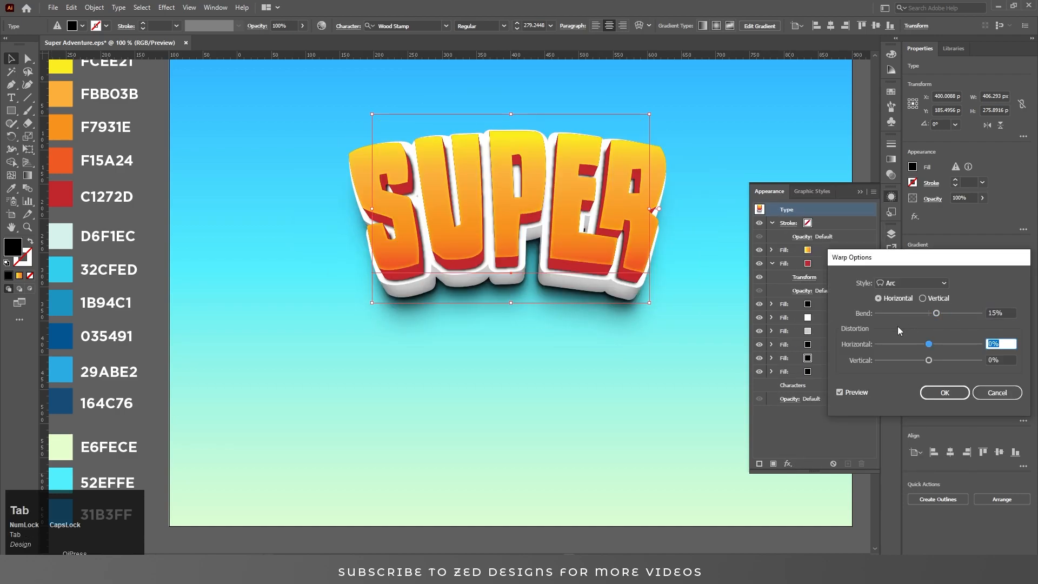
{"action": "left_click", "coordinate": [944, 392]}
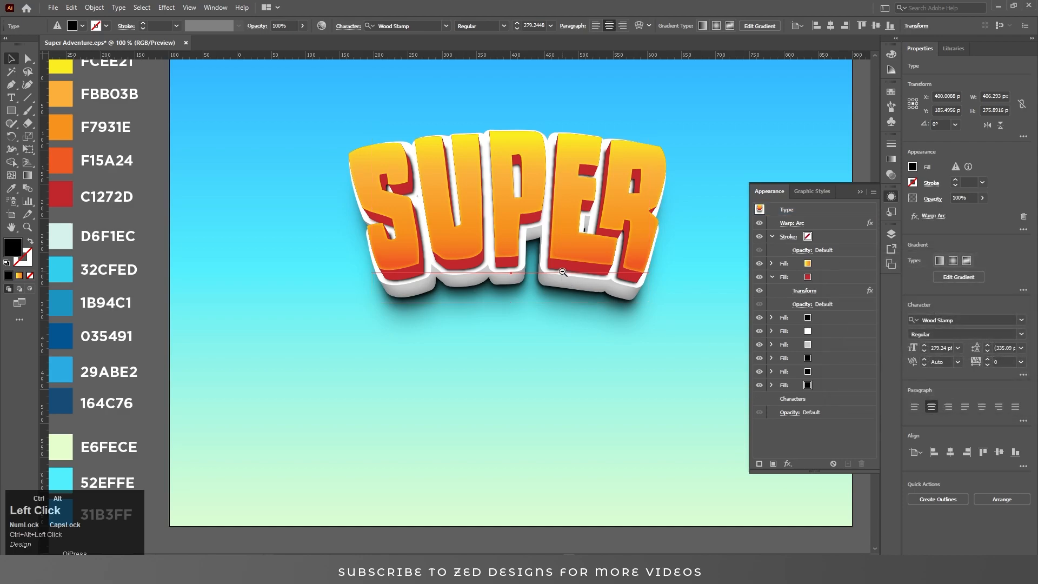
Place a copy of the warped SUPER text directly below the original
{"action": "left_click", "coordinate": [562, 271], "text": "ctrl+alt"}
{"action": "left_click_drag", "start_coordinate": [451, 339], "coordinate": [530, 328]}
{"action": "key", "text": "v"}
{"action": "left_click_drag", "start_coordinate": [526, 283], "coordinate": [521, 357]}
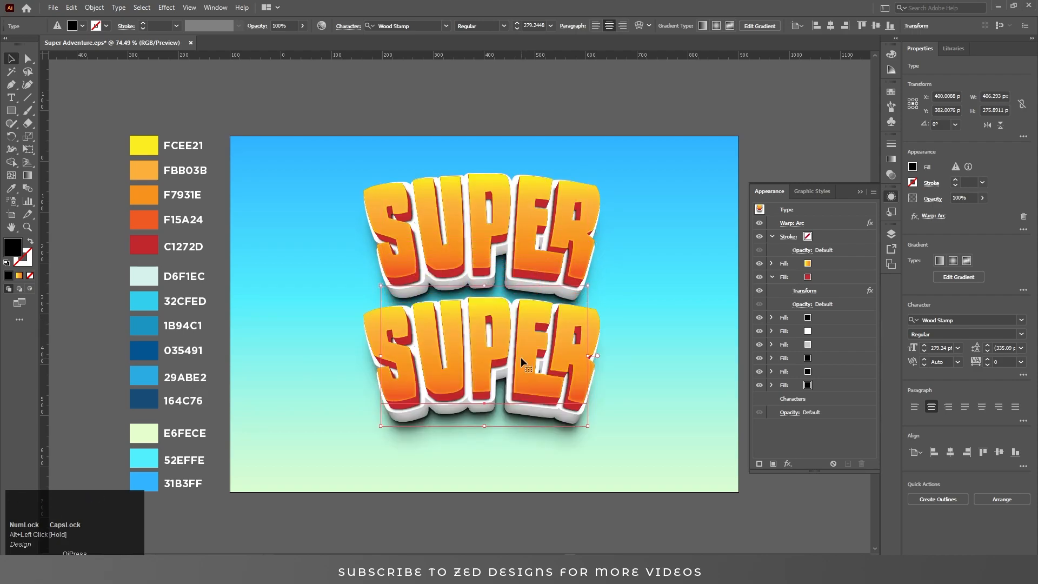
Change the lower text copy to read ADVENTURES
{"action": "double_click", "coordinate": [528, 355]}
{"action": "key", "text": "ctrl+a"}
{"action": "type", "text": "ADVENTURES"}
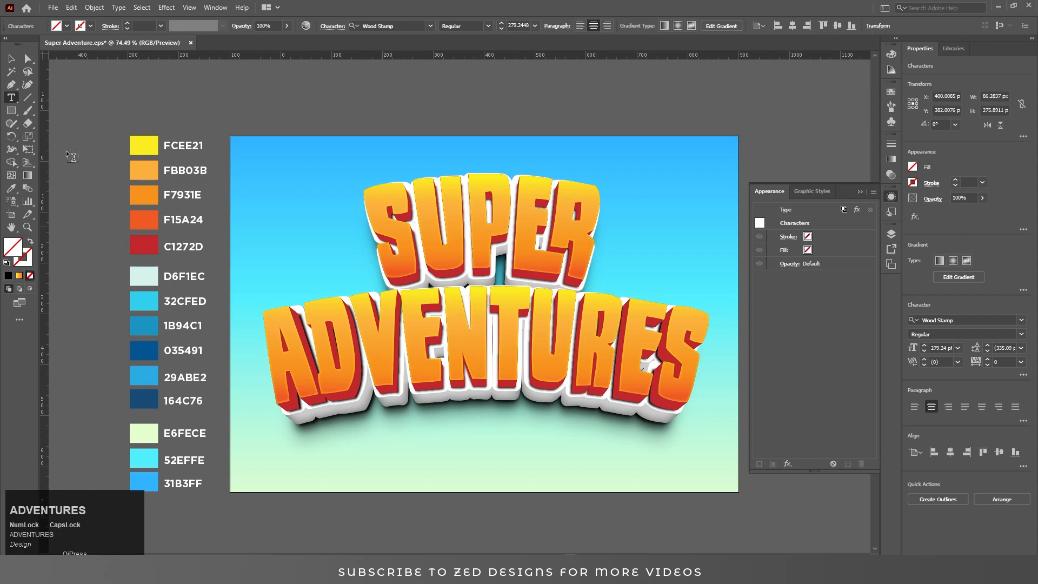
{"action": "left_click", "coordinate": [10, 60]}
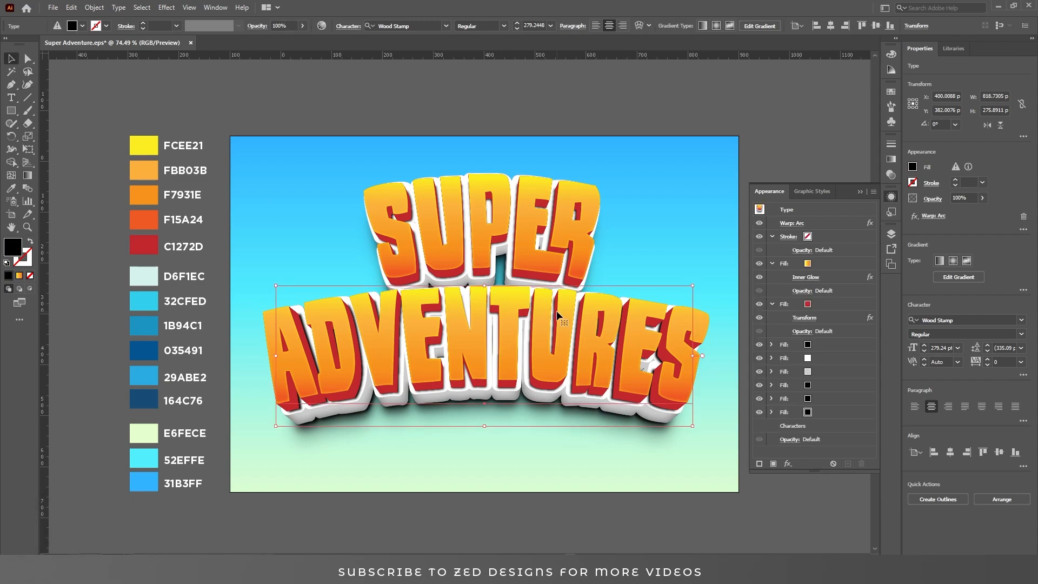
Move the ADVENTURES text about 20 px down, away from the SUPER text
{"action": "left_click_drag", "start_coordinate": [557, 317], "coordinate": [559, 328]}
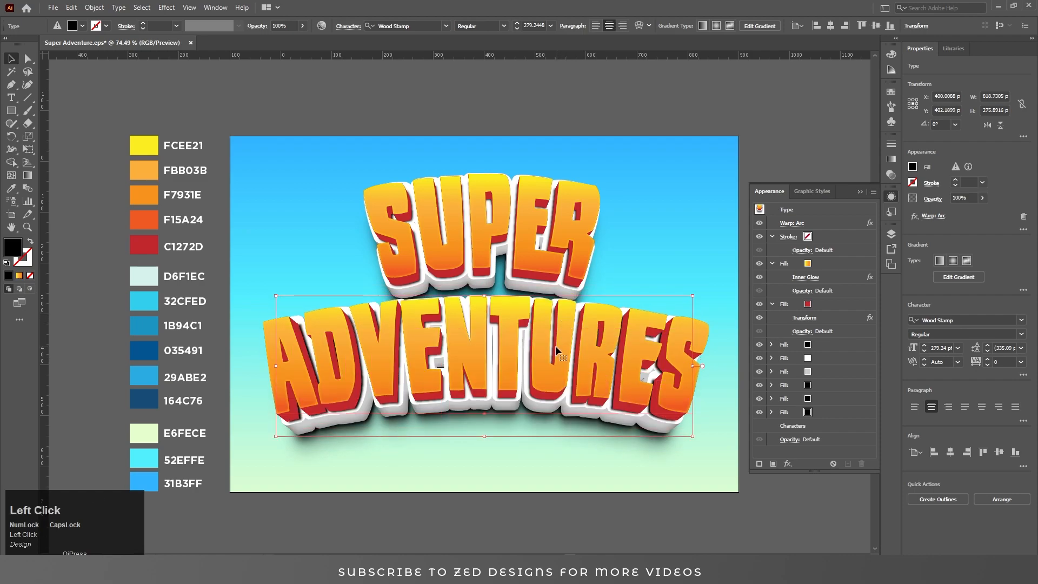
{"action": "key", "text": "g"}
{"action": "key", "text": "v"}
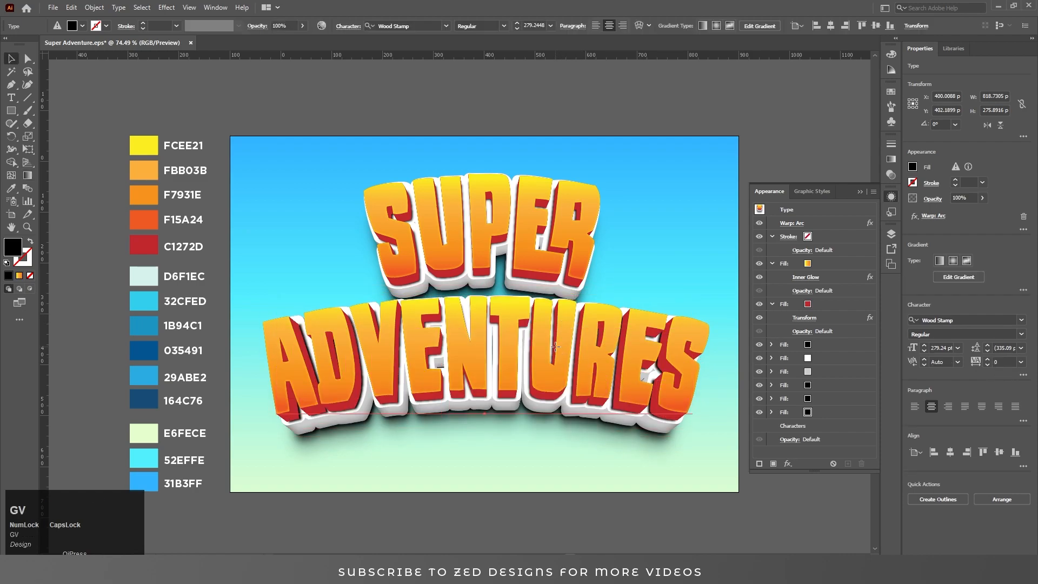
Set the last color stop of the ADVENTURES text's orange gradient fill to 035491
{"action": "left_click", "coordinate": [835, 268]}
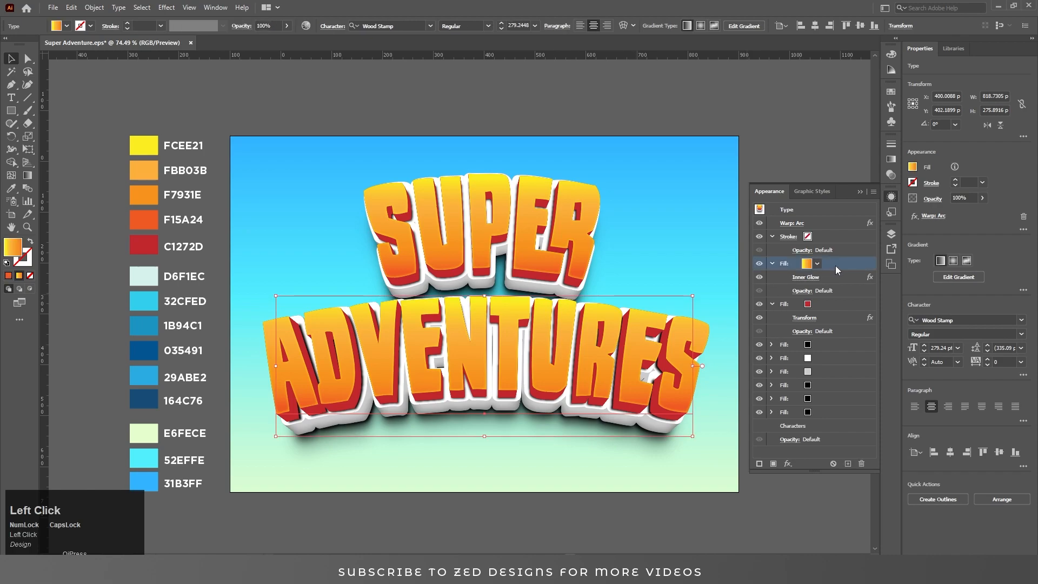
{"action": "left_click", "coordinate": [892, 161]}
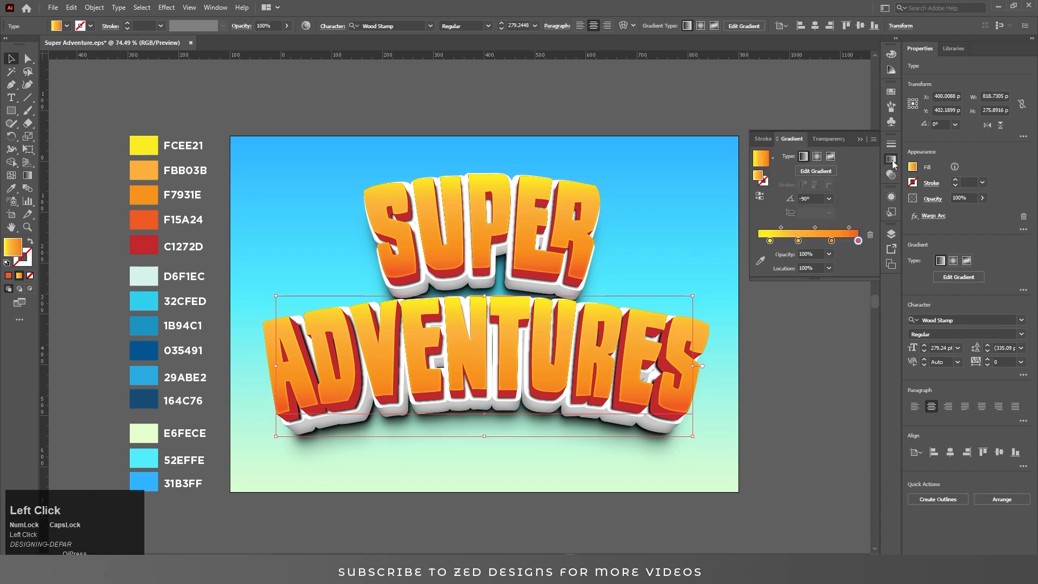
{"action": "double_click", "coordinate": [858, 241]}
{"action": "left_click", "coordinate": [842, 335]}
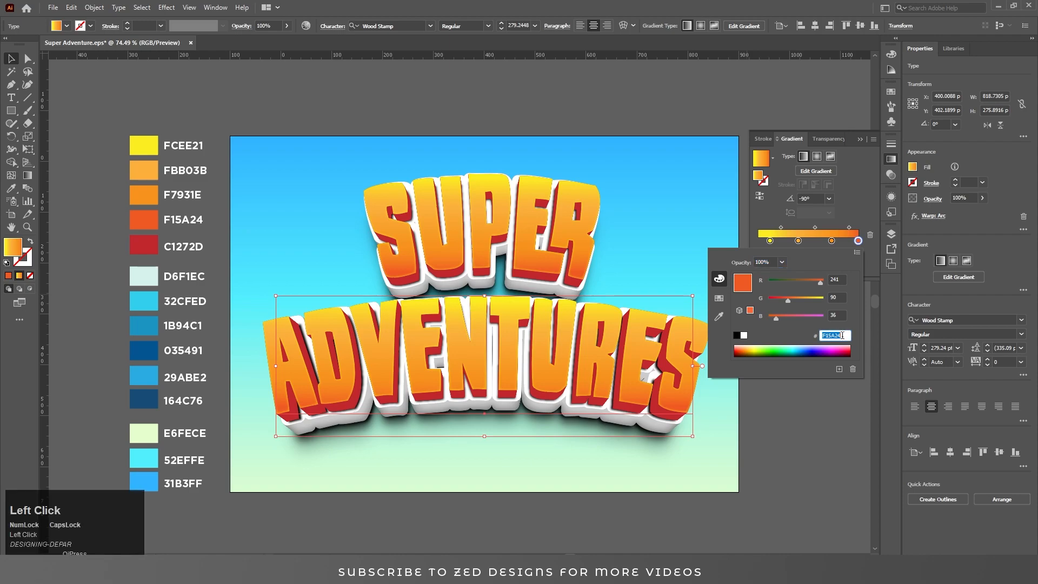
{"action": "type", "text": "035491"}
{"action": "key", "text": "Tab"}
{"action": "left_click", "coordinate": [869, 210]}
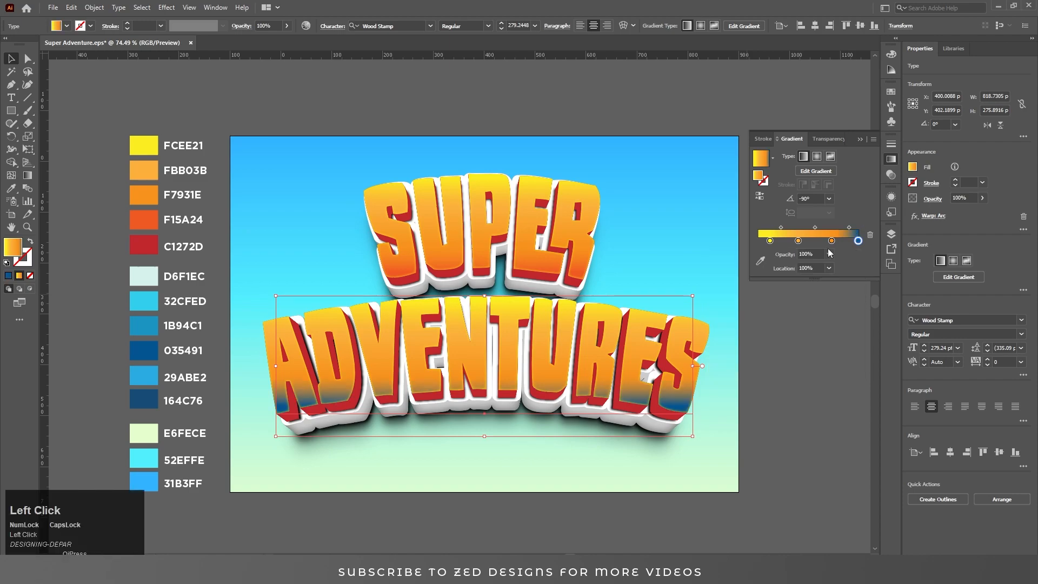
Set the third color stop of the ADVENTURES text's top gradient fill to 1B94C1
{"action": "left_click", "coordinate": [831, 241]}
{"action": "double_click", "coordinate": [832, 241]}
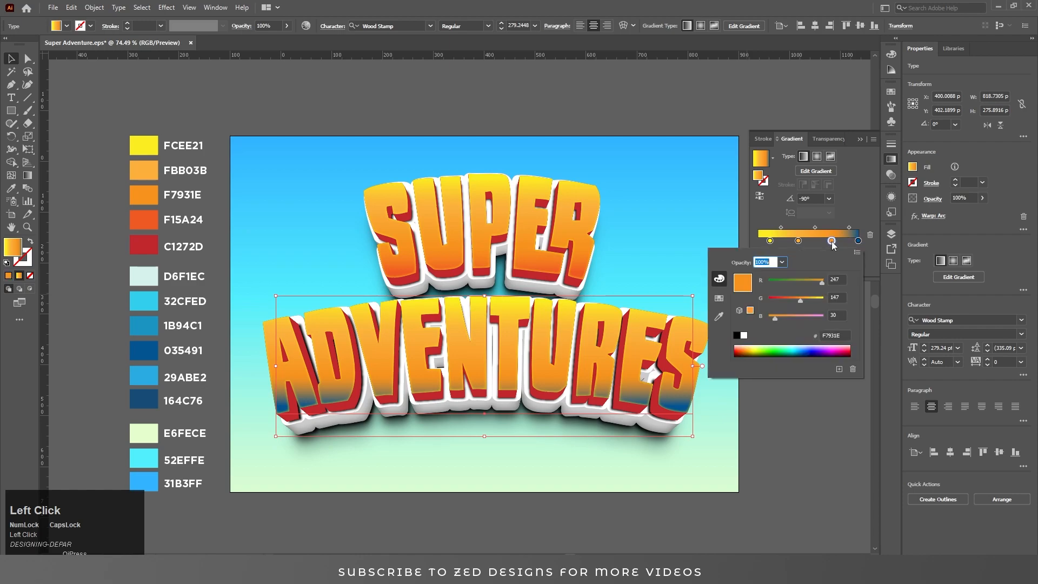
{"action": "left_click", "coordinate": [834, 335]}
{"action": "type", "text": "1B"}
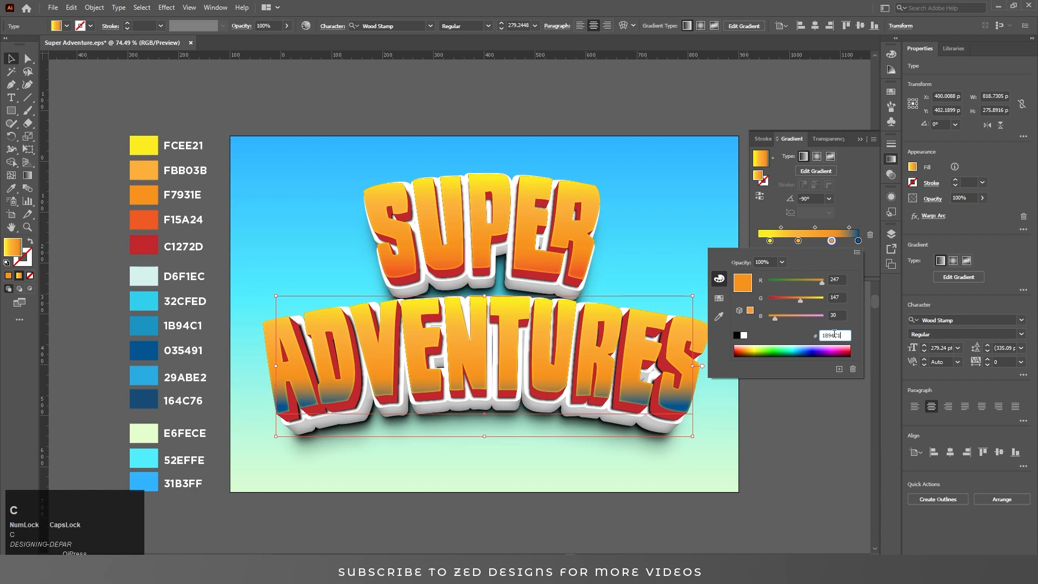
{"action": "type", "text": "94C1"}
{"action": "key", "text": "Tab"}
{"action": "left_click", "coordinate": [797, 244]}
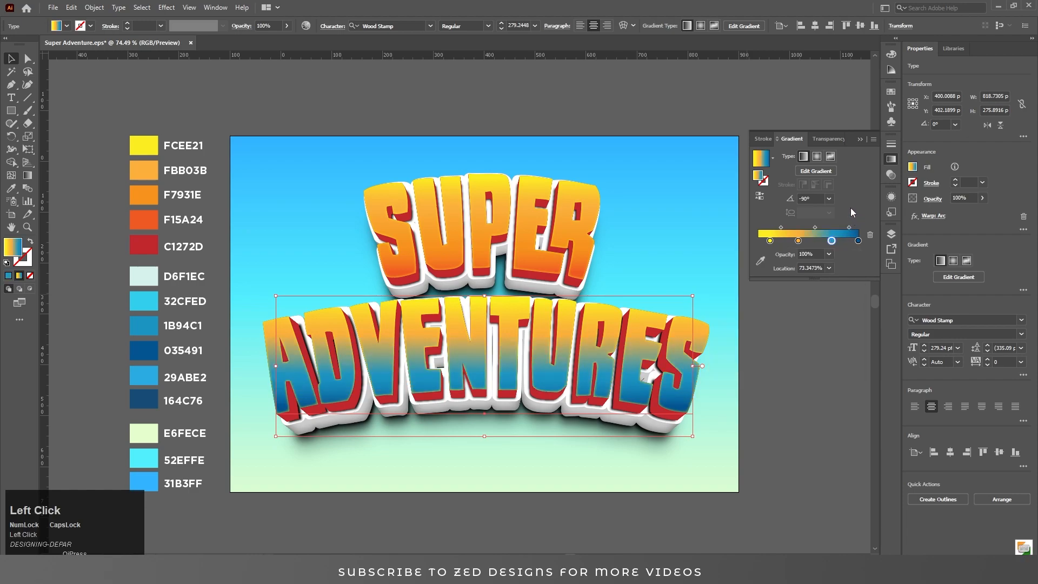
Set the second color stop of the ADVENTURES text's top gradient fill to 32CFED
{"action": "left_click", "coordinate": [798, 241]}
{"action": "double_click", "coordinate": [798, 241]}
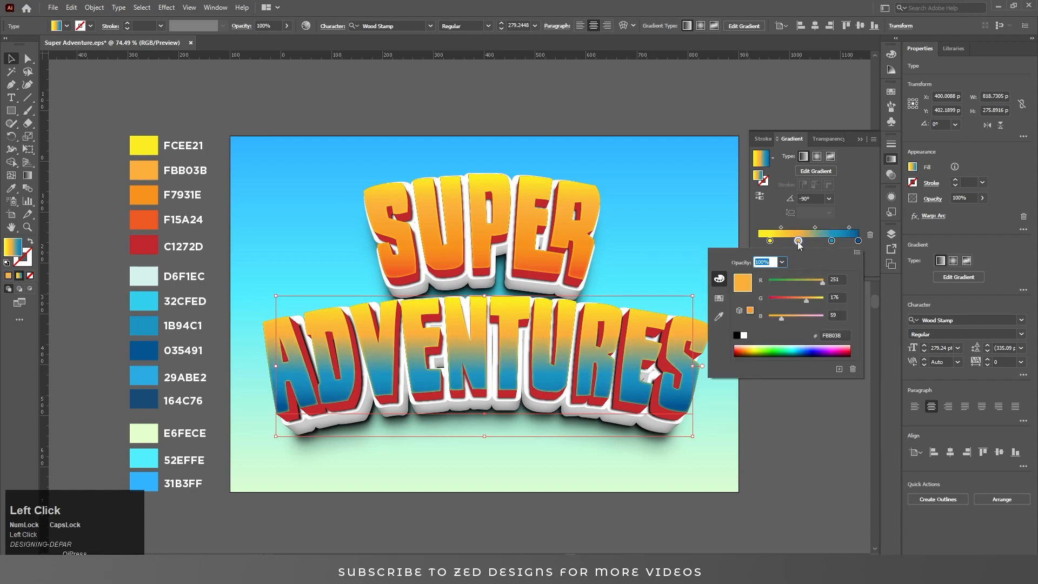
{"action": "left_click", "coordinate": [828, 335]}
{"action": "type", "text": "32CFED"}
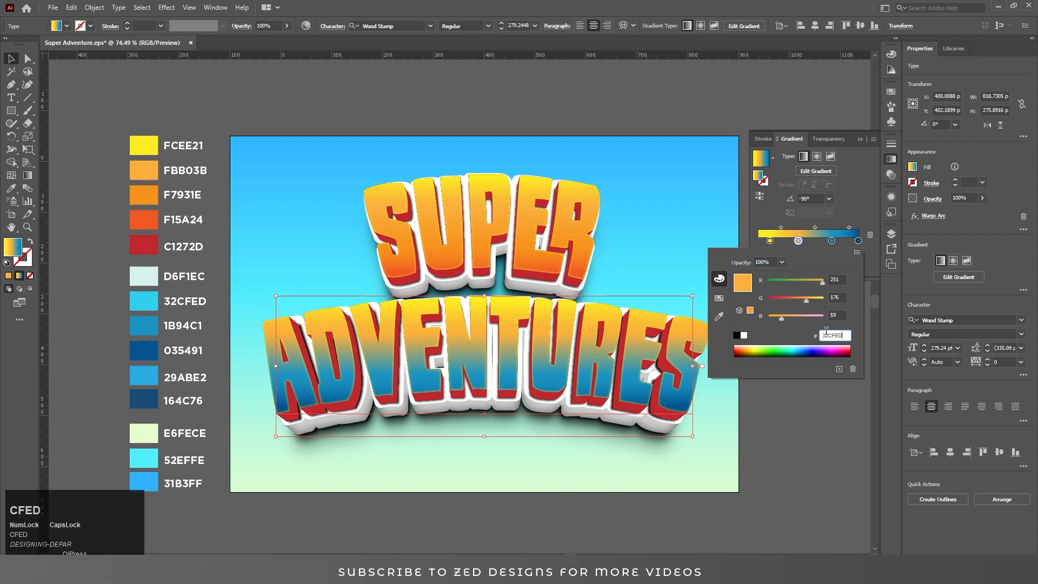
{"action": "key", "text": "Tab"}
Set the first color stop of the ADVENTURES text's top gradient fill to D6F1EC
{"action": "left_click", "coordinate": [771, 238]}
{"action": "left_click", "coordinate": [771, 241]}
{"action": "double_click", "coordinate": [770, 241]}
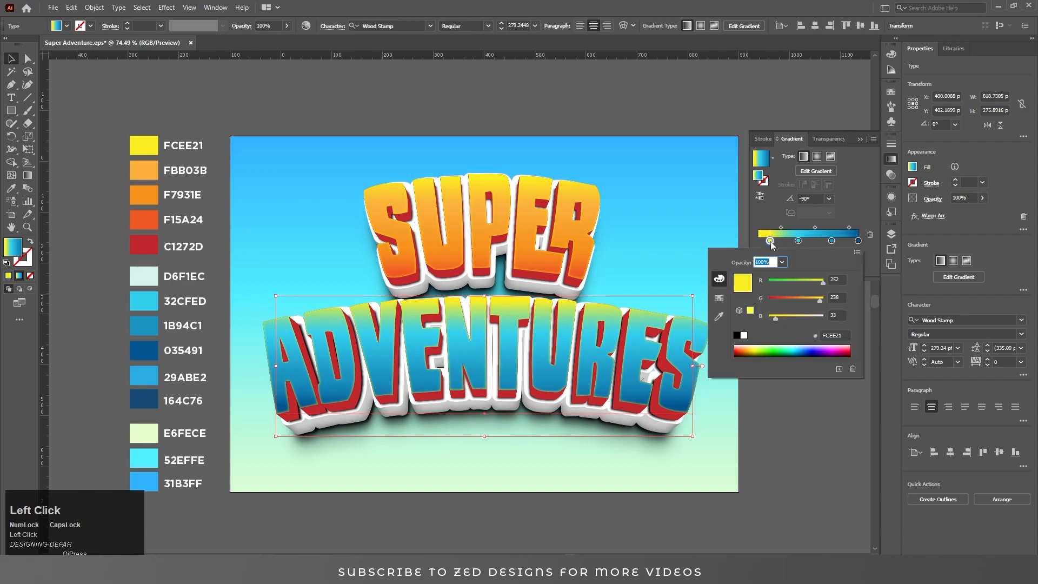
{"action": "left_click", "coordinate": [831, 336]}
{"action": "type", "text": "D6F1E"}
{"action": "key", "text": "Tab"}
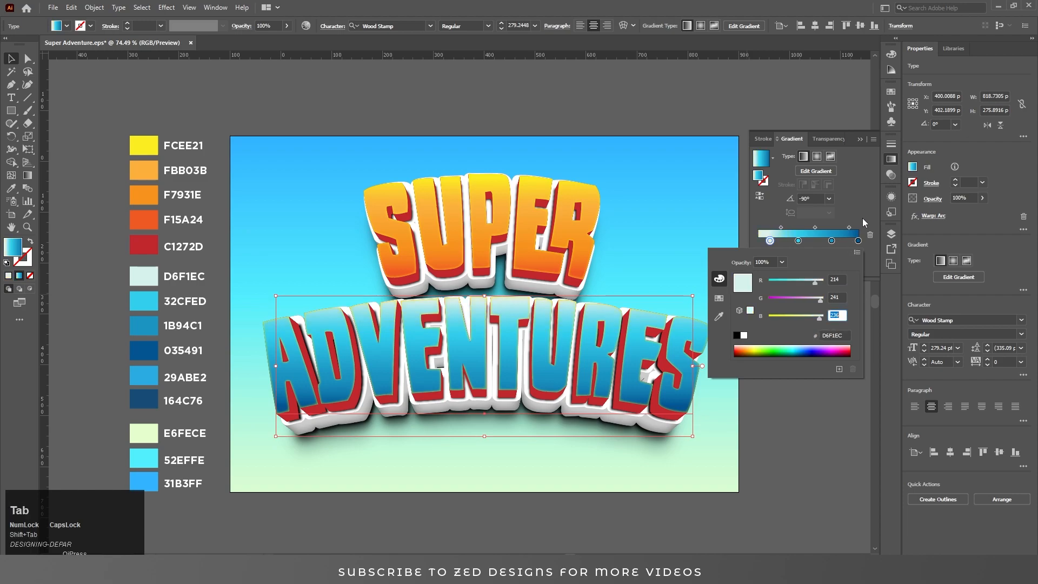
{"action": "left_click", "coordinate": [865, 215]}
Change the Inner Glow color of the top gradient fill from yellow to bright blue 00BCEF
{"action": "left_click", "coordinate": [891, 196]}
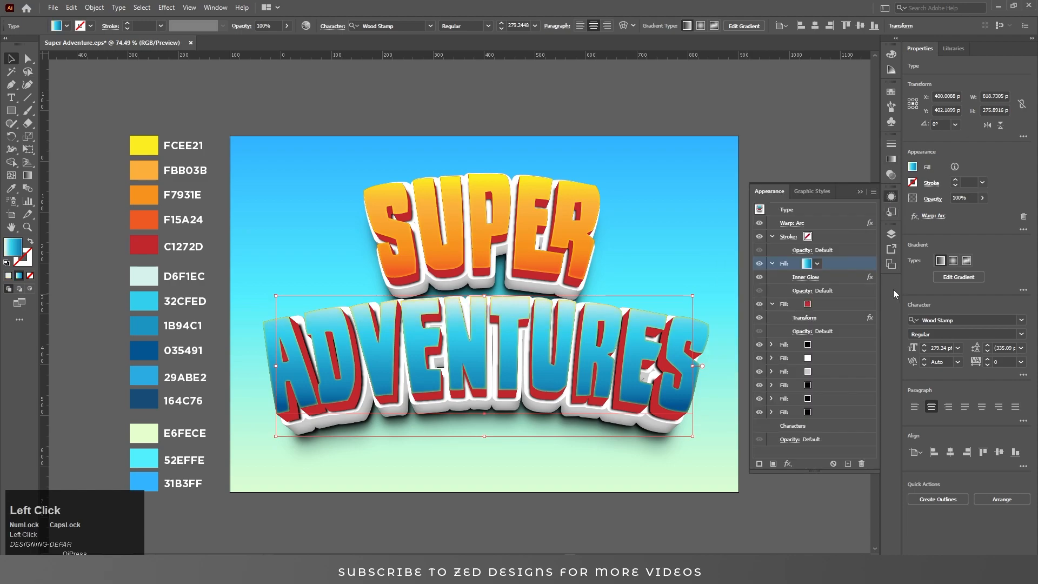
{"action": "left_click", "coordinate": [806, 277]}
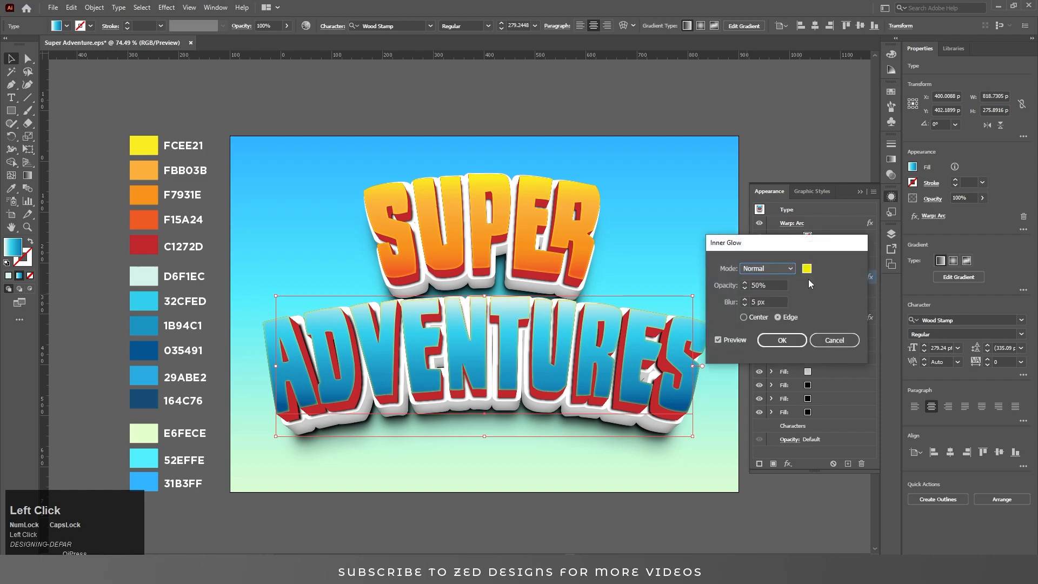
{"action": "left_click", "coordinate": [806, 269]}
{"action": "left_click_drag", "start_coordinate": [851, 181], "coordinate": [853, 130]}
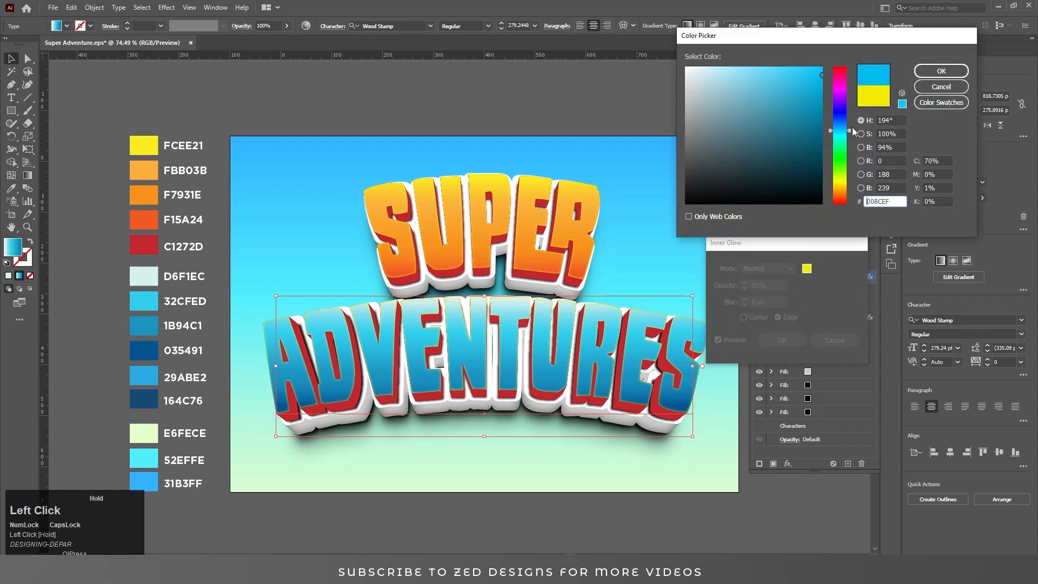
{"action": "left_click", "coordinate": [941, 71]}
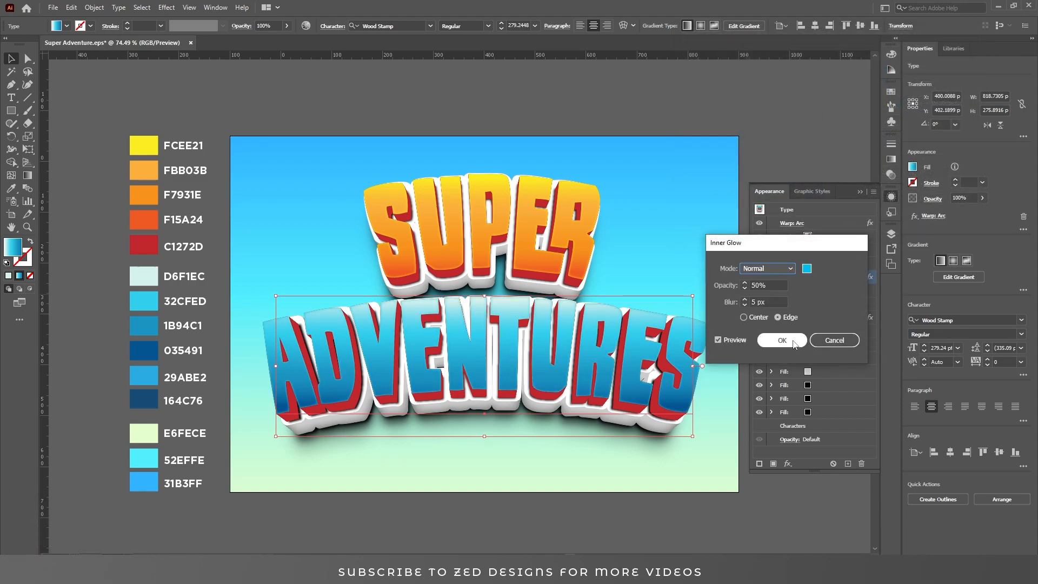
{"action": "left_click", "coordinate": [794, 342]}
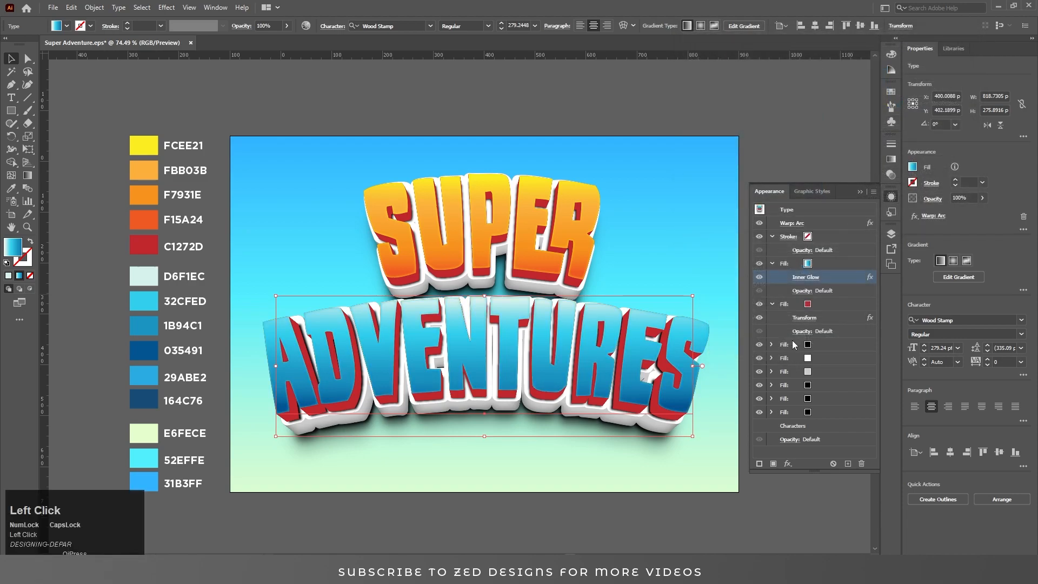
Replace the red fill of the ADVENTURES text with a white-to-black linear gradient at a -90° angle
{"action": "left_click", "coordinate": [835, 304]}
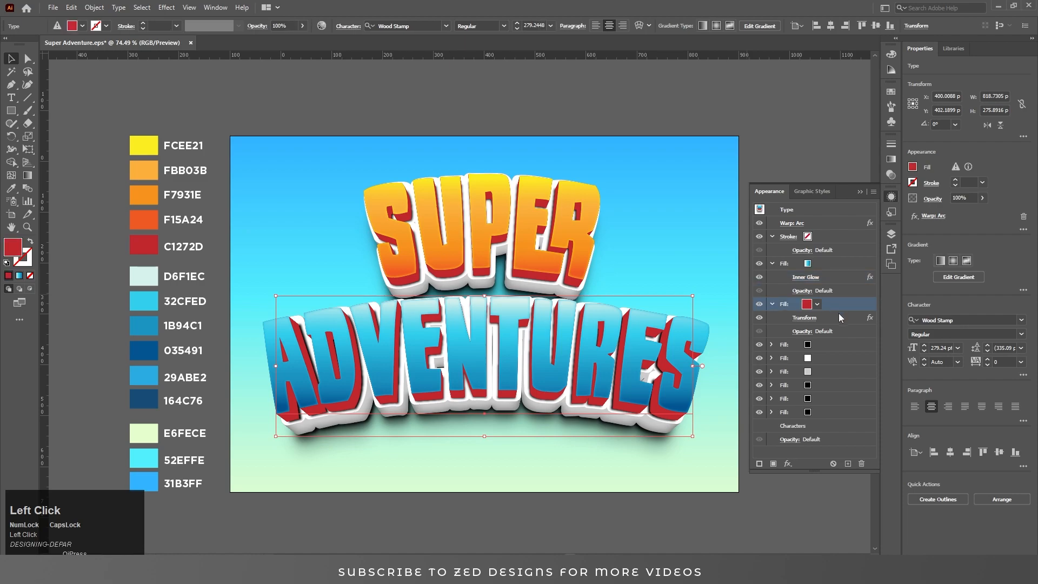
{"action": "left_click", "coordinate": [892, 160]}
{"action": "left_click", "coordinate": [773, 158]}
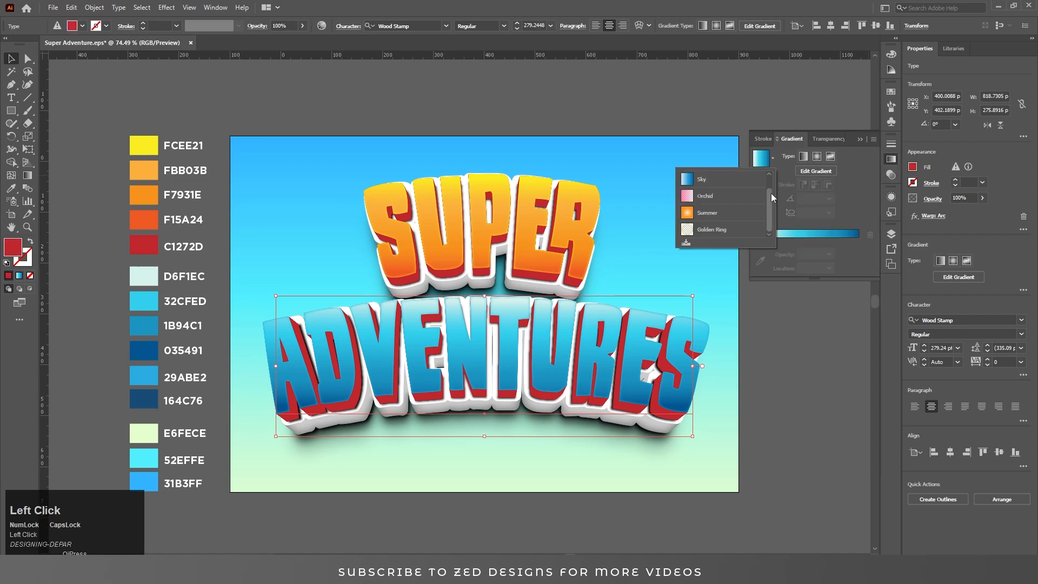
{"action": "left_click", "coordinate": [755, 179]}
{"action": "left_click", "coordinate": [828, 199]}
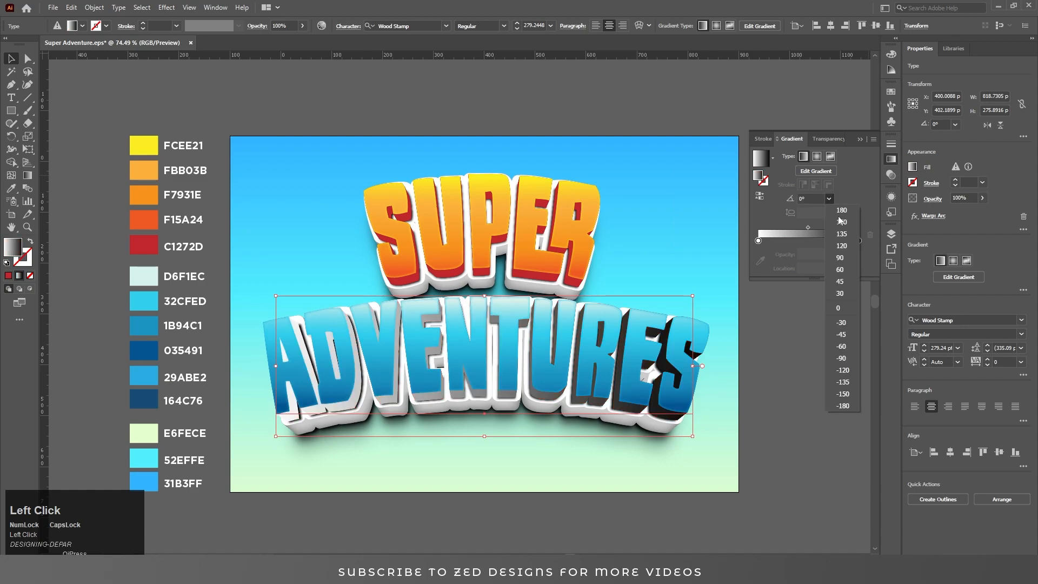
{"action": "left_click", "coordinate": [852, 354]}
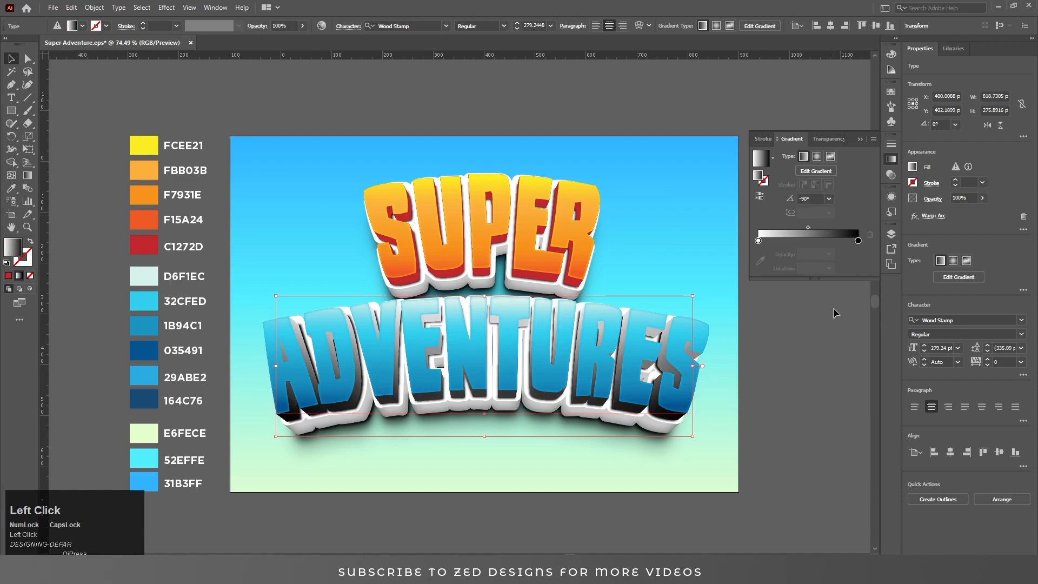
Set the black end stop of the second fill's gradient to 164C76
{"action": "left_click", "coordinate": [858, 240]}
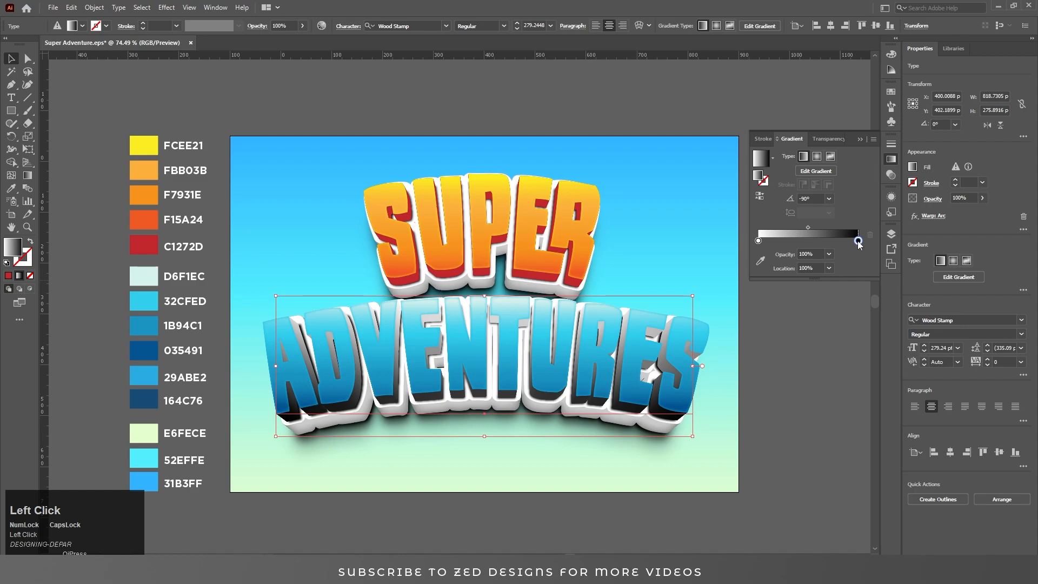
{"action": "double_click", "coordinate": [859, 241]}
{"action": "double_click", "coordinate": [836, 335]}
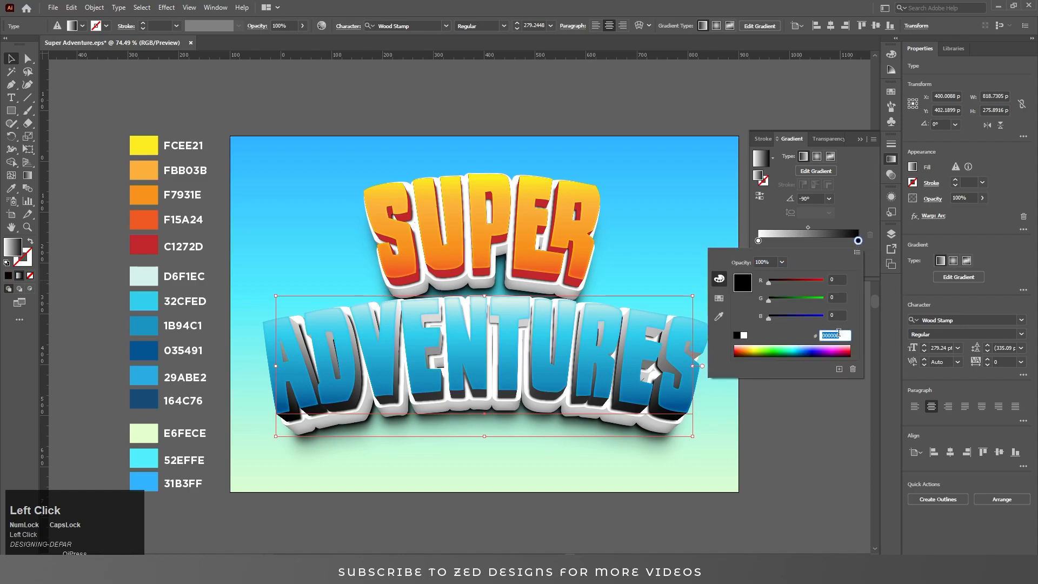
{"action": "type", "text": "164C76"}
{"action": "key", "text": "Tab"}
{"action": "left_click", "coordinate": [864, 213]}
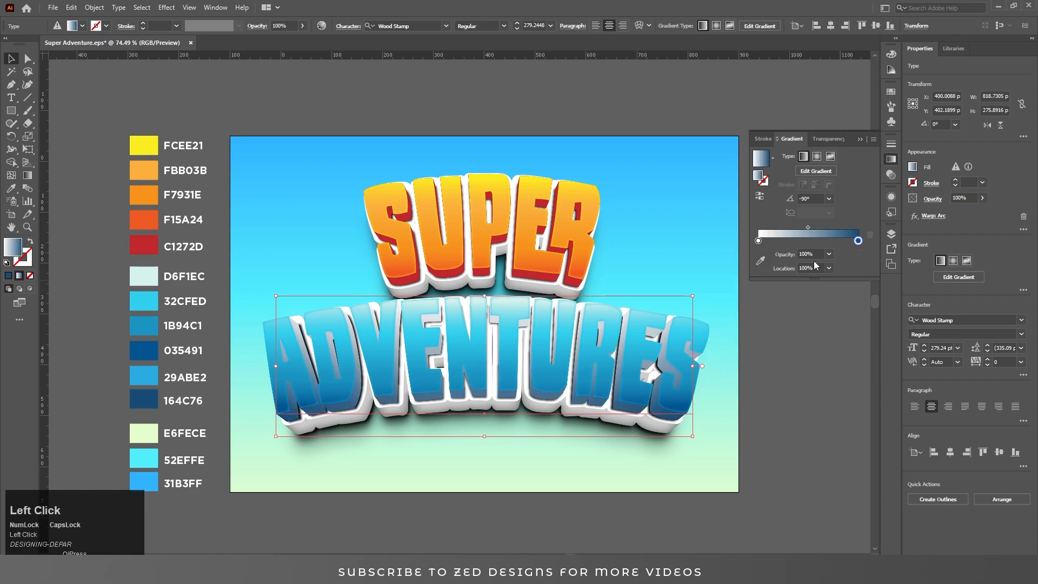
Set the white start stop of the second fill's gradient to 29ABE2
{"action": "left_click", "coordinate": [758, 241]}
{"action": "double_click", "coordinate": [758, 241]}
{"action": "left_click", "coordinate": [842, 335]}
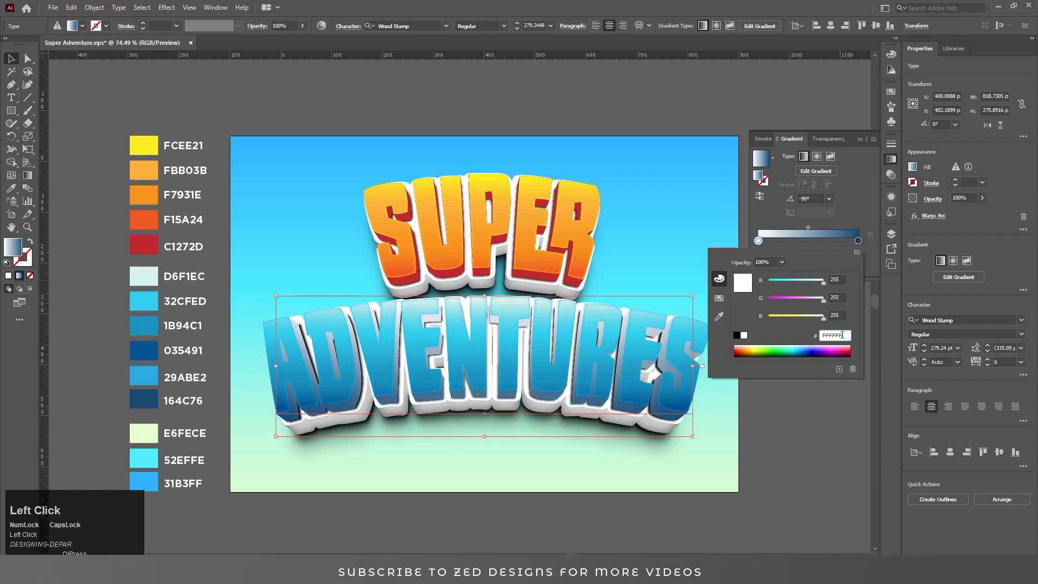
{"action": "key", "text": "ctrl+a"}
{"action": "type", "text": "2"}
{"action": "key", "text": "Tab"}
{"action": "left_click", "coordinate": [861, 216]}
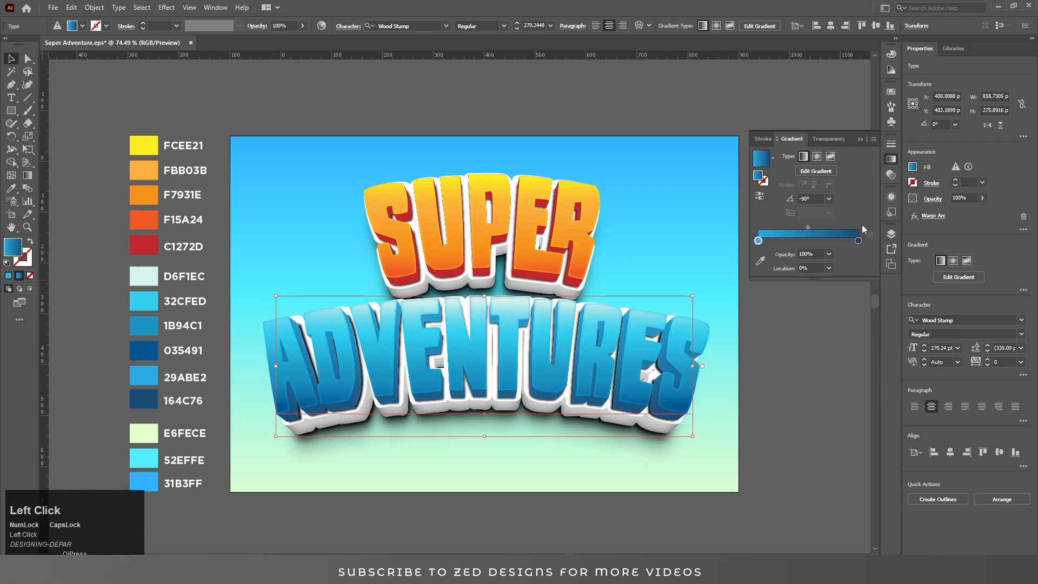
Add an Inner Glow effect to the second, darker blue gradient fill with the dark teal color 014251
{"action": "left_click", "coordinate": [890, 197]}
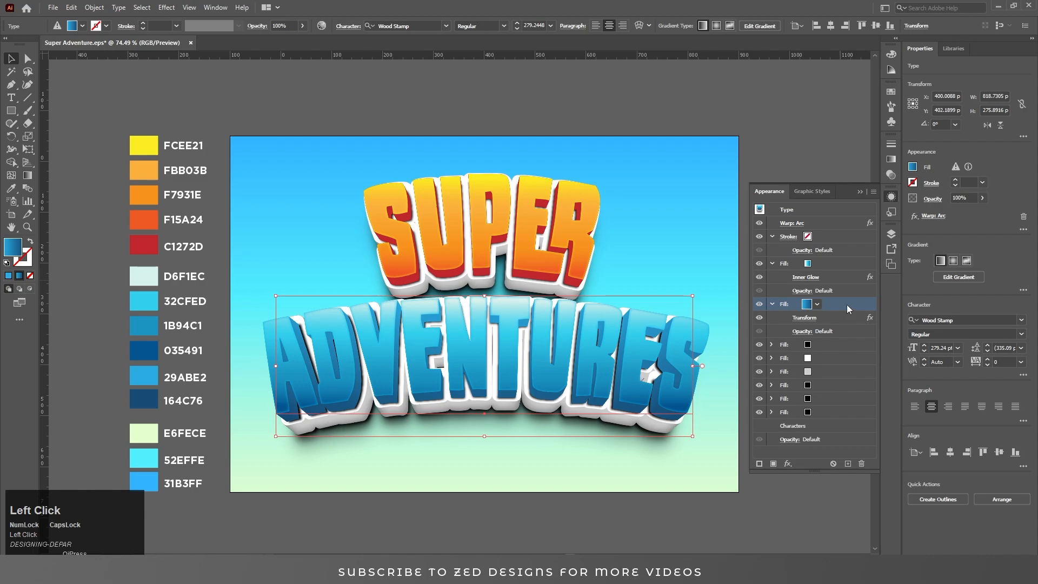
{"action": "left_click", "coordinate": [772, 304]}
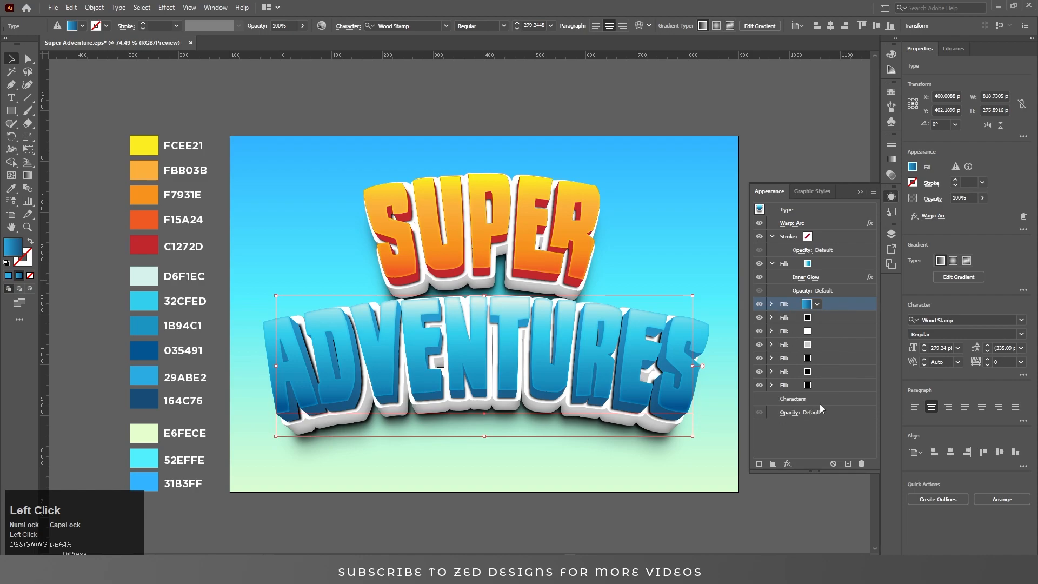
{"action": "left_click", "coordinate": [787, 464]}
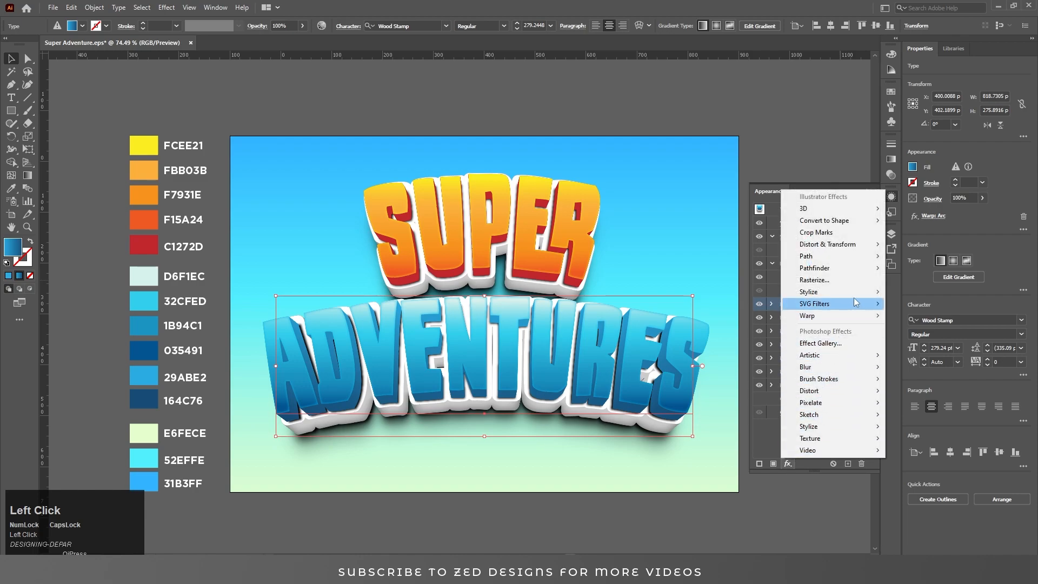
{"action": "mouse_move", "coordinate": [832, 292]}
{"action": "left_click", "coordinate": [917, 316]}
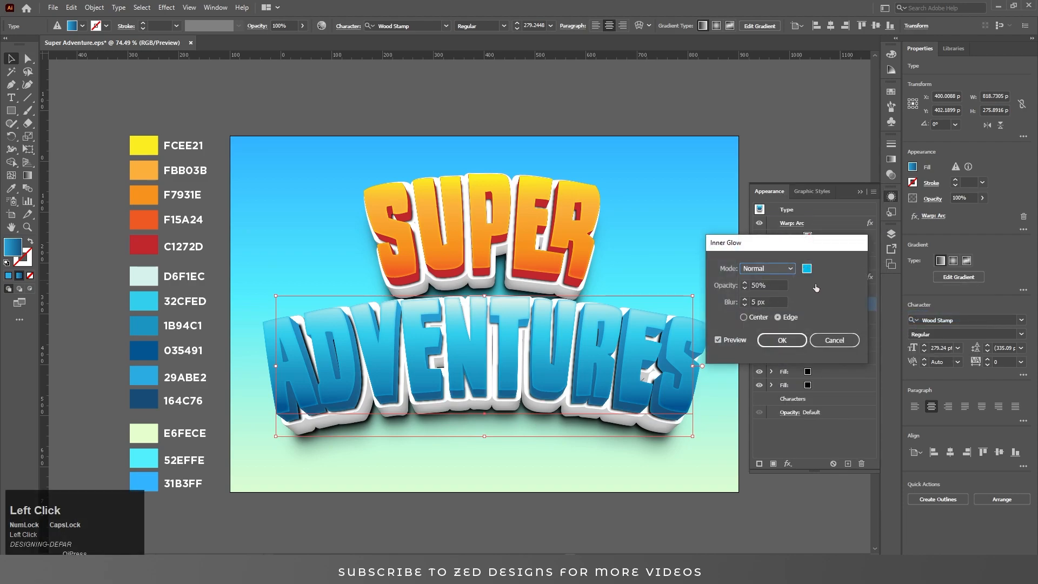
{"action": "left_click", "coordinate": [806, 268]}
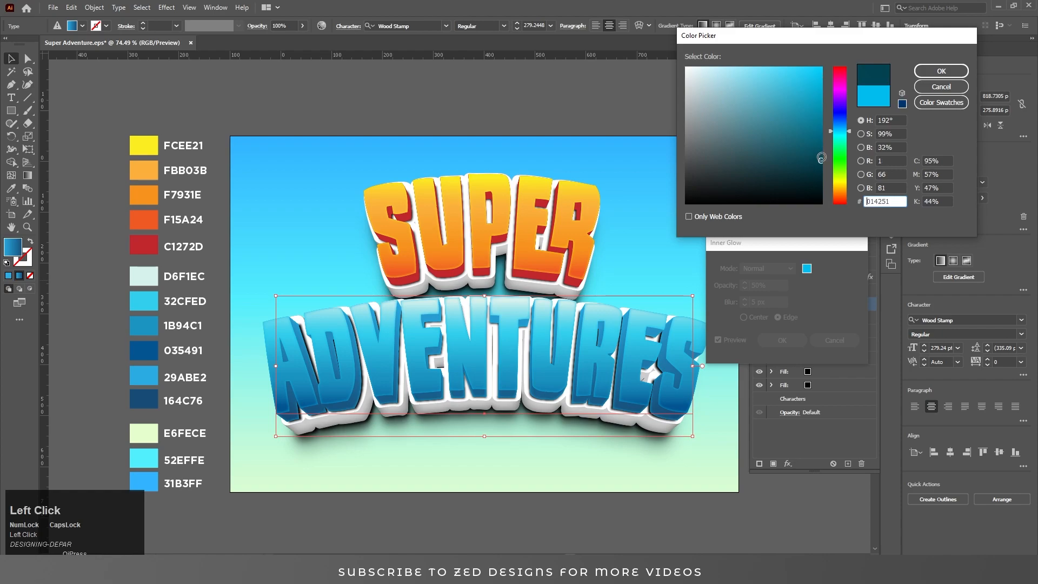
{"action": "left_click", "coordinate": [941, 71]}
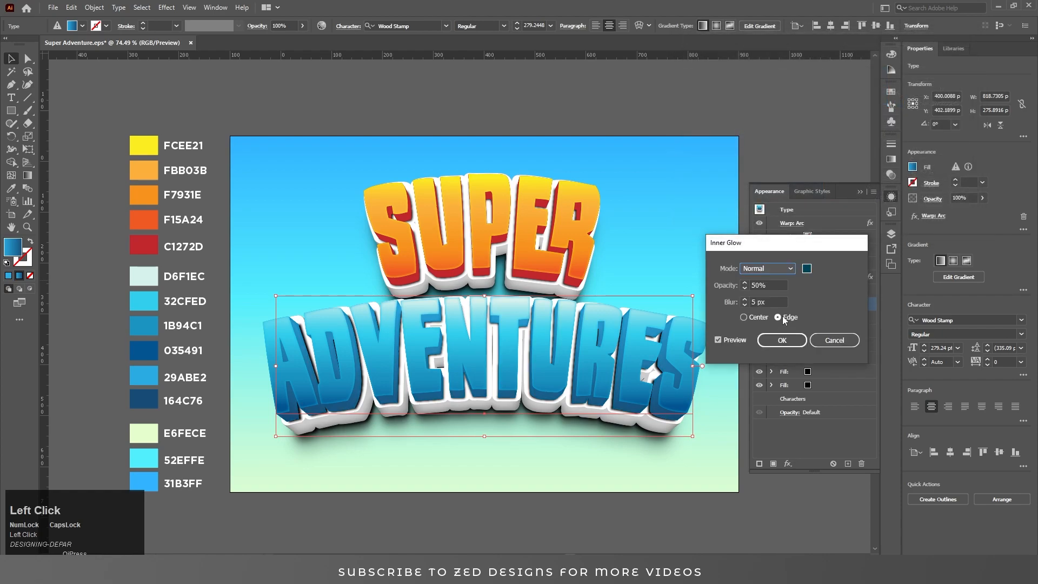
Set the second blue fill's inner glow to a 20 px blur and 80% opacity
{"action": "left_click", "coordinate": [734, 306]}
{"action": "type", "text": "20"}
{"action": "key", "text": "Tab"}
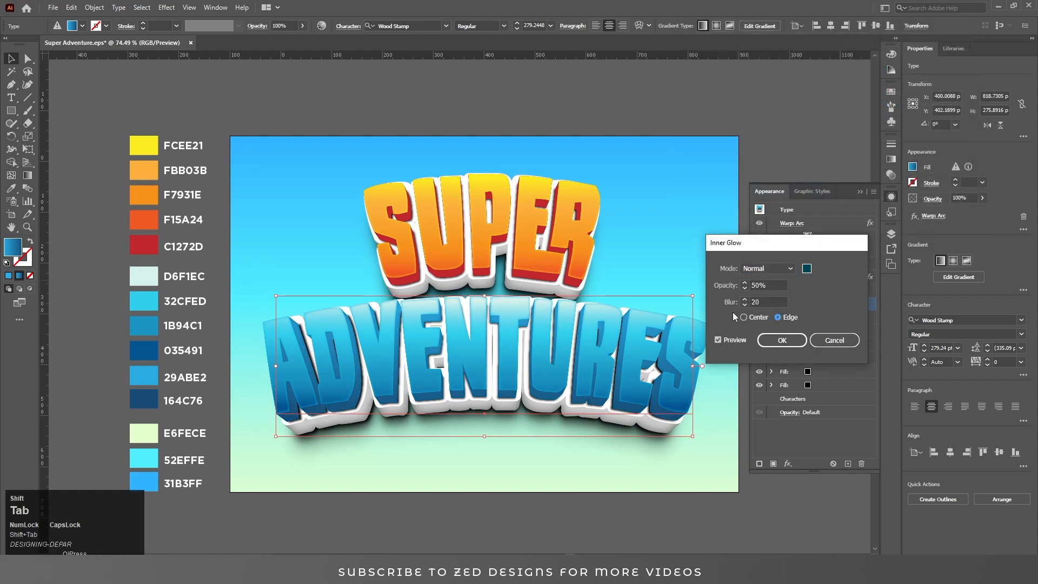
{"action": "key", "text": "shift+Tab"}
{"action": "key", "text": "shift+Tab"}
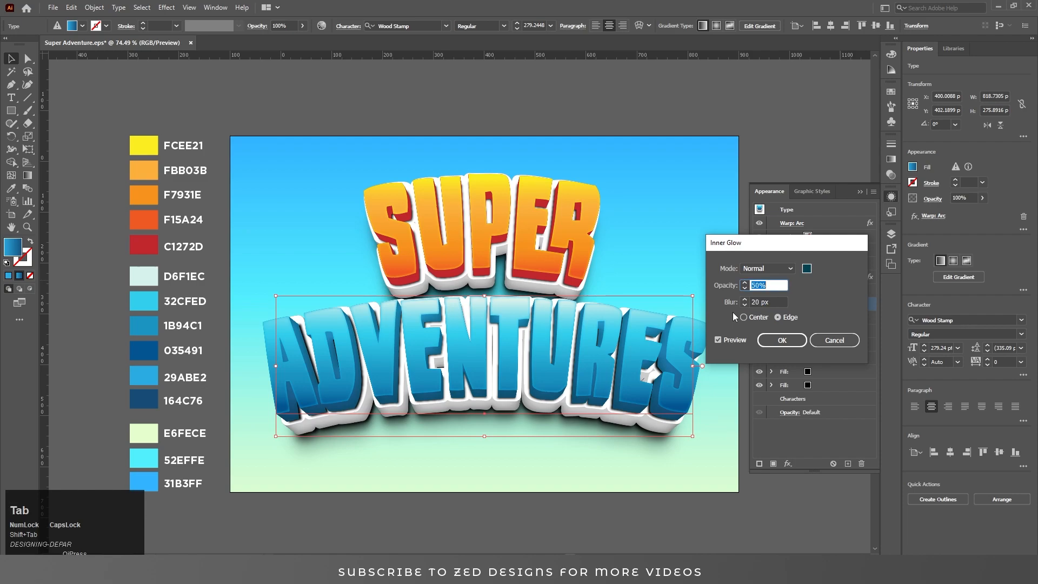
{"action": "type", "text": "80"}
{"action": "key", "text": "Tab"}
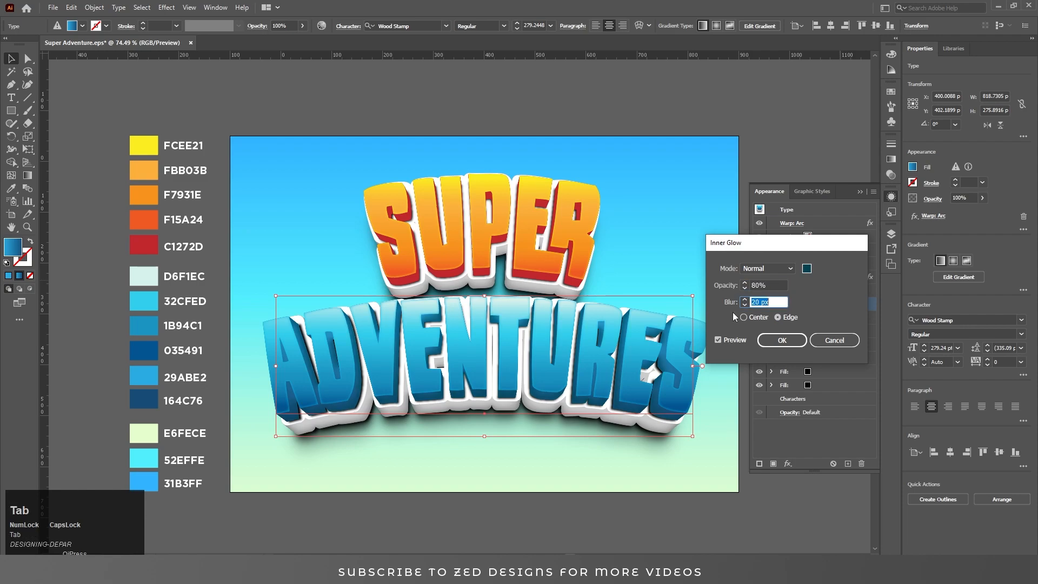
Switch the inner glow's blend mode to Multiply, lower its opacity to 40% and apply the effect
{"action": "left_click", "coordinate": [770, 270]}
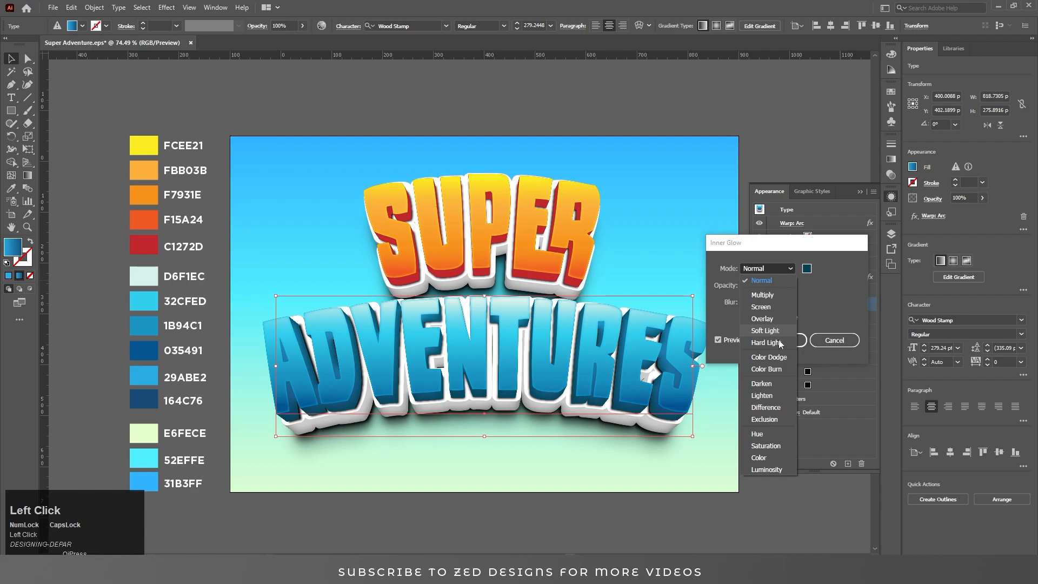
{"action": "left_click", "coordinate": [773, 298]}
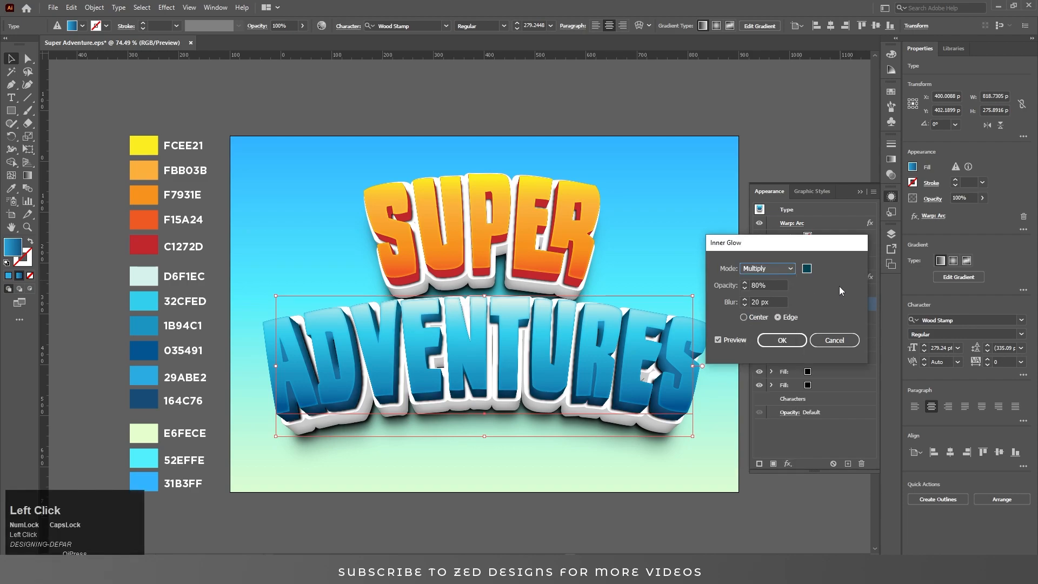
{"action": "left_click_drag", "start_coordinate": [775, 304], "coordinate": [729, 312]}
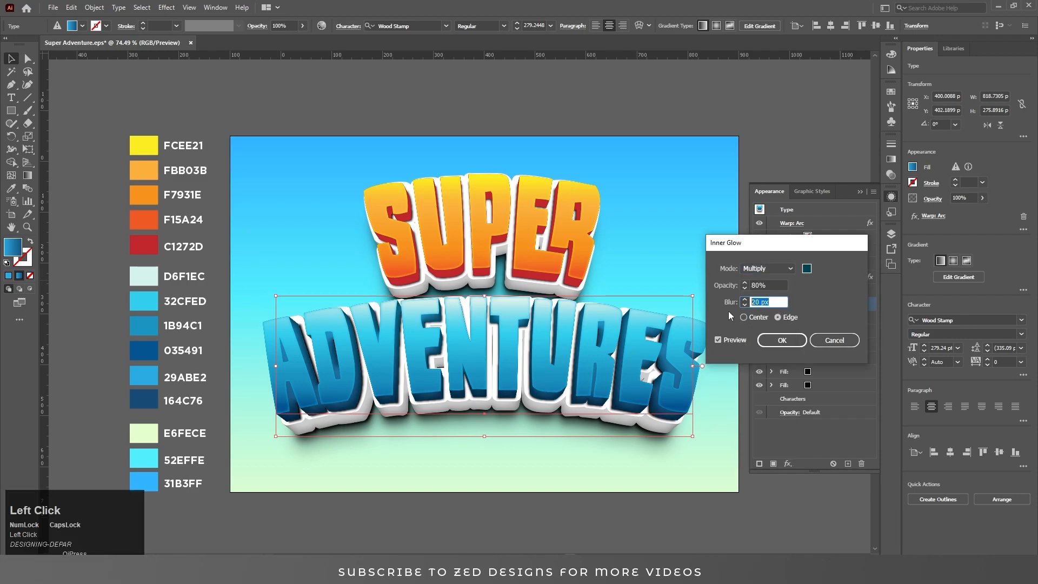
{"action": "key", "text": "shift+Tab"}
{"action": "type", "text": "40"}
{"action": "key", "text": "Tab"}
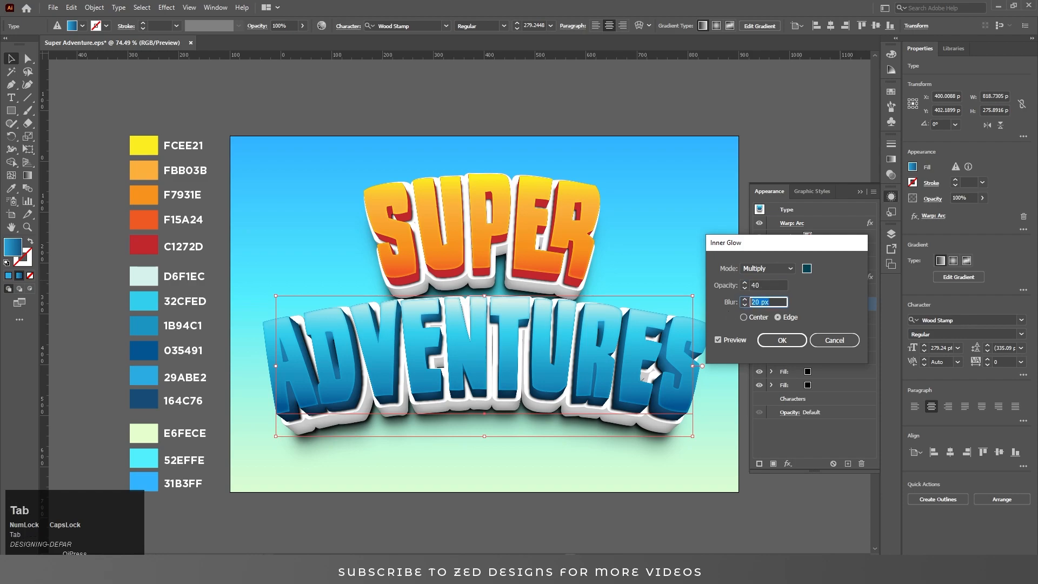
{"action": "left_click", "coordinate": [834, 309]}
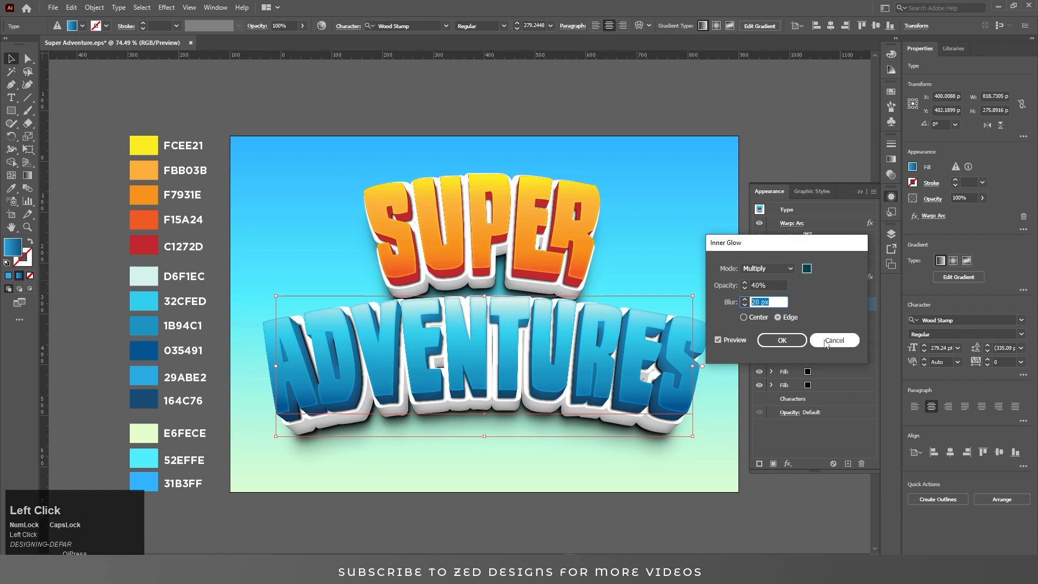
{"action": "left_click", "coordinate": [793, 342]}
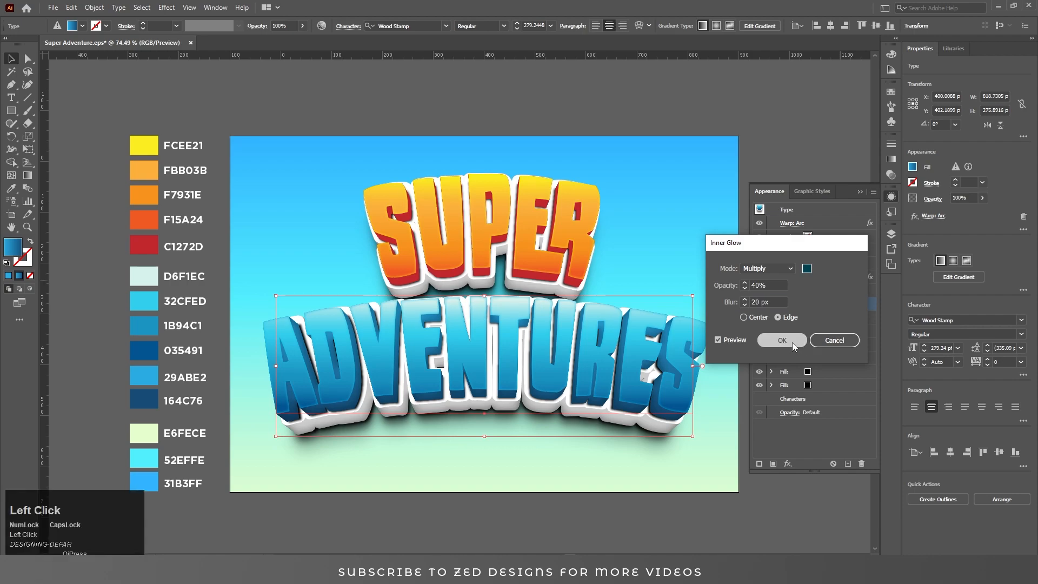
{"action": "left_click", "coordinate": [860, 192]}
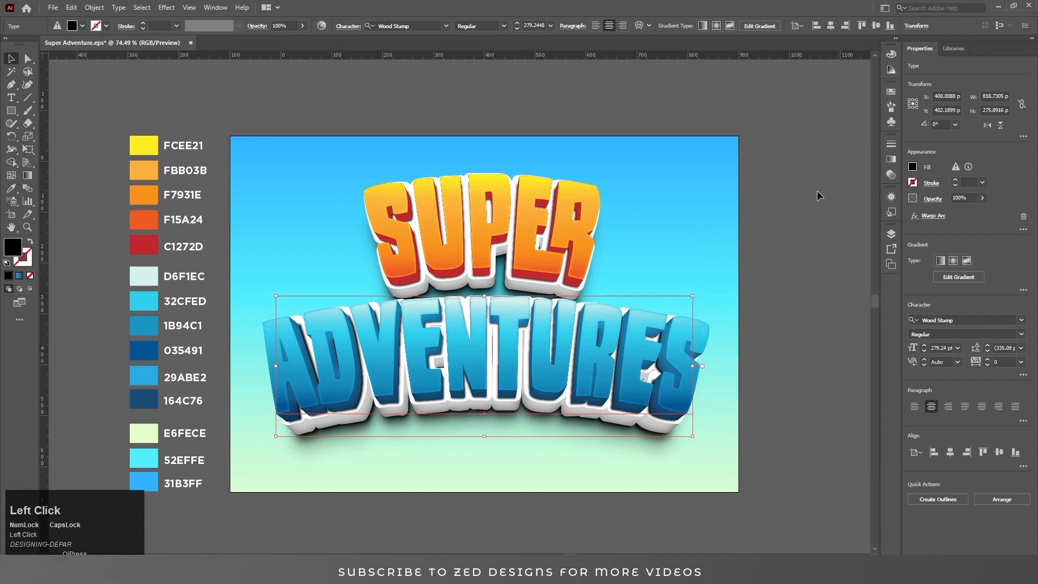
Add a new layer above the lettering layer, keep the BG layer locked and deselect everything
{"action": "left_click", "coordinate": [794, 181]}
{"action": "left_click", "coordinate": [567, 240]}
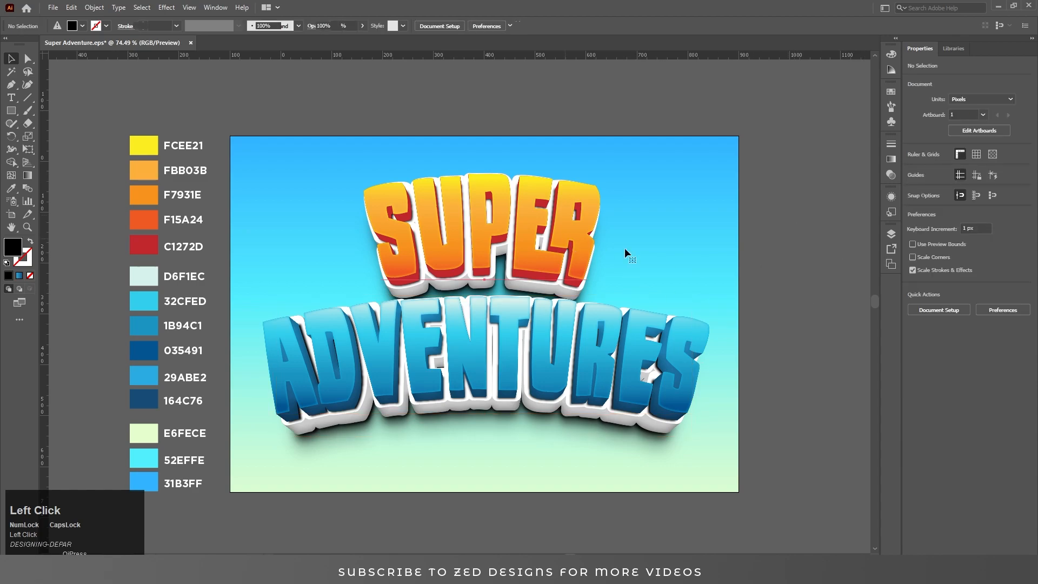
{"action": "left_click", "coordinate": [891, 236]}
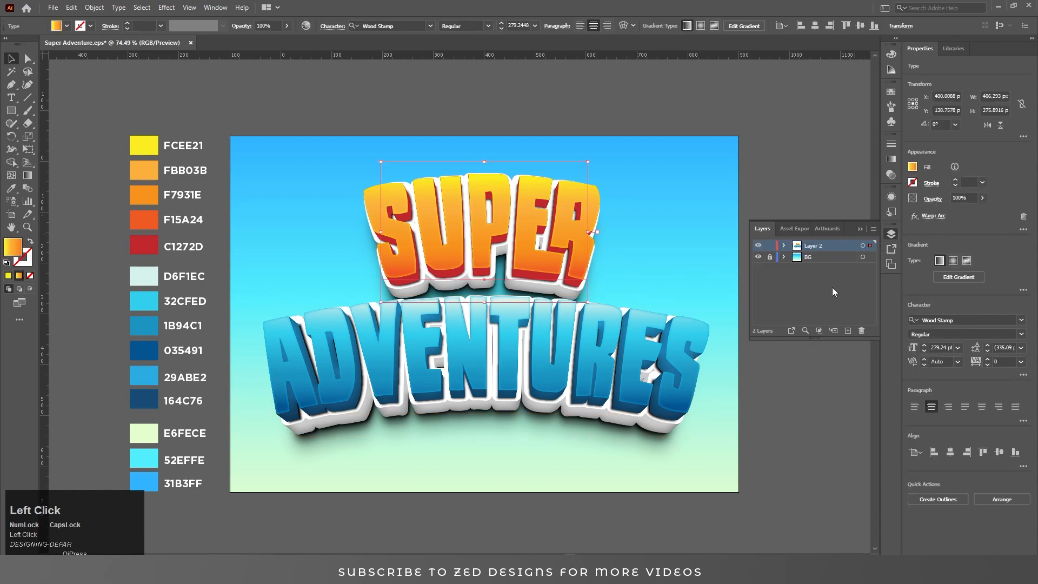
{"action": "left_click_drag", "start_coordinate": [641, 398], "coordinate": [605, 394]}
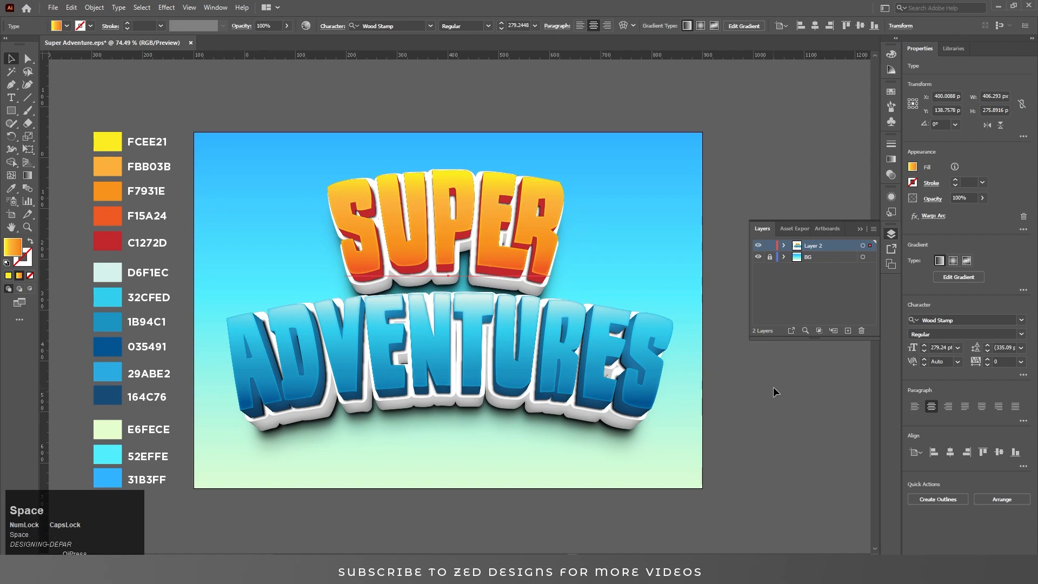
{"action": "left_click", "coordinate": [769, 256]}
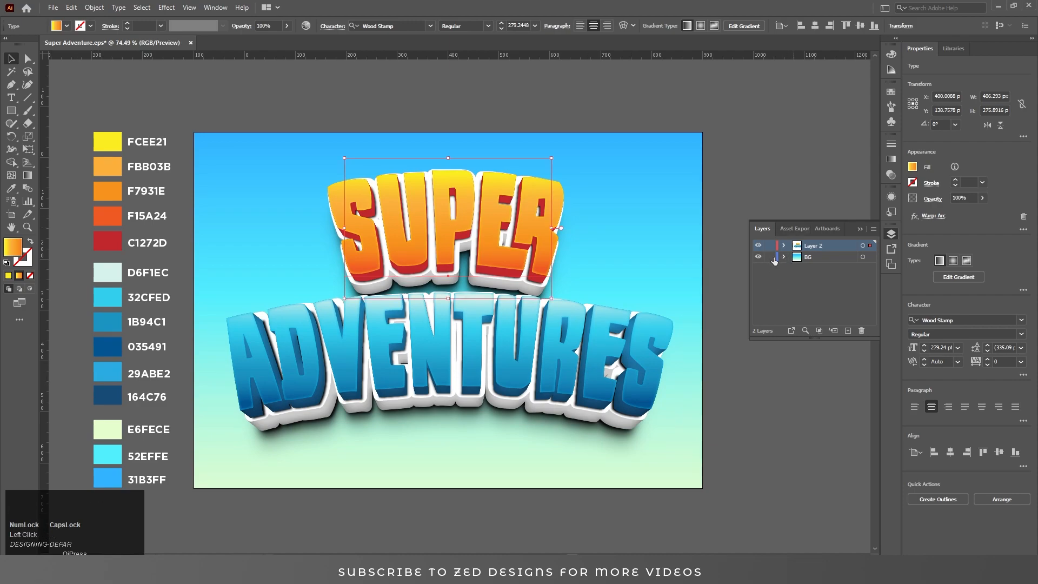
{"action": "left_click", "coordinate": [848, 330]}
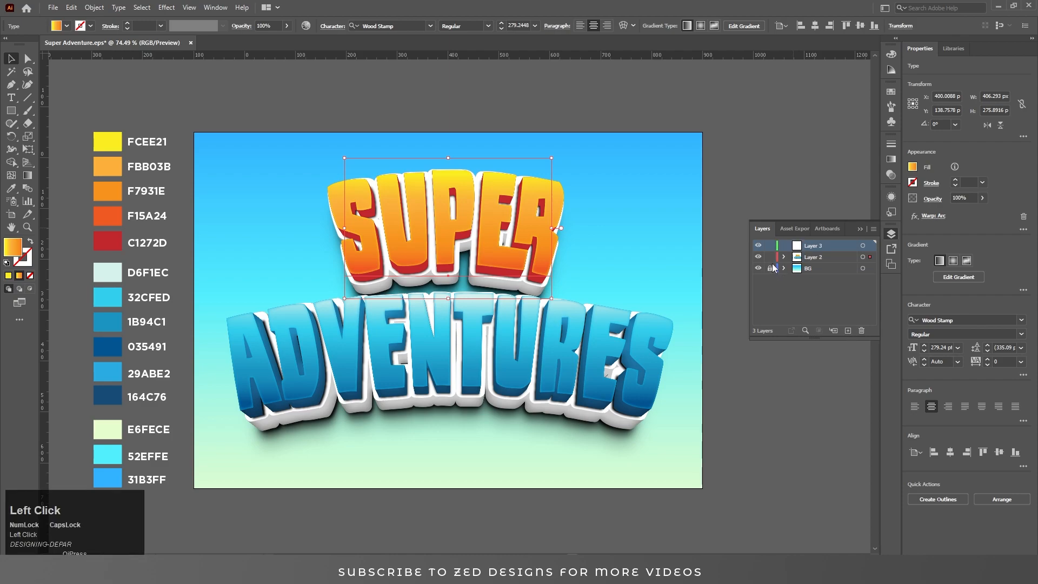
{"action": "key", "text": "ctrl+shift+a"}
Set up the Paintbrush with an 18 pt white stroke and no fill
{"action": "left_click", "coordinate": [28, 111]}
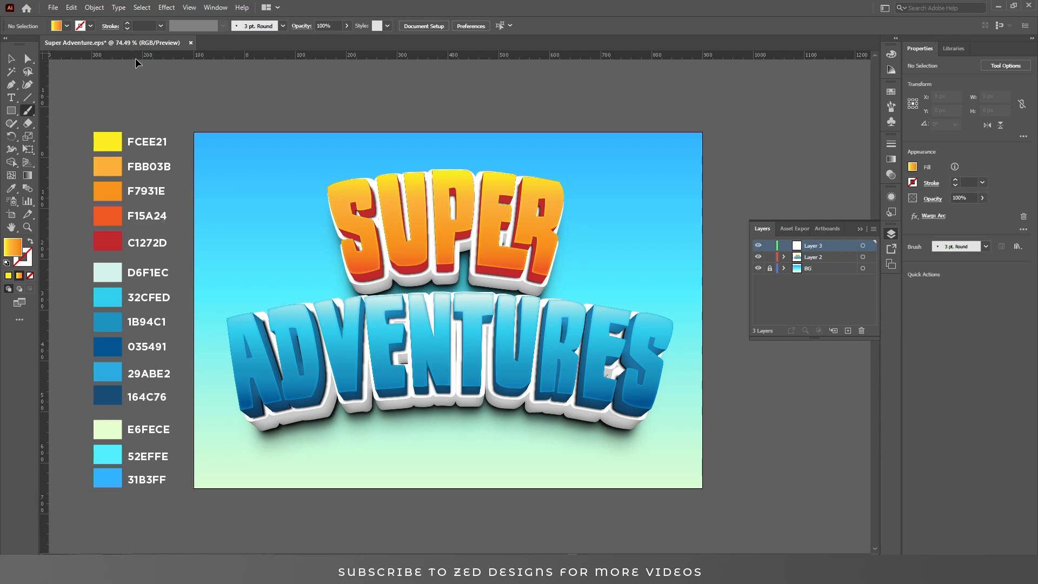
{"action": "left_click", "coordinate": [147, 25]}
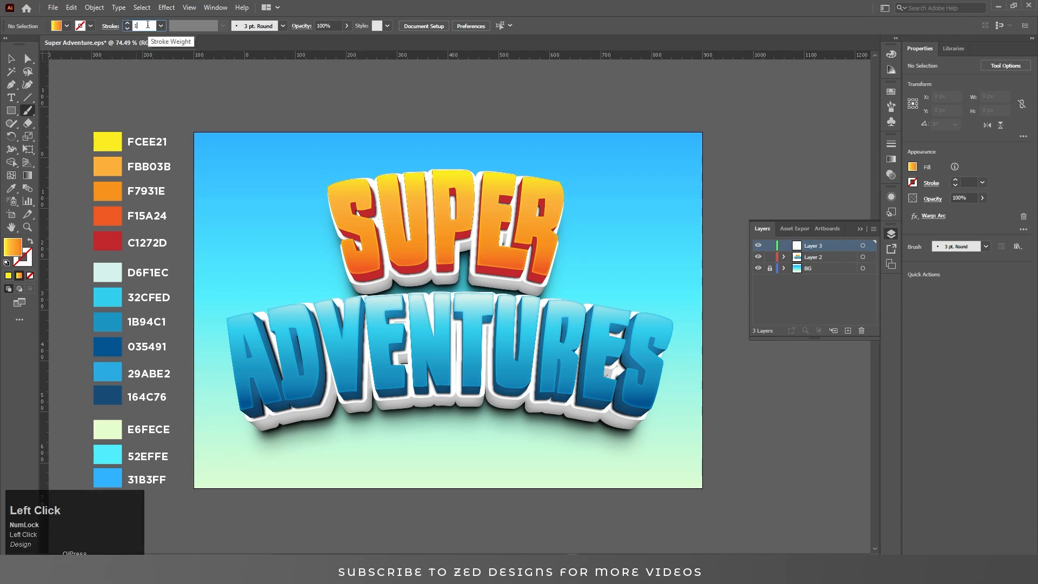
{"action": "type", "text": "18"}
{"action": "key", "text": "Return"}
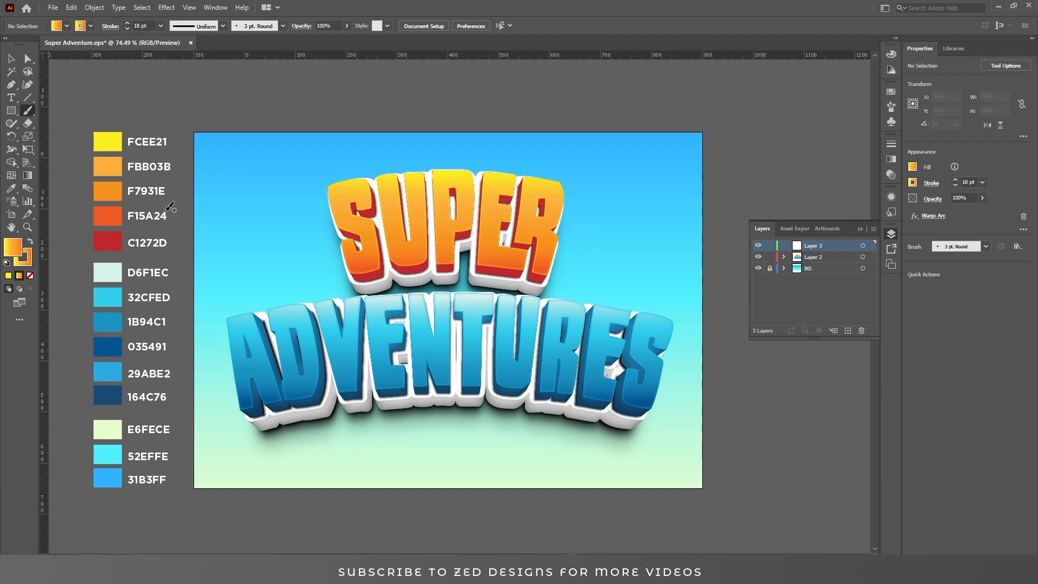
{"action": "left_click", "coordinate": [912, 167]}
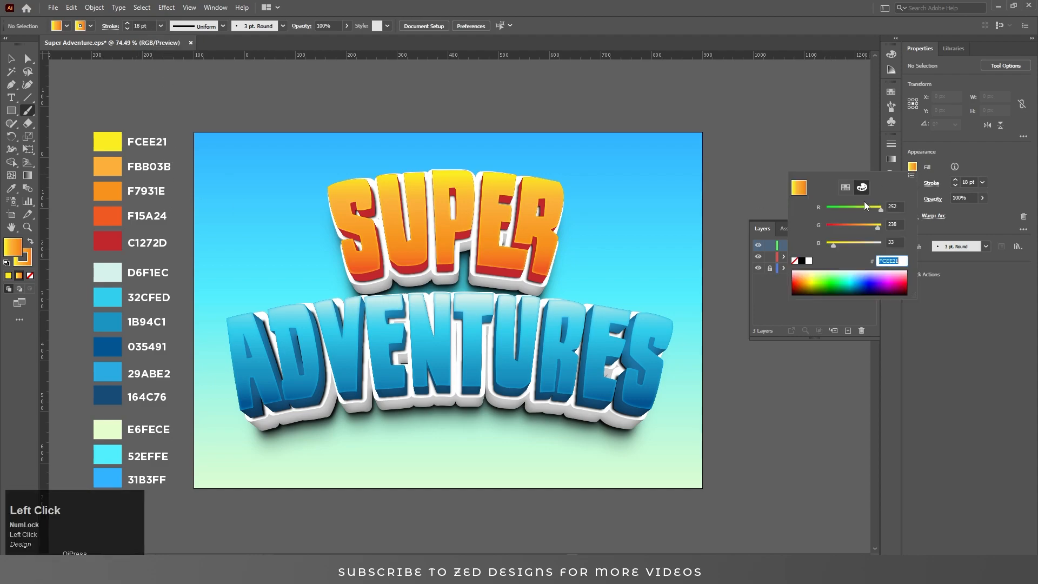
{"action": "left_click", "coordinate": [801, 262]}
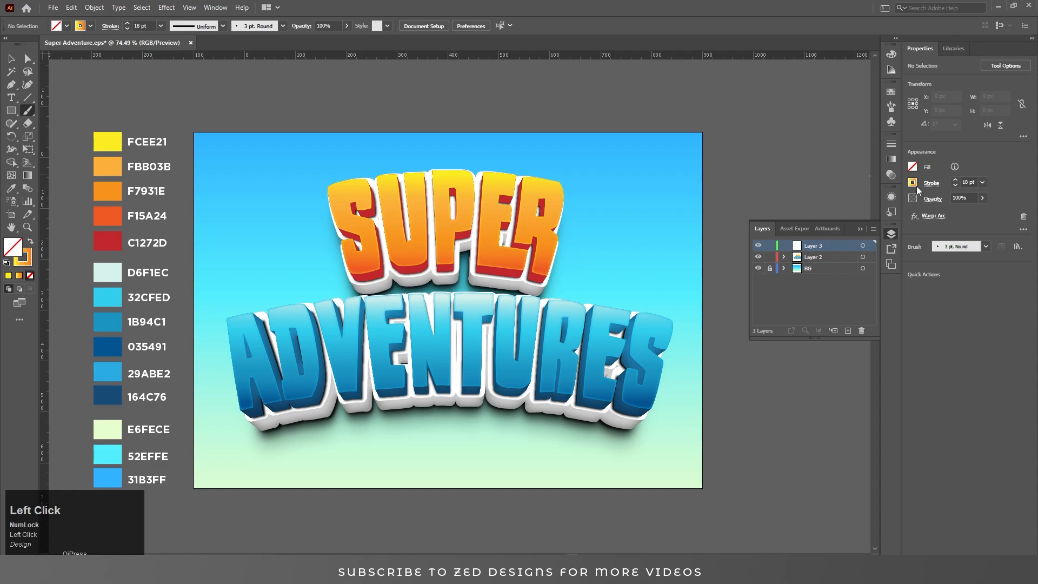
{"action": "left_click", "coordinate": [913, 184]}
{"action": "left_click", "coordinate": [811, 222]}
Paint a wavy white line across the upper part of the artboard and set its stroke weight to 18 pt
{"action": "mouse_move", "coordinate": [141, 203]}
{"action": "left_mouse_down"}
{"action": "mouse_move", "coordinate": [229, 229]}
{"action": "mouse_move", "coordinate": [344, 176]}
{"action": "mouse_move", "coordinate": [533, 140]}
{"action": "mouse_move", "coordinate": [667, 149]}
{"action": "mouse_move", "coordinate": [773, 105]}
{"action": "left_mouse_up"}
{"action": "key", "text": "v"}
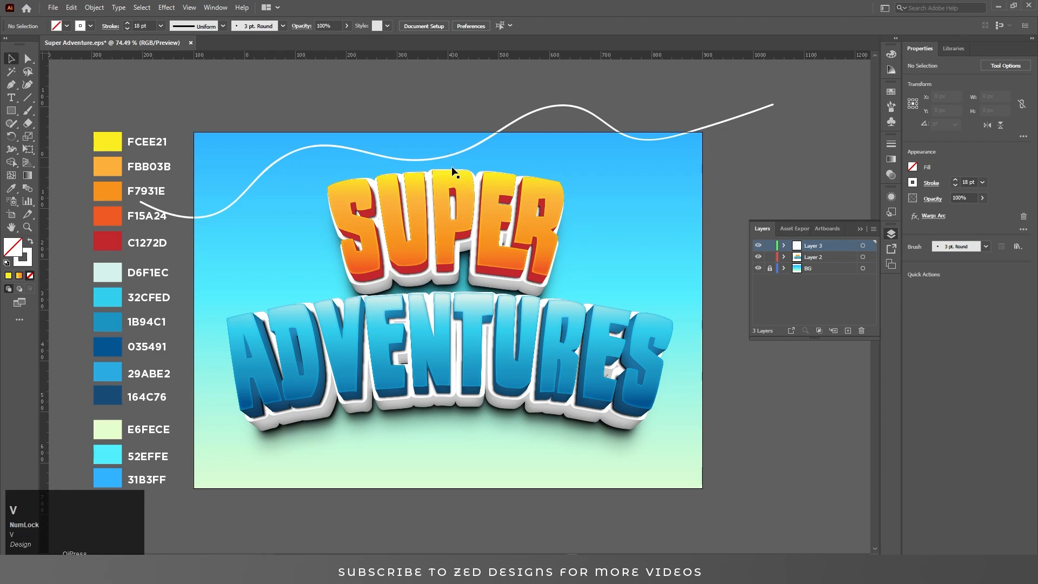
{"action": "left_click", "coordinate": [722, 123]}
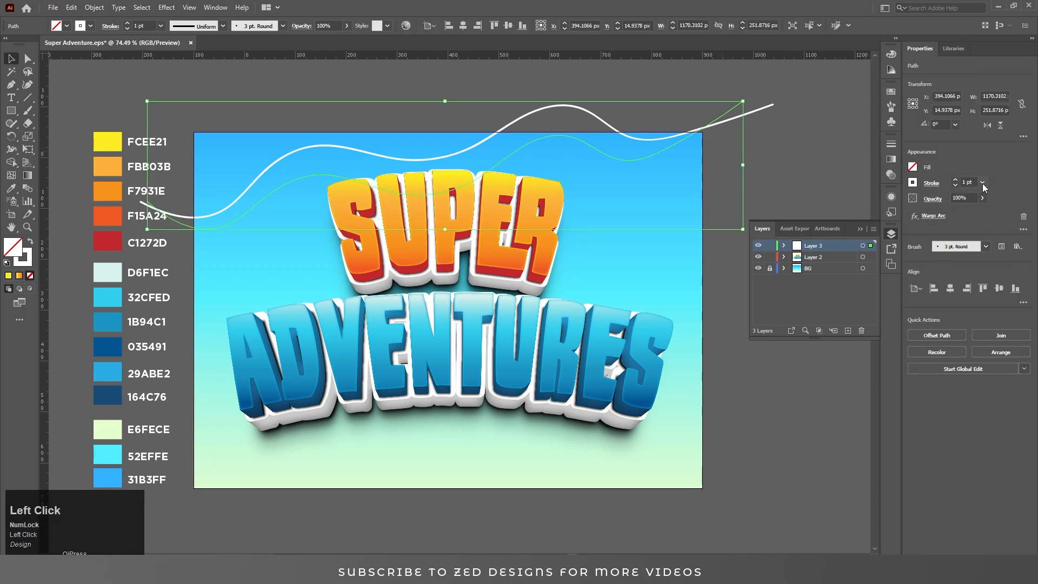
{"action": "left_click", "coordinate": [982, 182]}
{"action": "left_click", "coordinate": [998, 389]}
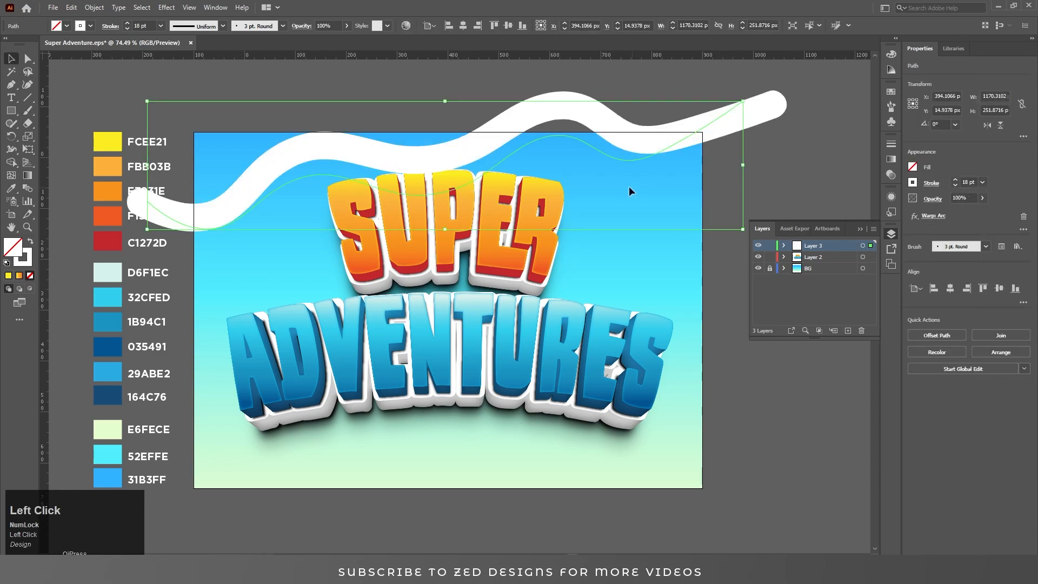
{"action": "key", "text": "ctrl+z"}
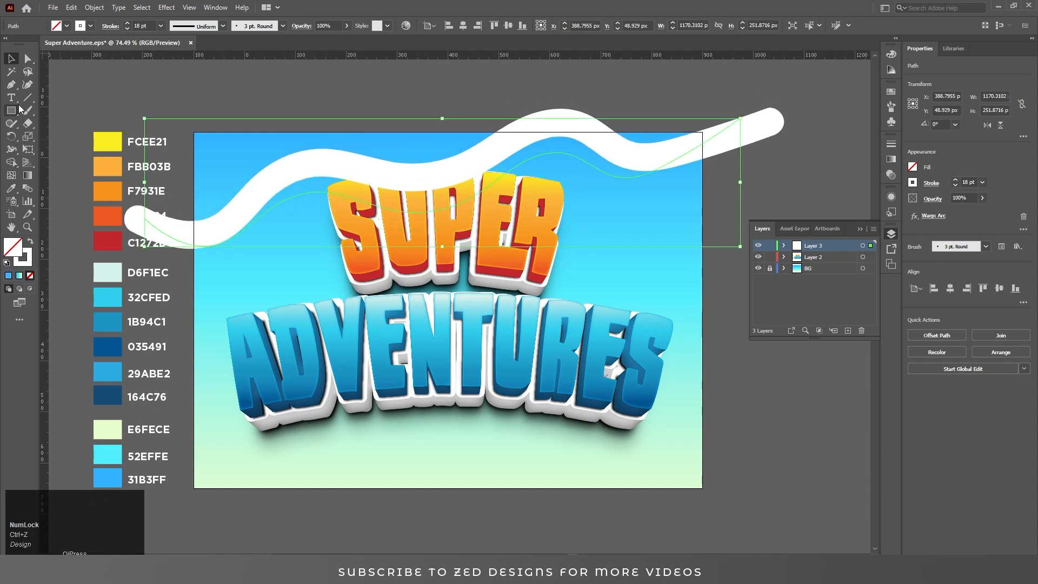
Paint three more wavy white bands below the first, crossing the lettering and extending past the artboard's sides
{"action": "left_click", "coordinate": [27, 109]}
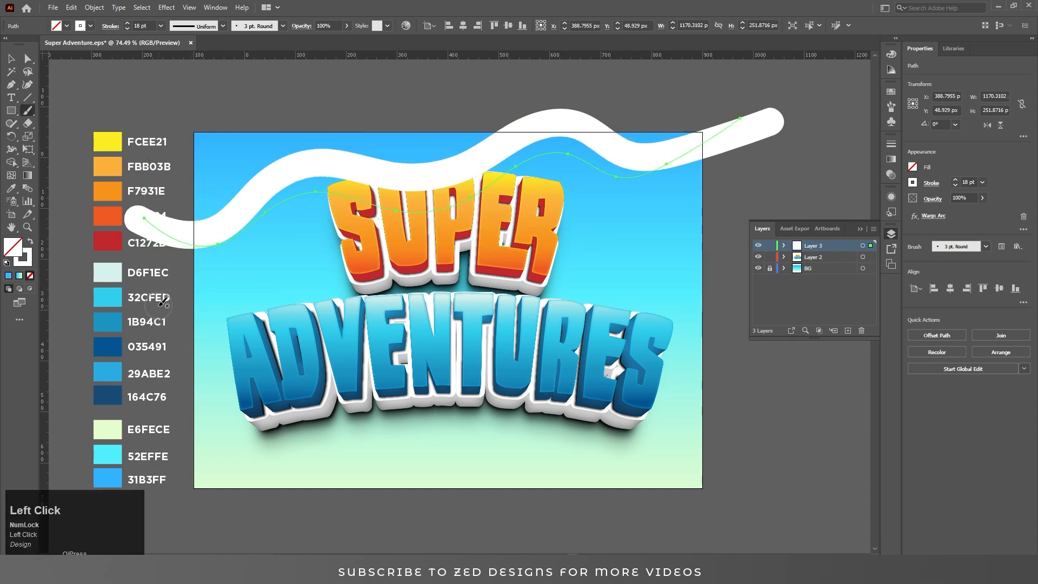
{"action": "mouse_move", "coordinate": [158, 299]}
{"action": "left_mouse_down"}
{"action": "mouse_move", "coordinate": [348, 311]}
{"action": "mouse_move", "coordinate": [865, 189]}
{"action": "left_mouse_up"}
{"action": "mouse_move", "coordinate": [151, 397]}
{"action": "left_mouse_down"}
{"action": "mouse_move", "coordinate": [453, 373]}
{"action": "mouse_move", "coordinate": [727, 302]}
{"action": "mouse_move", "coordinate": [842, 233]}
{"action": "left_mouse_up"}
{"action": "mouse_move", "coordinate": [216, 500]}
{"action": "left_mouse_down"}
{"action": "mouse_move", "coordinate": [662, 427]}
{"action": "mouse_move", "coordinate": [862, 381]}
{"action": "left_mouse_up"}
Select all four wavy brush strokes and expand their appearance into filled shapes
{"action": "key", "text": "v"}
{"action": "left_click", "coordinate": [747, 392]}
{"action": "left_click", "coordinate": [712, 303], "text": "shift"}
{"action": "left_click", "coordinate": [730, 210], "text": "shift"}
{"action": "left_click", "coordinate": [723, 152], "text": "shift"}
{"action": "left_click", "coordinate": [171, 7]}
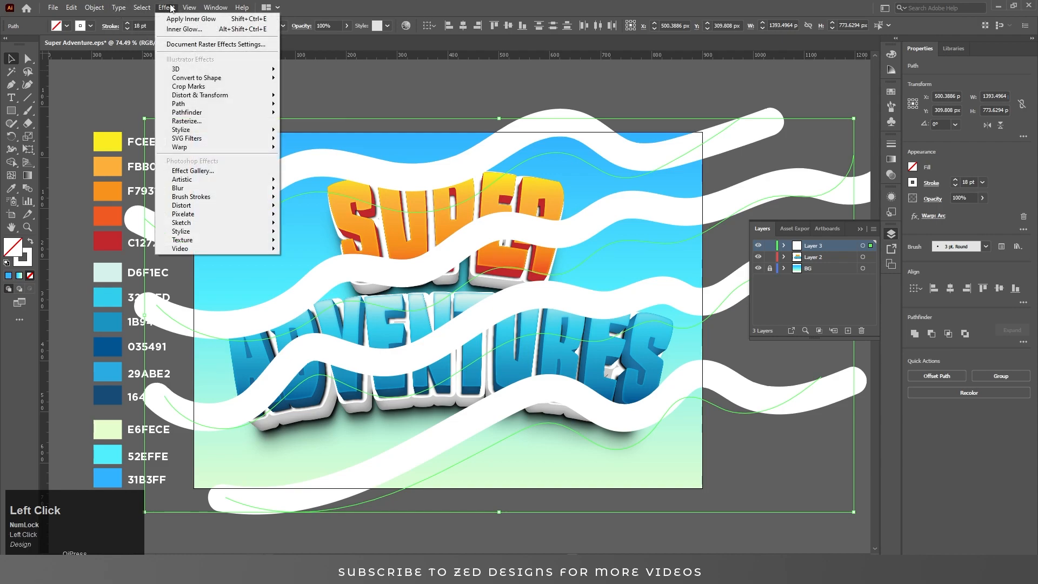
{"action": "mouse_move", "coordinate": [94, 9]}
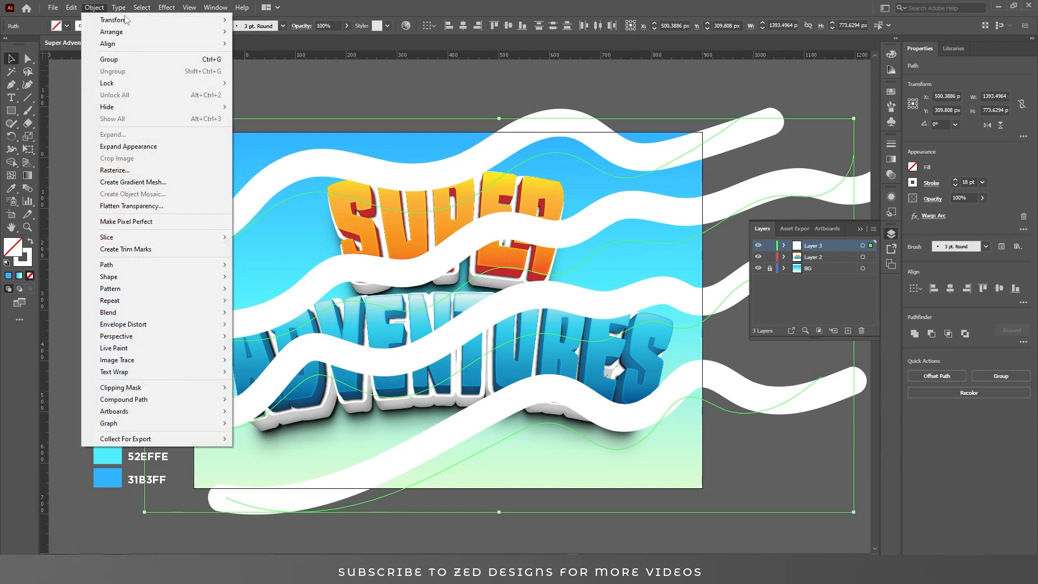
{"action": "left_click", "coordinate": [423, 179]}
{"action": "left_click", "coordinate": [94, 8]}
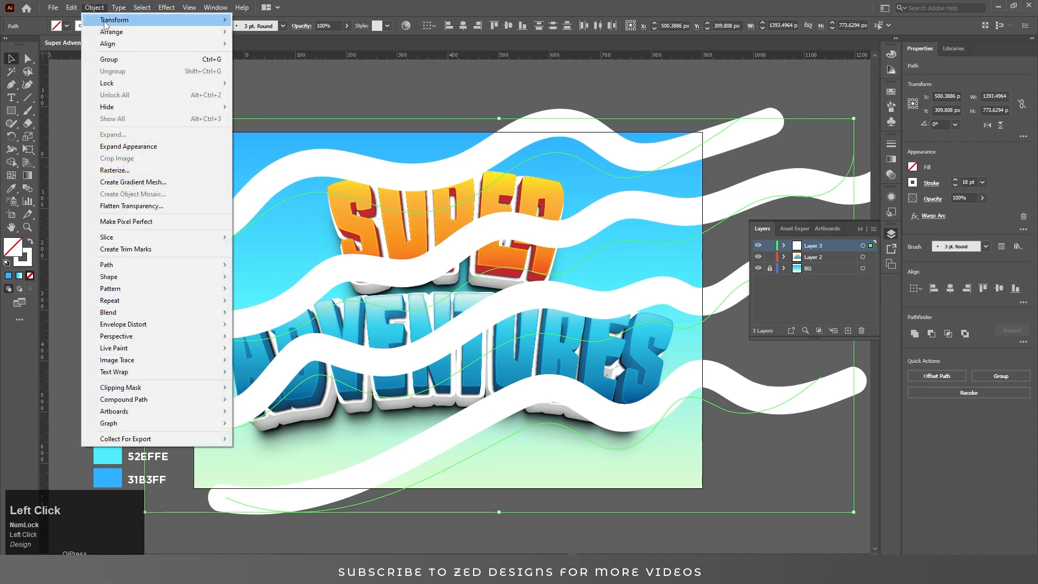
{"action": "left_click", "coordinate": [113, 144]}
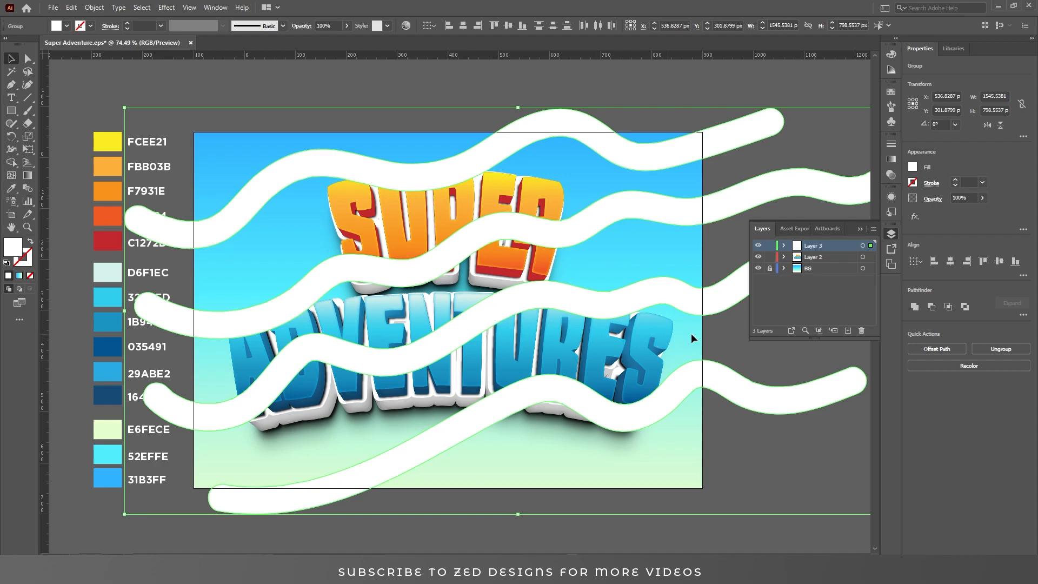
{"action": "left_click", "coordinate": [820, 281]}
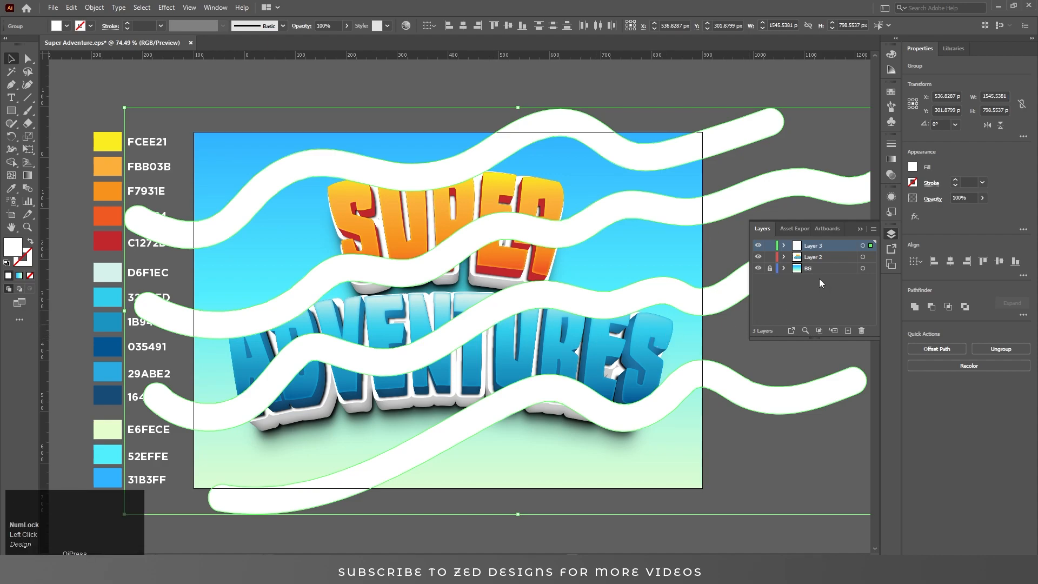
{"action": "left_click", "coordinate": [819, 271], "text": "shift"}
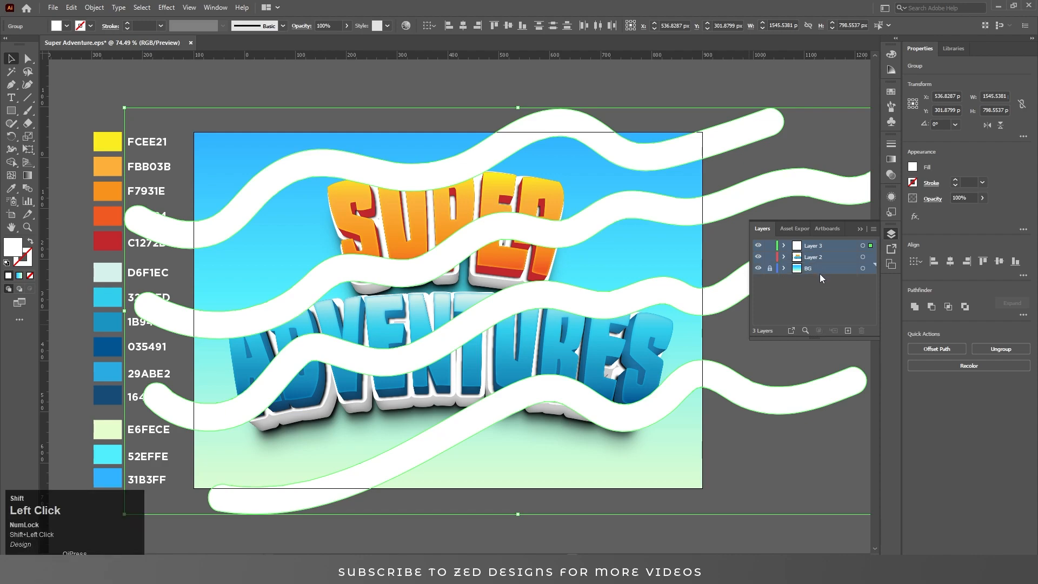
{"action": "left_click", "coordinate": [819, 274]}
{"action": "left_click_drag", "start_coordinate": [715, 387], "coordinate": [732, 440]}
{"action": "key", "text": "ctrl+z"}
{"action": "left_click_drag", "start_coordinate": [677, 213], "coordinate": [680, 181]}
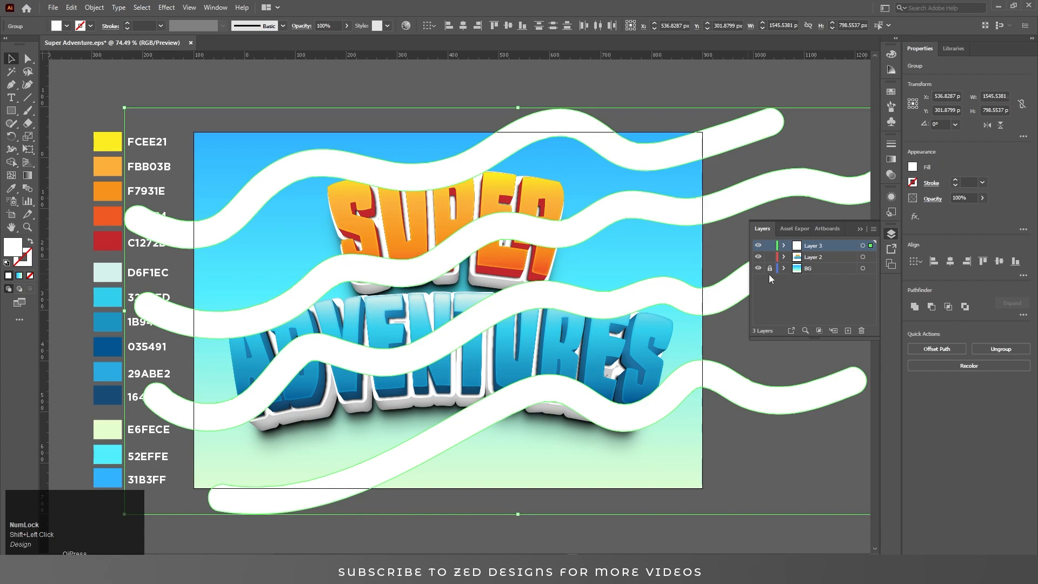
Unlock the BG layer, add the background rectangle to the selection and trim the overhanging ends of the white bands with Shape Builder
{"action": "left_click", "coordinate": [770, 269]}
{"action": "left_click", "coordinate": [683, 184], "text": "shift"}
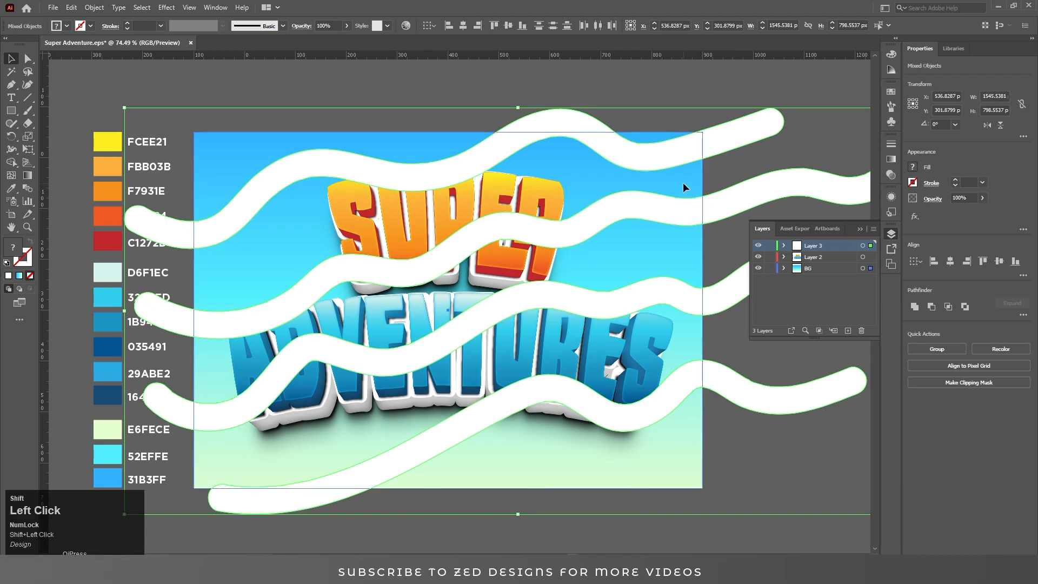
{"action": "key", "text": "shift+m"}
{"action": "left_click_drag", "start_coordinate": [708, 116], "coordinate": [790, 415]}
{"action": "left_click_drag", "start_coordinate": [181, 233], "coordinate": [182, 424]}
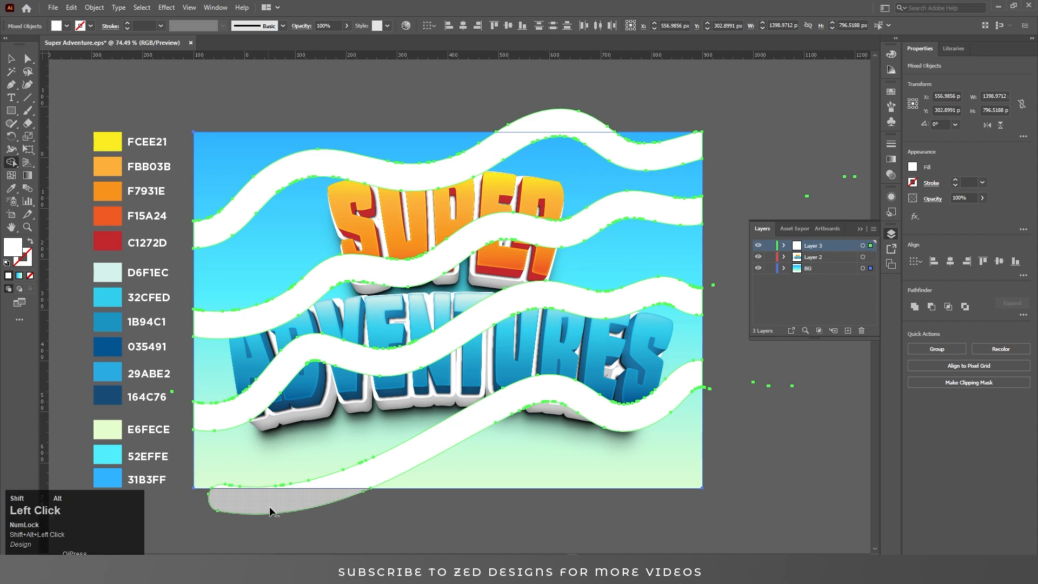
{"action": "left_click", "coordinate": [262, 502], "text": "alt"}
{"action": "key", "text": "v"}
{"action": "left_click", "coordinate": [393, 507]}
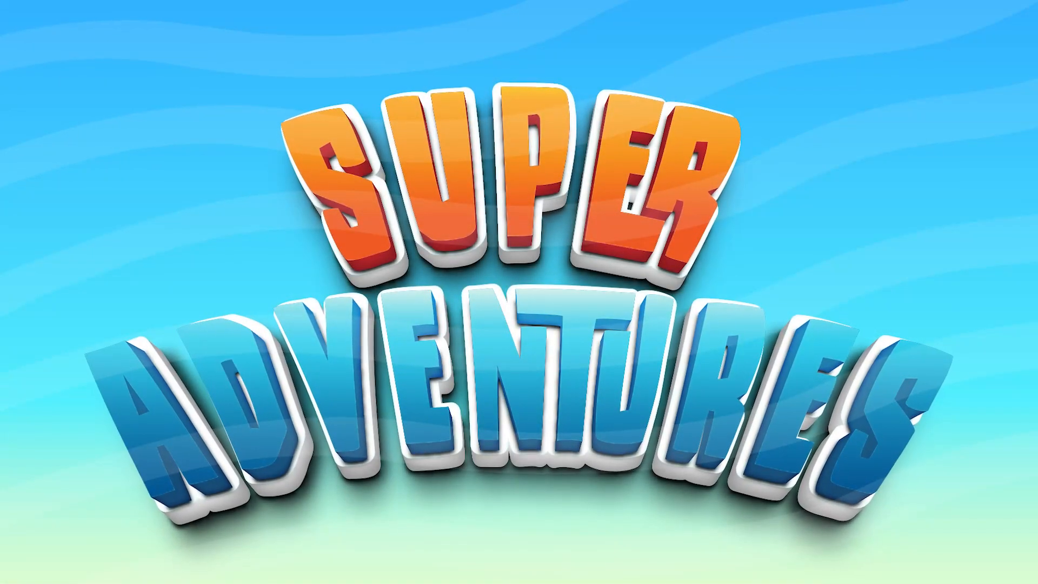